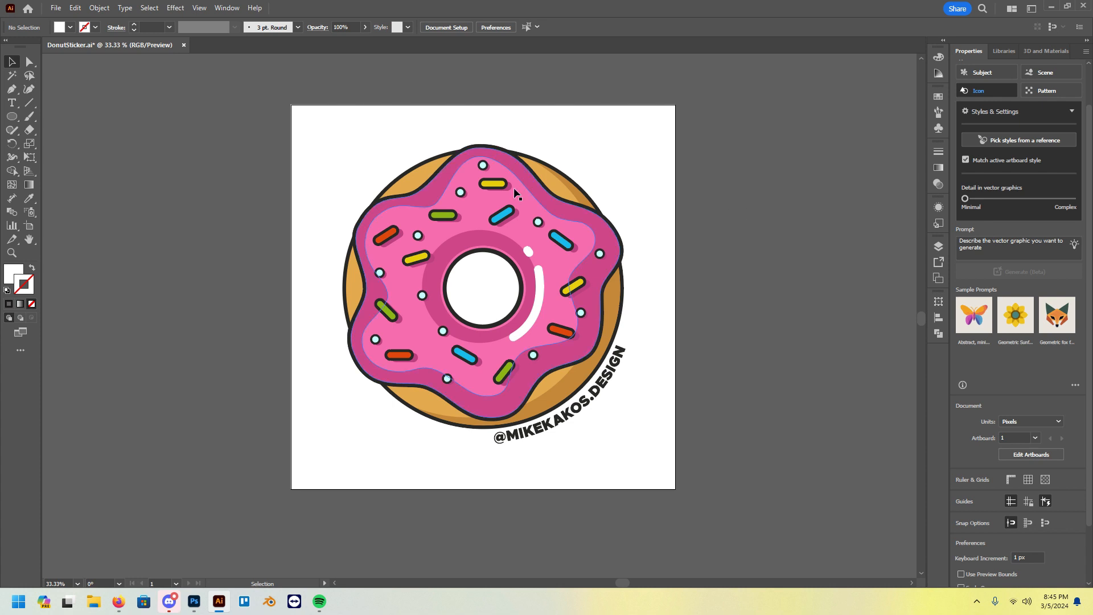
Create a new 52.5 × 25 in document in CMYK color mode with 300 ppi raster effects
{"action": "left_click", "coordinate": [55, 8]}
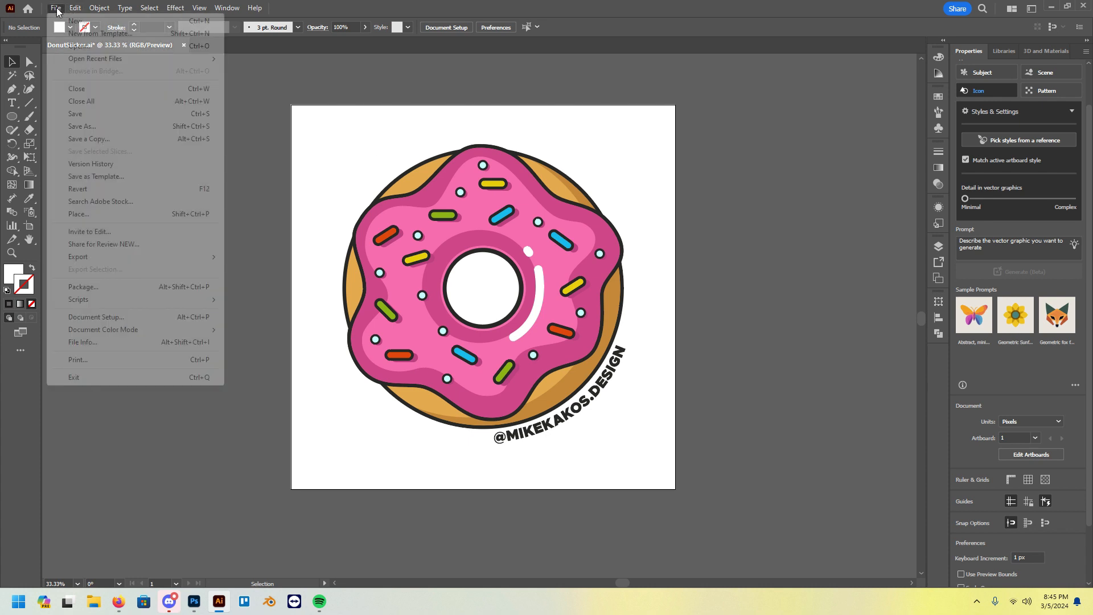
{"action": "left_click", "coordinate": [75, 22]}
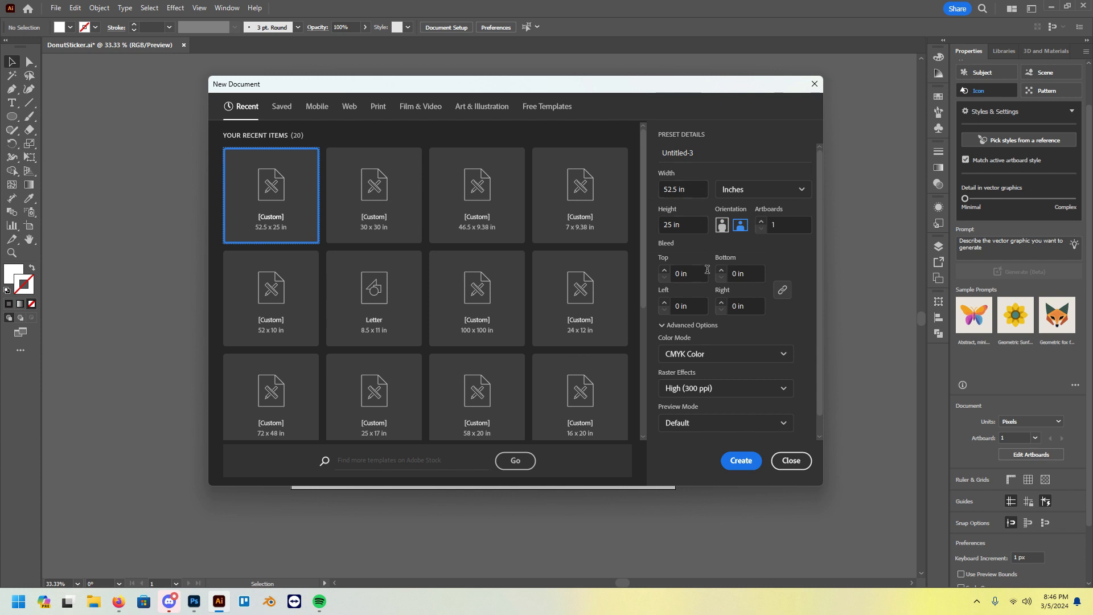
{"action": "left_click", "coordinate": [741, 460]}
Copy the entire donut artwork from DonutSticker.ai and paste it into the new document
{"action": "left_click", "coordinate": [138, 46]}
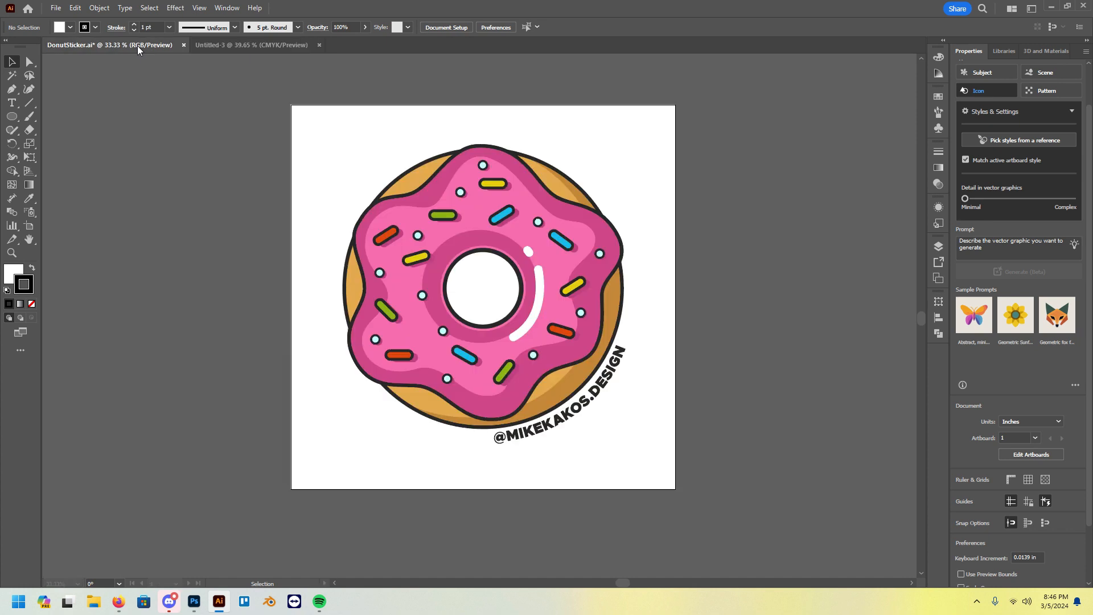
{"action": "left_click_drag", "start_coordinate": [314, 121], "coordinate": [680, 468]}
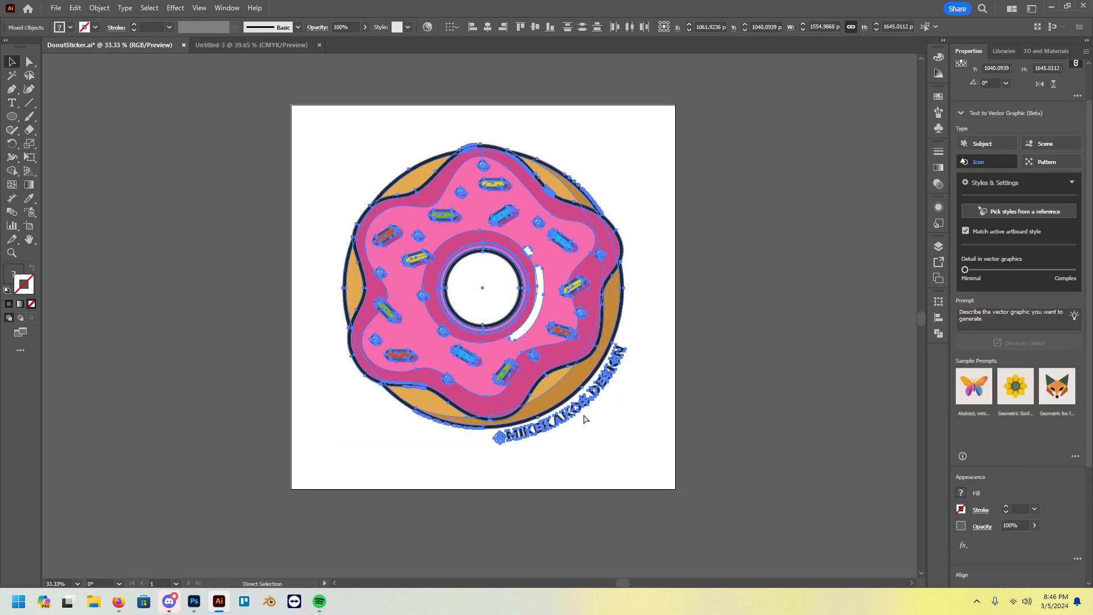
{"action": "left_click", "coordinate": [276, 44]}
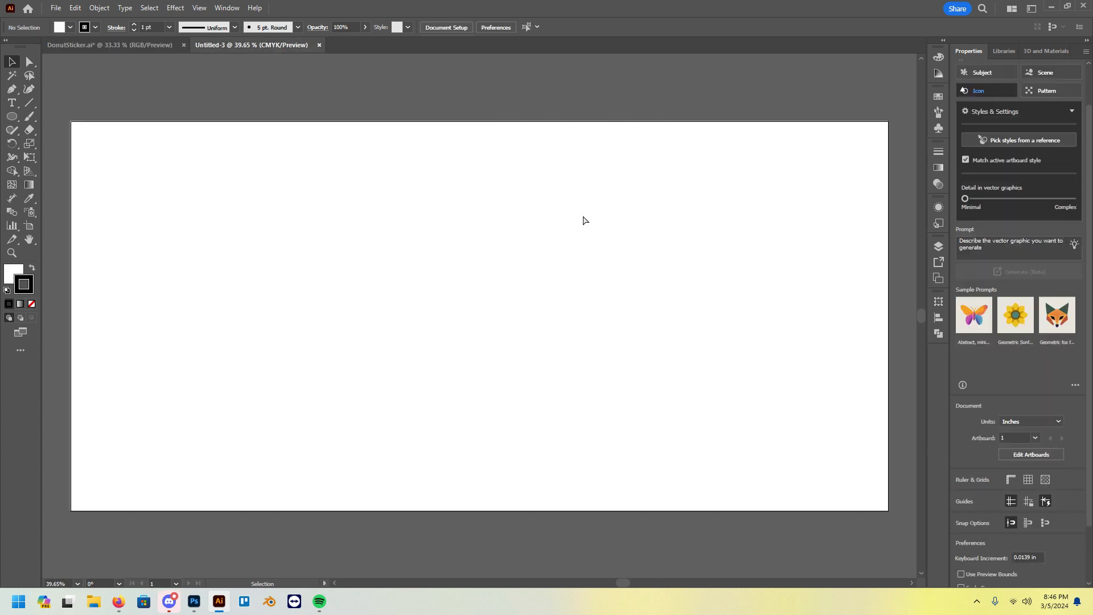
{"action": "key", "text": "ctrl+v"}
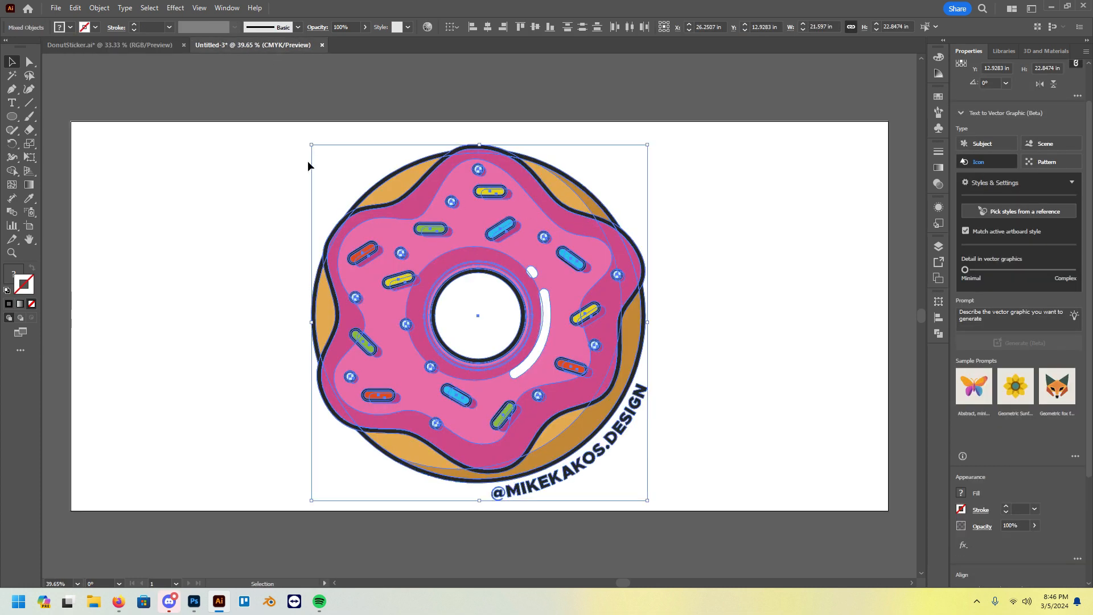
{"action": "left_click", "coordinate": [13, 61]}
{"action": "left_click", "coordinate": [231, 134]}
Scale the whole donut artwork down slightly, leaving some room around it on the artboard
{"action": "scroll", "coordinate": [393, 226], "scroll_direction": "down", "scroll_amount": 2}
{"action": "scroll", "coordinate": [398, 233], "scroll_direction": "down", "scroll_amount": 1}
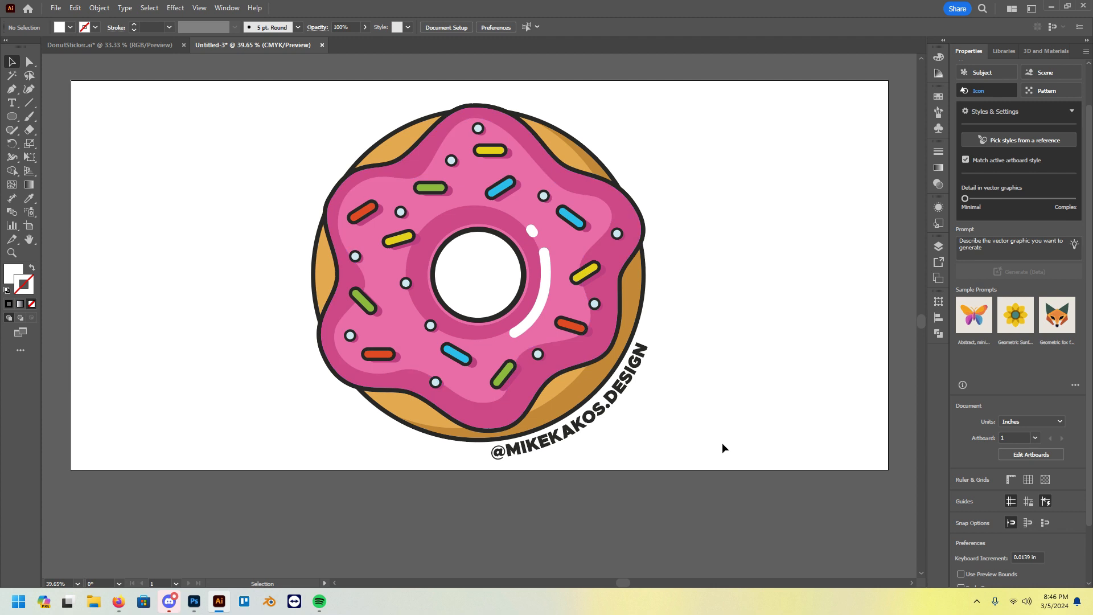
{"action": "scroll", "coordinate": [712, 431], "scroll_direction": "down", "scroll_amount": 1}
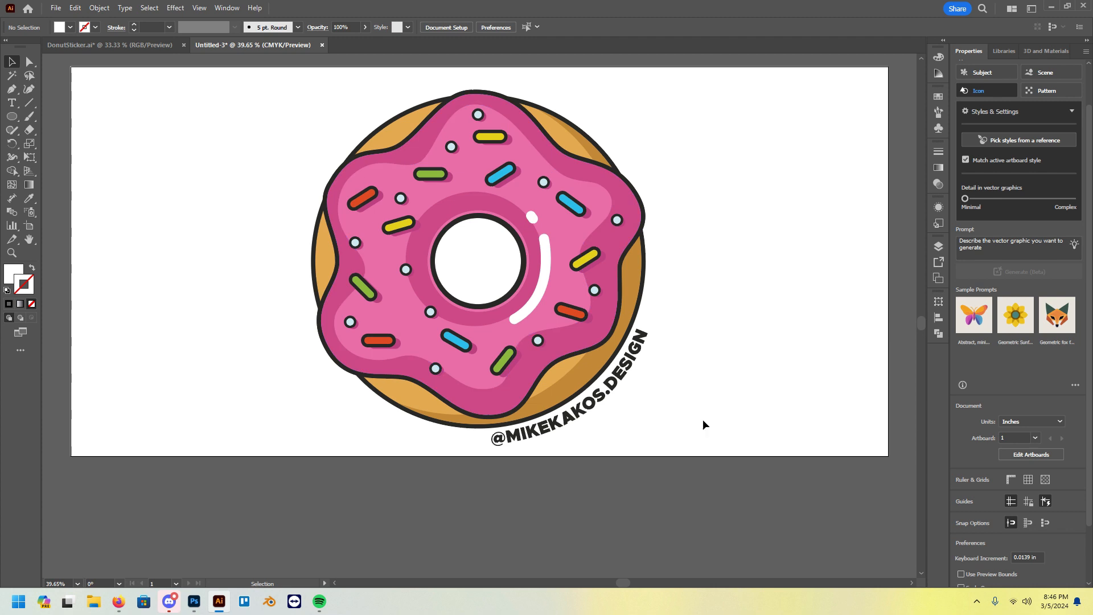
{"action": "scroll", "coordinate": [696, 410], "scroll_direction": "down", "scroll_amount": 1, "text": "alt"}
{"action": "left_click_drag", "start_coordinate": [358, 127], "coordinate": [720, 455]}
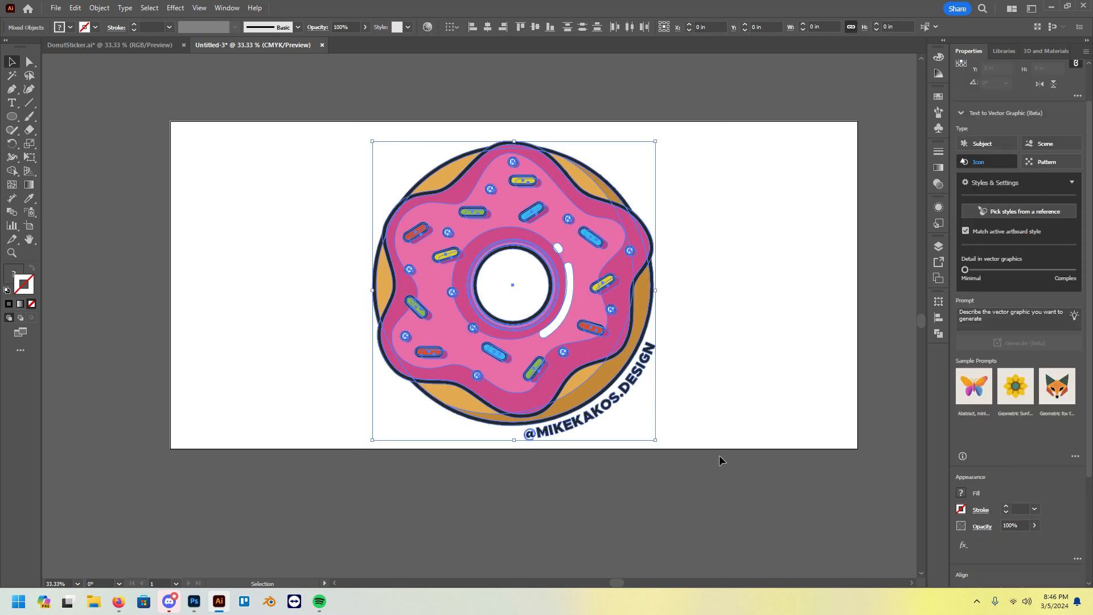
{"action": "left_click", "coordinate": [719, 402]}
{"action": "left_click_drag", "start_coordinate": [306, 159], "coordinate": [696, 475]}
{"action": "left_click_drag", "start_coordinate": [654, 439], "coordinate": [643, 427]}
{"action": "left_click", "coordinate": [671, 384]}
Draw a circle about 24 in wide from the donut's center so that it surrounds the whole artwork
{"action": "left_click", "coordinate": [19, 117]}
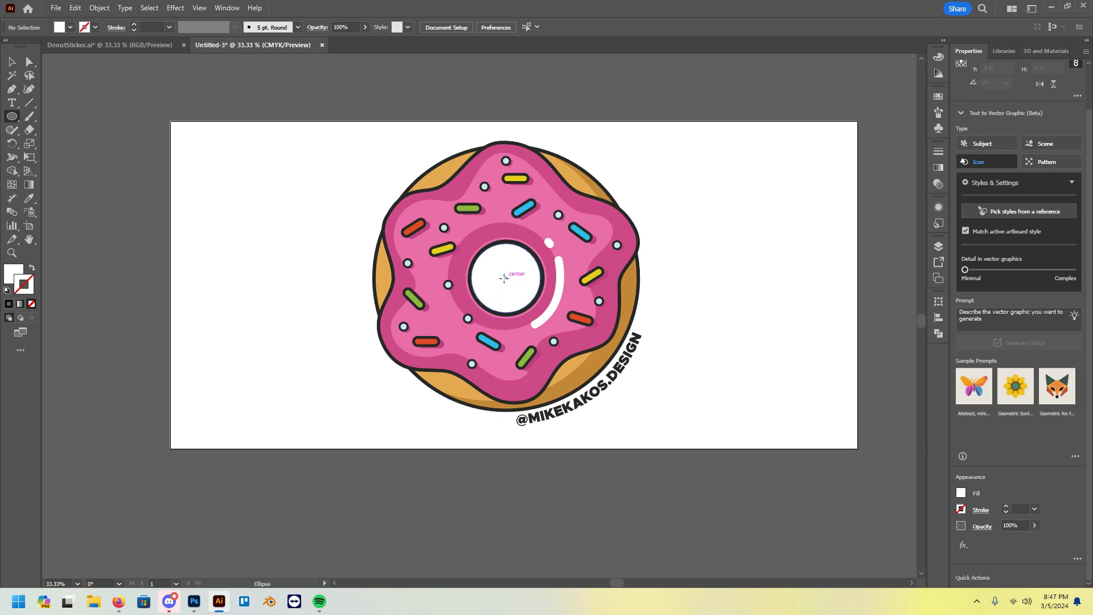
{"action": "left_click_drag", "start_coordinate": [506, 277], "coordinate": [663, 396]}
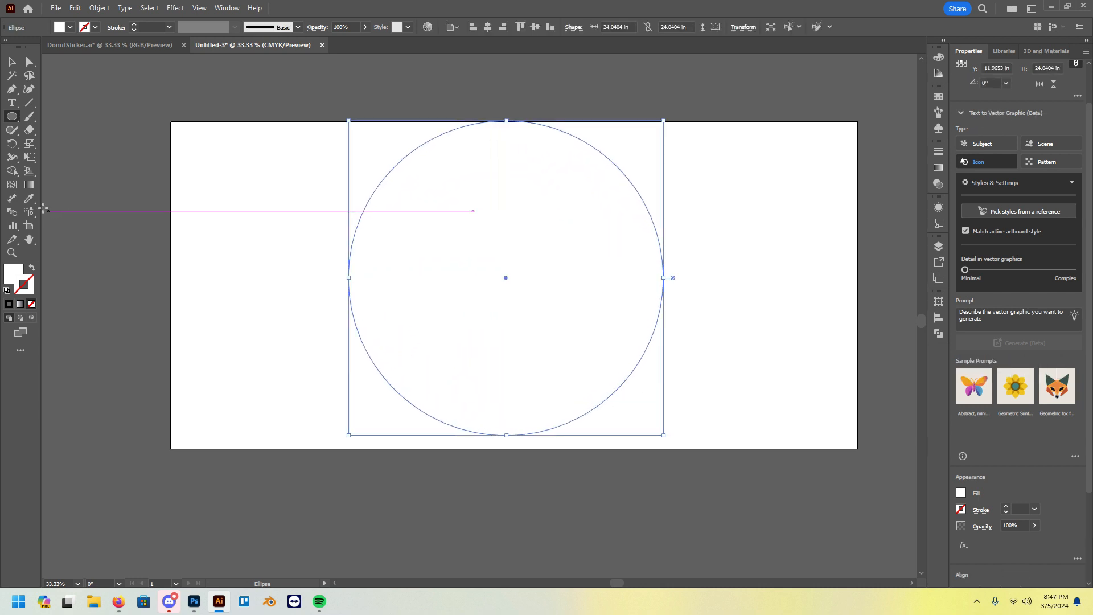
{"action": "left_click", "coordinate": [30, 199]}
{"action": "left_click", "coordinate": [12, 61]}
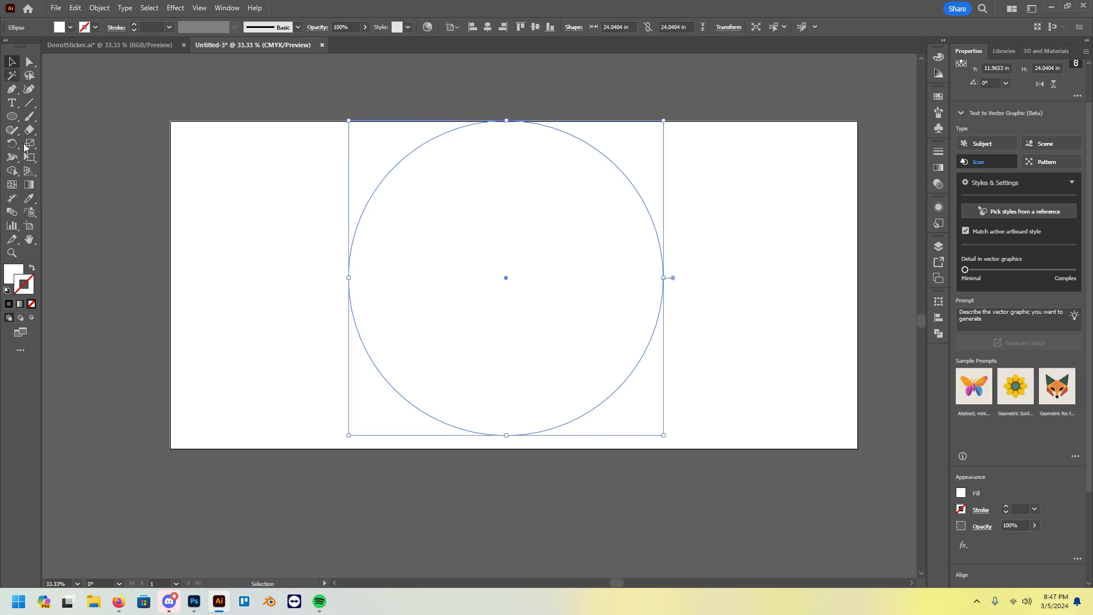
Swap the circle's fill and stroke so it has no fill, and set the stroke color to 100% magenta
{"action": "left_click", "coordinate": [32, 267]}
{"action": "double_click", "coordinate": [31, 283]}
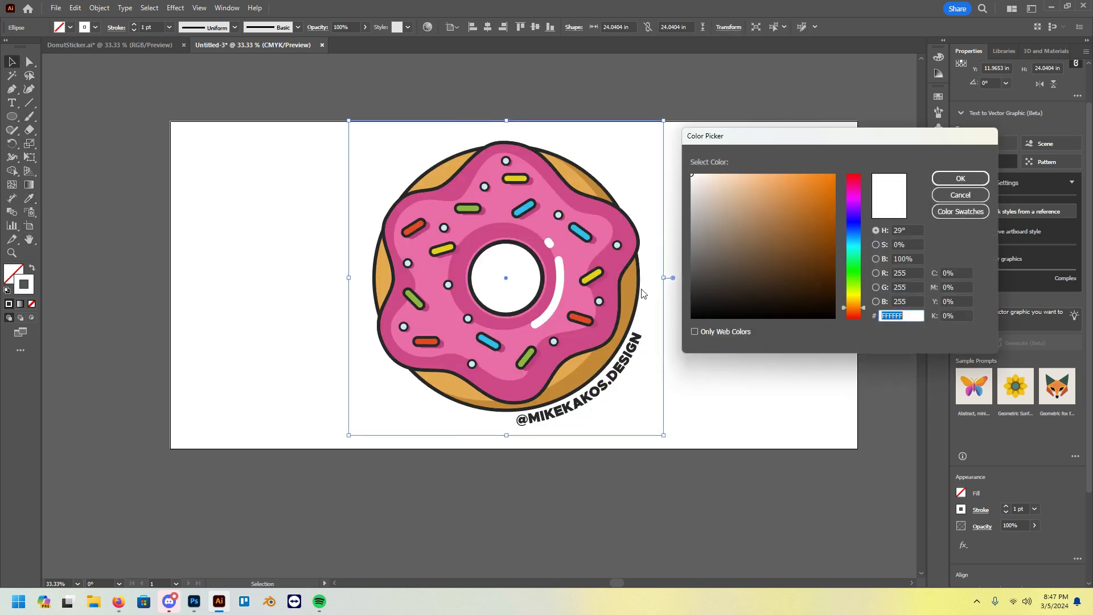
{"action": "left_click_drag", "start_coordinate": [958, 287], "coordinate": [926, 285]}
{"action": "type", "text": "1"}
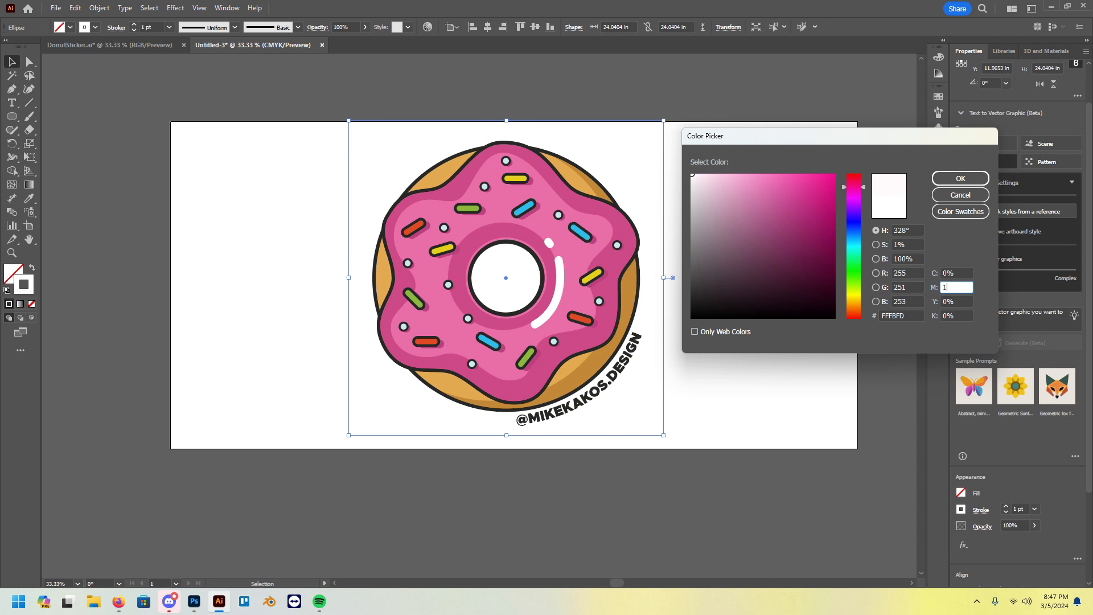
{"action": "type", "text": "00"}
{"action": "left_click", "coordinate": [961, 178]}
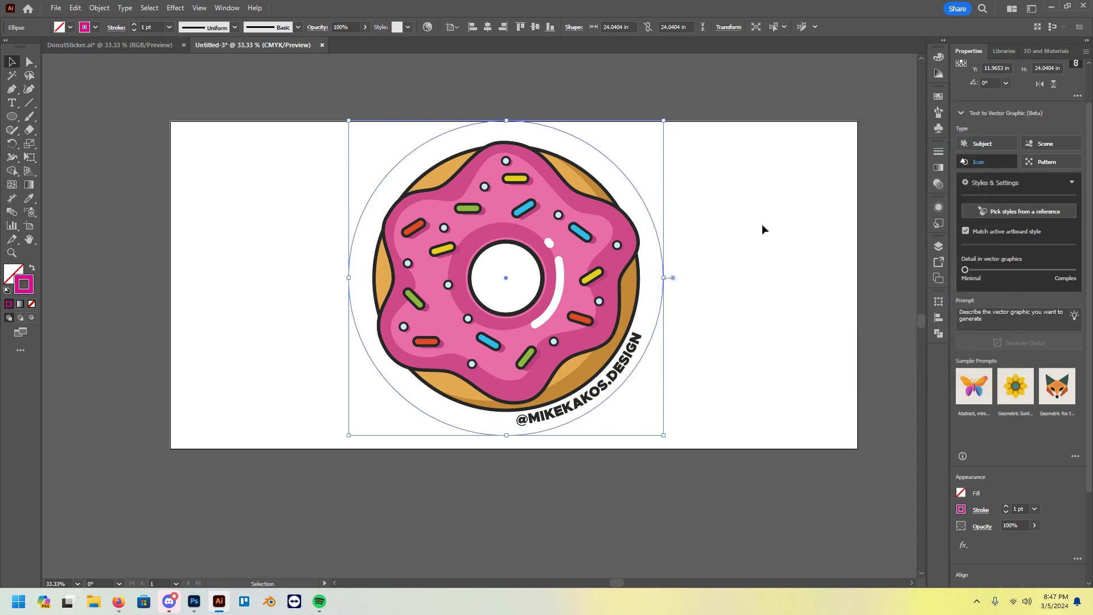
{"action": "left_click", "coordinate": [205, 88]}
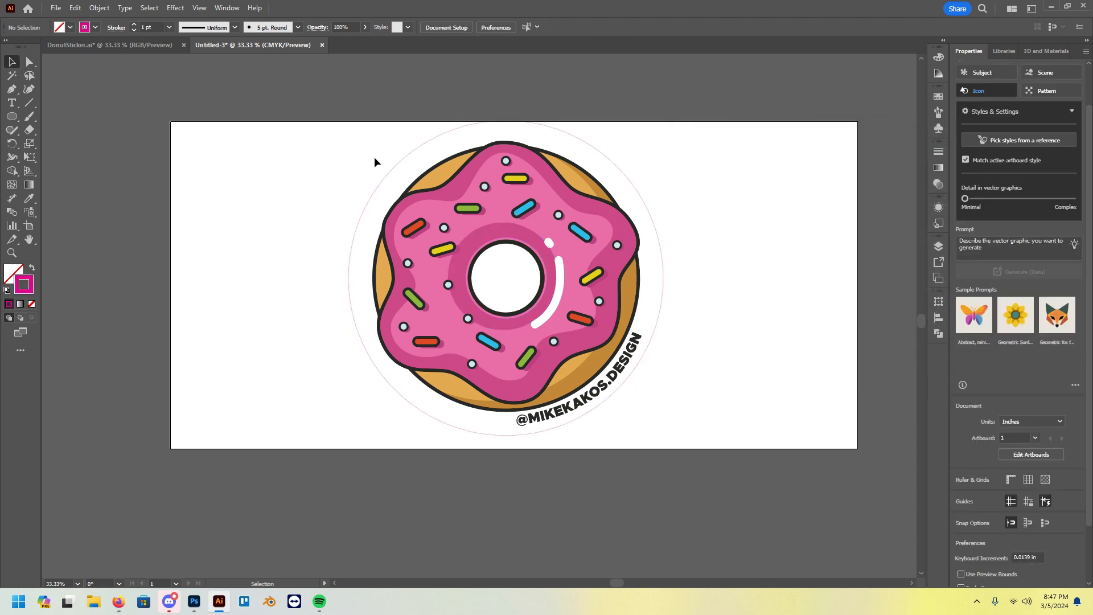
Set the circle's stroke weight to 10 pt
{"action": "left_click", "coordinate": [401, 161]}
{"action": "left_click", "coordinate": [1006, 507]}
{"action": "left_click", "coordinate": [1006, 507]}
{"action": "left_click", "coordinate": [1007, 511]}
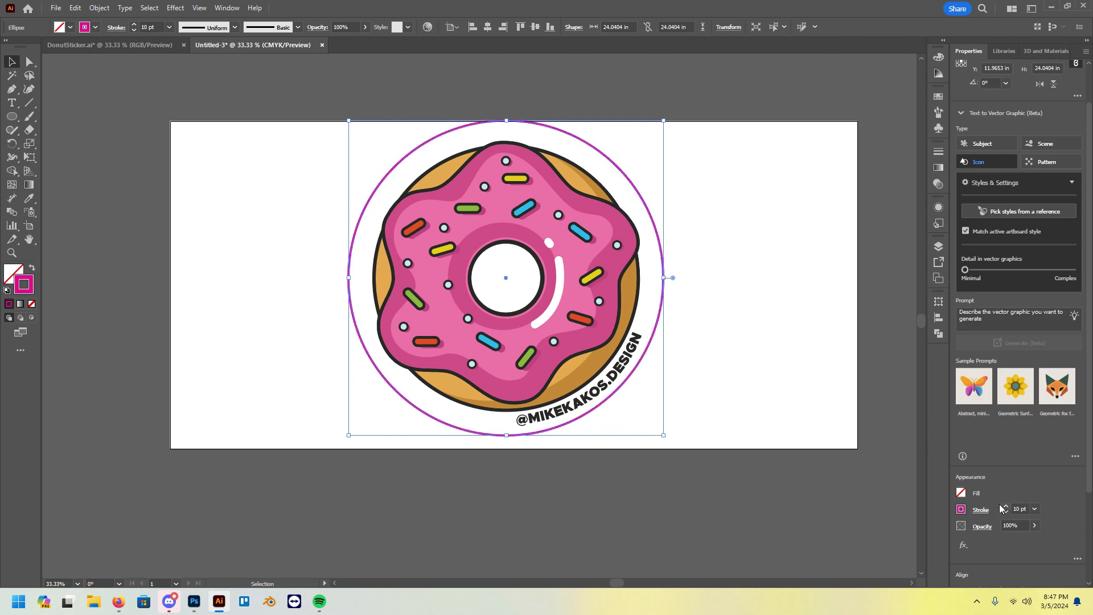
{"action": "left_click", "coordinate": [721, 311]}
Shrink the donut and circle together to about 7.3 in wide and move them to the artboard's lower-right area
{"action": "left_click_drag", "start_coordinate": [324, 94], "coordinate": [716, 459]}
{"action": "left_click_drag", "start_coordinate": [507, 123], "coordinate": [537, 295]}
{"action": "left_click_drag", "start_coordinate": [535, 345], "coordinate": [814, 351]}
{"action": "scroll", "coordinate": [667, 320], "scroll_direction": "right", "scroll_amount": 4}
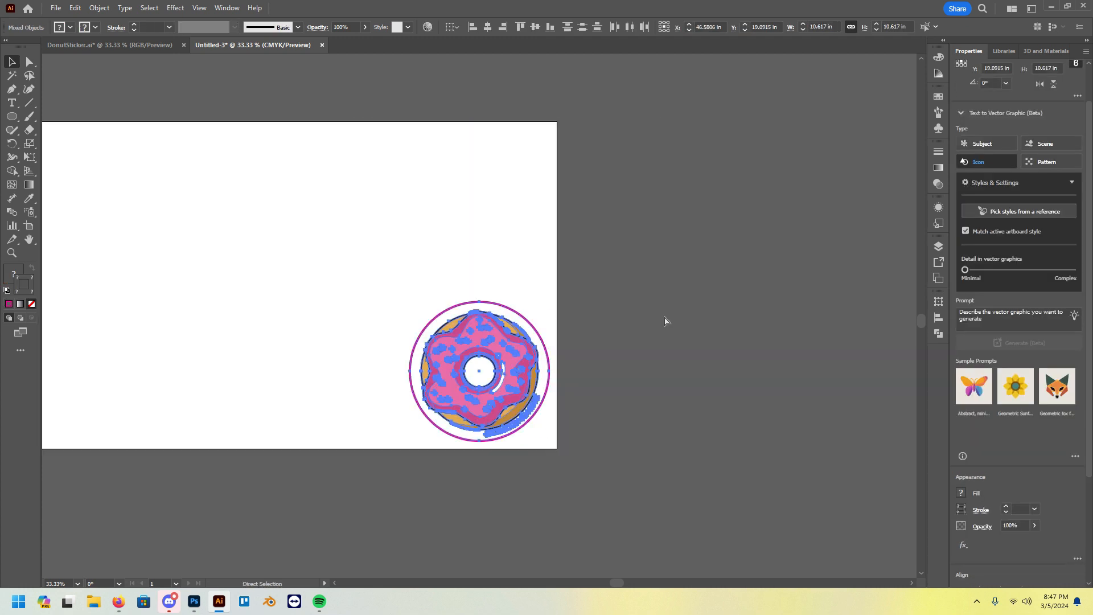
{"action": "left_click_drag", "start_coordinate": [480, 305], "coordinate": [480, 347]}
{"action": "left_click", "coordinate": [606, 388]}
{"action": "scroll", "coordinate": [587, 413], "scroll_direction": "left", "scroll_amount": 1}
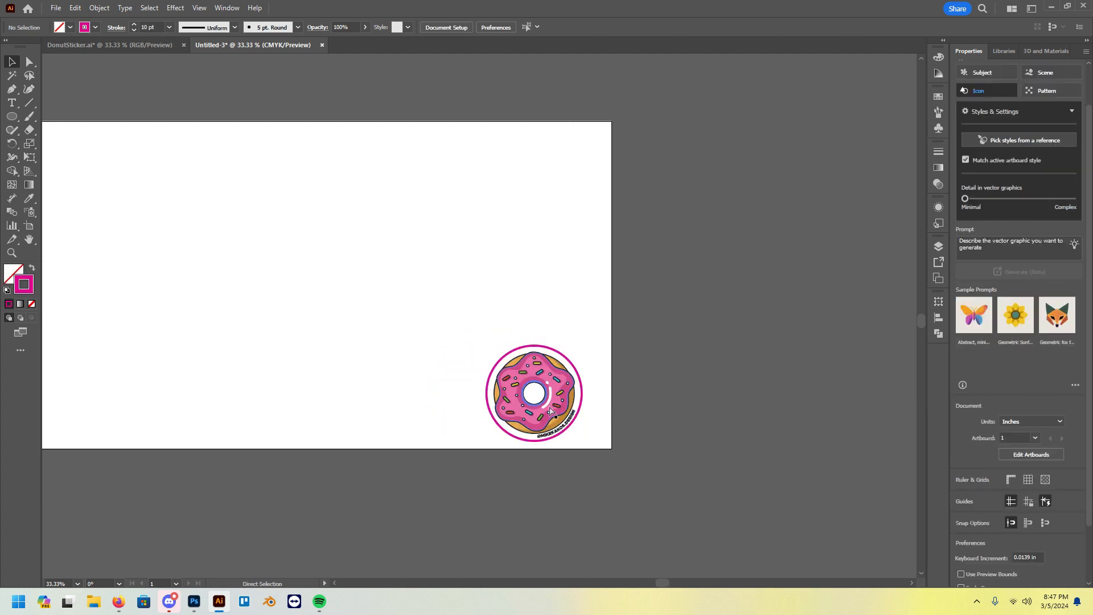
Set the width and height of the combined donut and circle to 3 in each
{"action": "scroll", "coordinate": [554, 404], "scroll_direction": "up", "scroll_amount": 3}
{"action": "left_click_drag", "start_coordinate": [344, 203], "coordinate": [688, 548]}
{"action": "scroll", "coordinate": [688, 512], "scroll_direction": "down", "scroll_amount": 3}
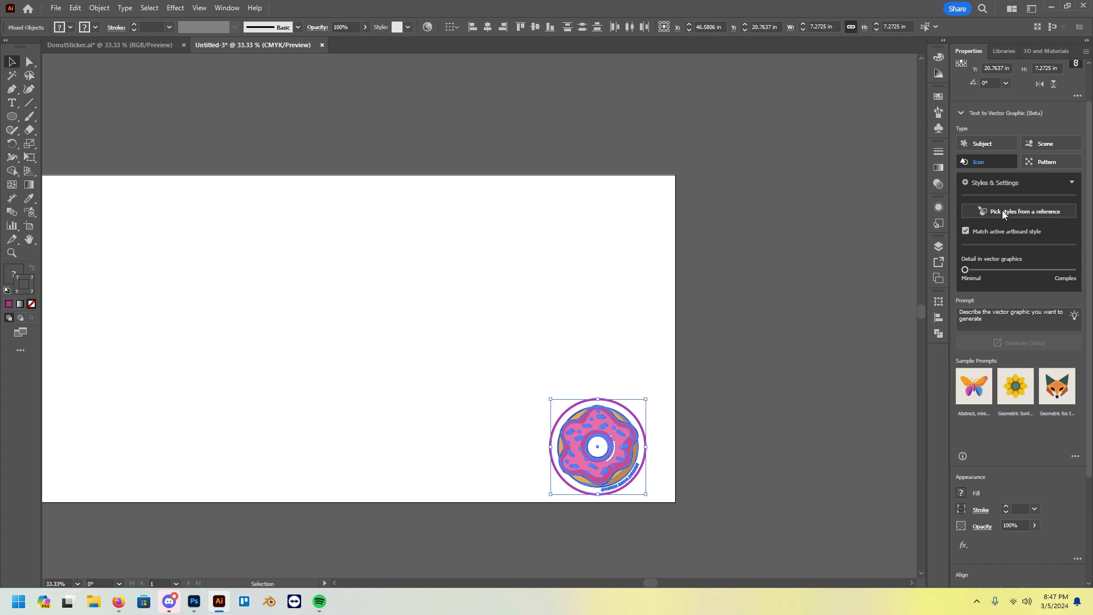
{"action": "scroll", "coordinate": [1025, 368], "scroll_direction": "up", "scroll_amount": 2}
{"action": "left_click", "coordinate": [1051, 101]}
{"action": "type", "text": "3in"}
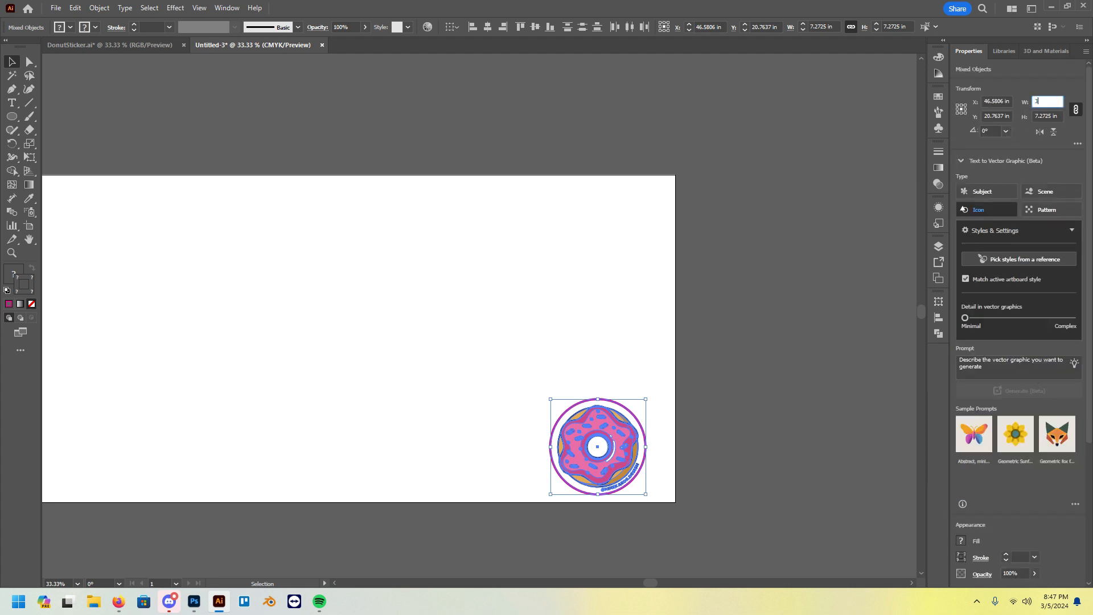
{"action": "key", "text": "Tab"}
{"action": "type", "text": "3in"}
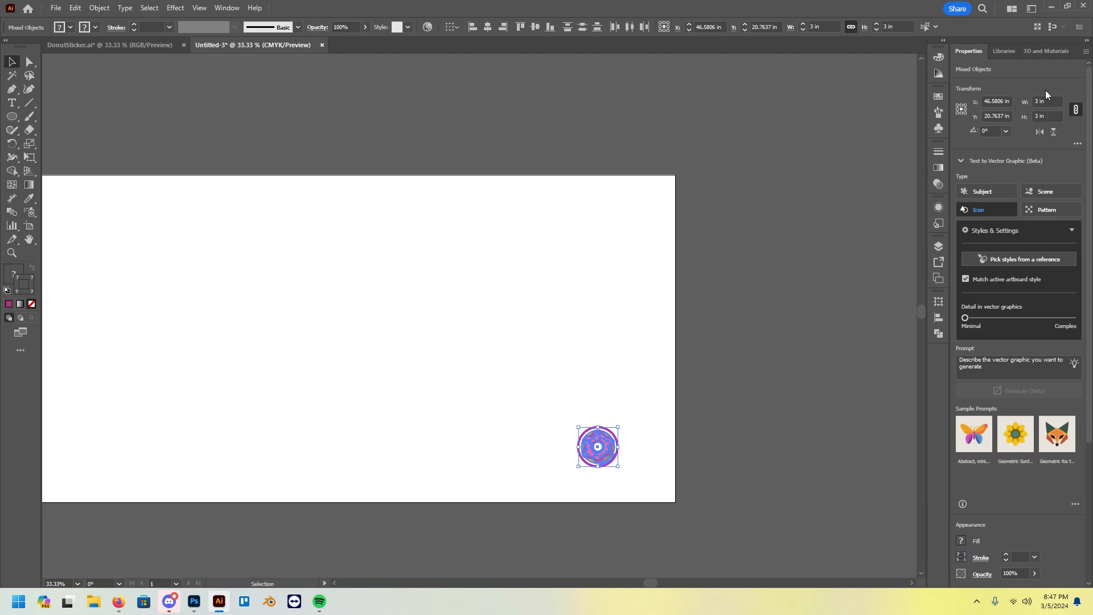
Move the resized sticker closer to the artboard's lower-right corner
{"action": "scroll", "coordinate": [736, 230], "scroll_direction": "down", "scroll_amount": 2}
{"action": "scroll", "coordinate": [653, 359], "scroll_direction": "up", "scroll_amount": 3, "text": "alt"}
{"action": "left_click_drag", "start_coordinate": [517, 367], "coordinate": [680, 453]}
{"action": "left_click", "coordinate": [767, 410]}
Reduce the magenta circle's stroke weight to 2 pt
{"action": "scroll", "coordinate": [724, 384], "scroll_direction": "up", "scroll_amount": 1, "text": "alt"}
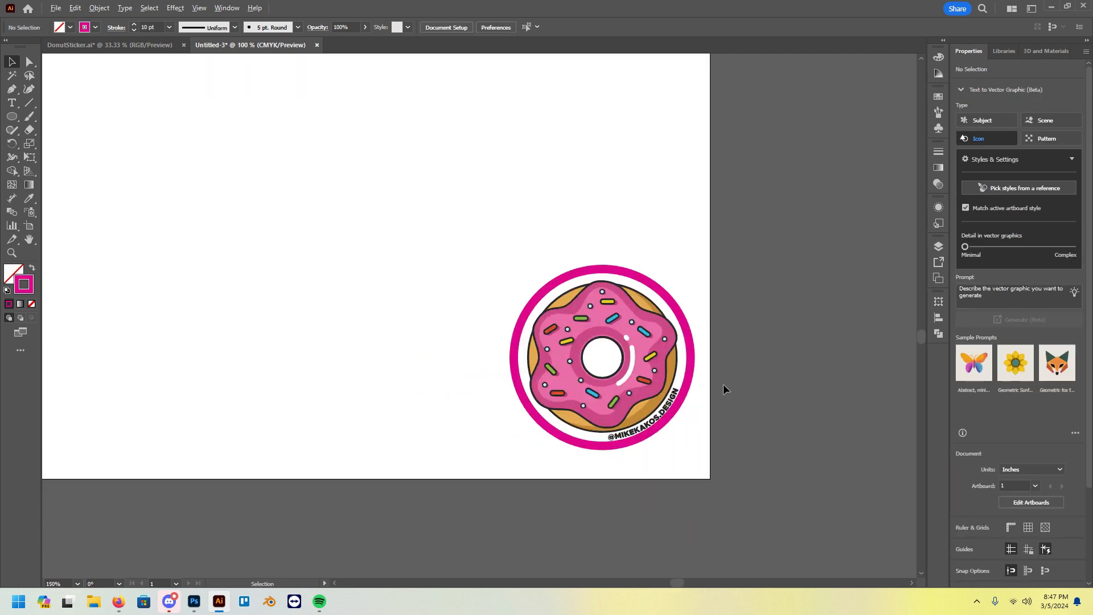
{"action": "left_click", "coordinate": [690, 362]}
{"action": "scroll", "coordinate": [1029, 536], "scroll_direction": "down", "scroll_amount": 2}
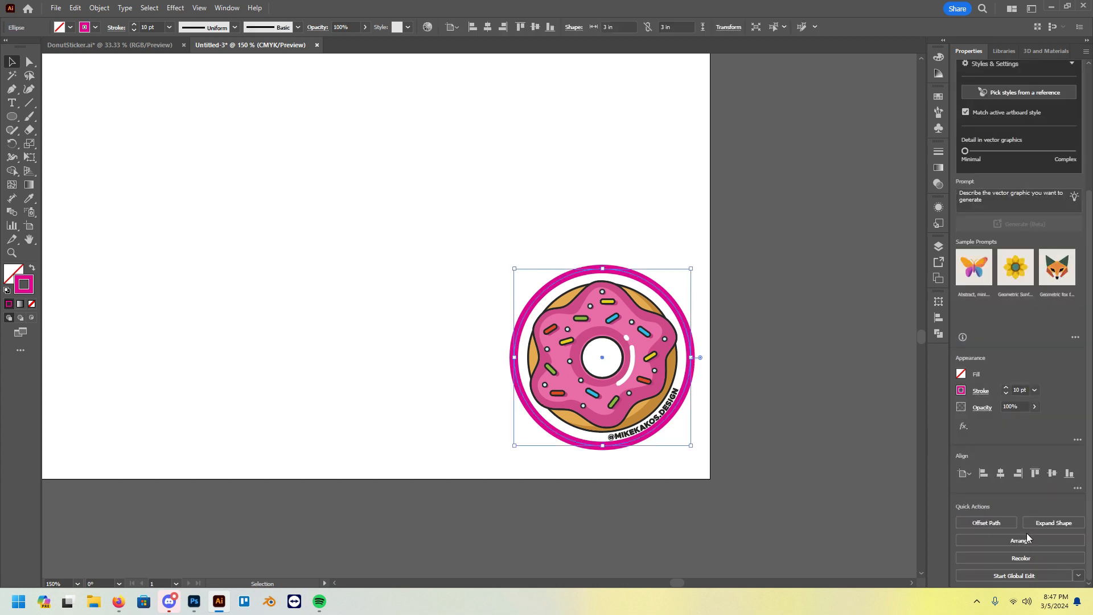
{"action": "left_click", "coordinate": [1026, 390]}
{"action": "type", "text": "2.5"}
{"action": "key", "text": "Return"}
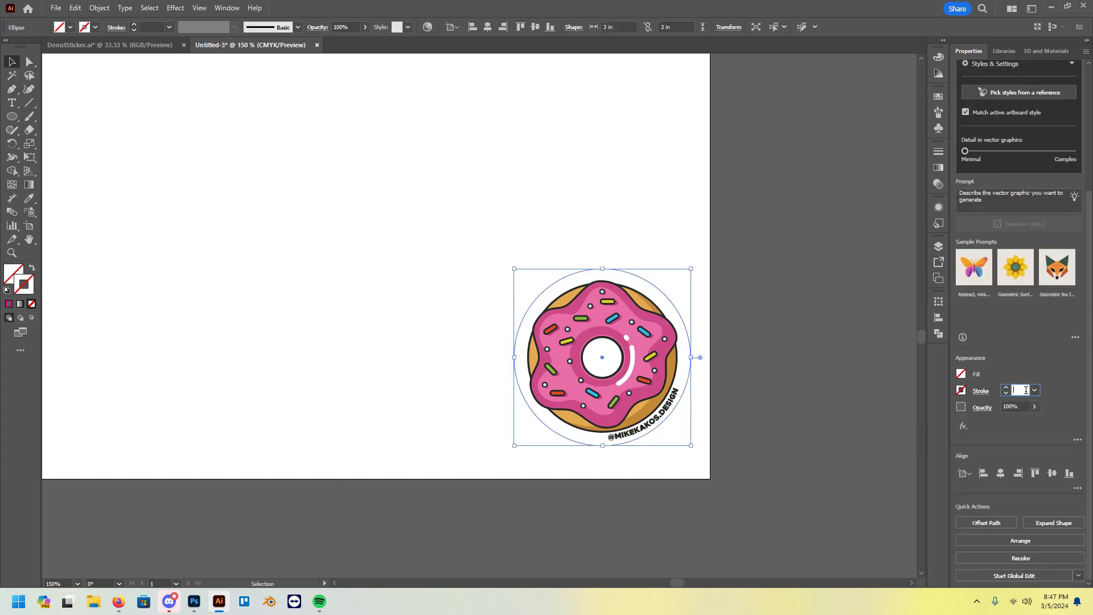
{"action": "type", "text": "2"}
{"action": "key", "text": "Return"}
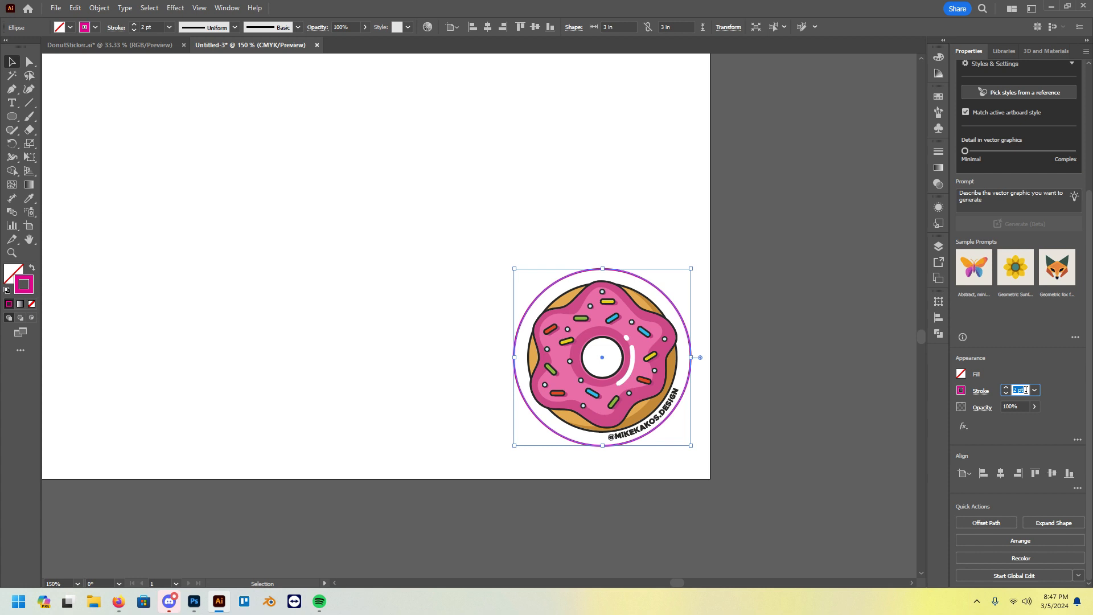
{"action": "left_click", "coordinate": [205, 88]}
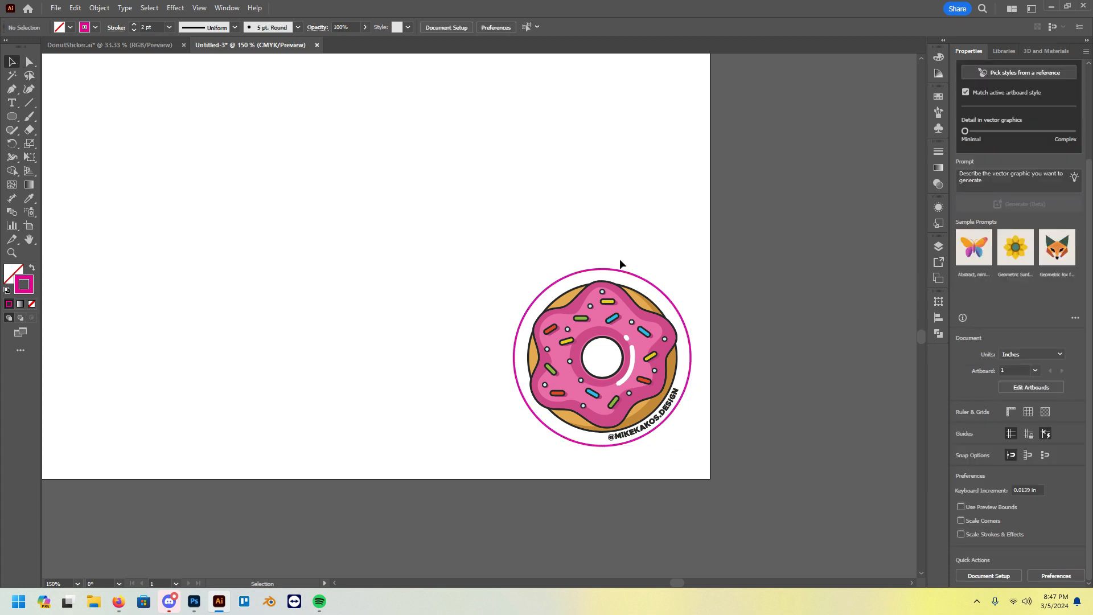
Cut the magenta circle from around the donut to the clipboard
{"action": "scroll", "coordinate": [609, 259], "scroll_direction": "right", "scroll_amount": 1}
{"action": "left_click", "coordinate": [618, 275]}
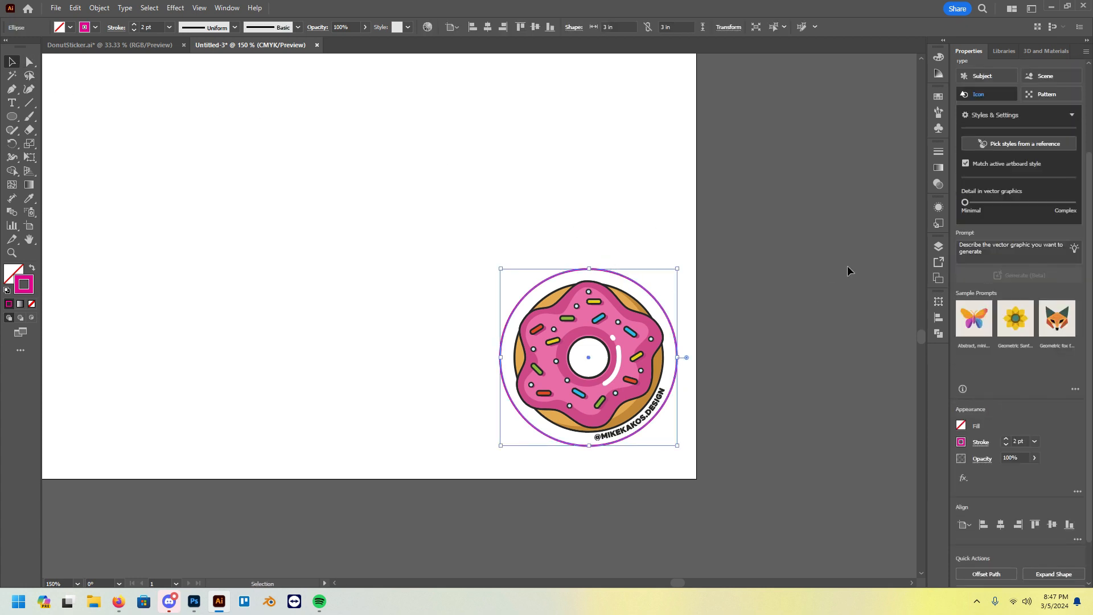
{"action": "key", "text": "a"}
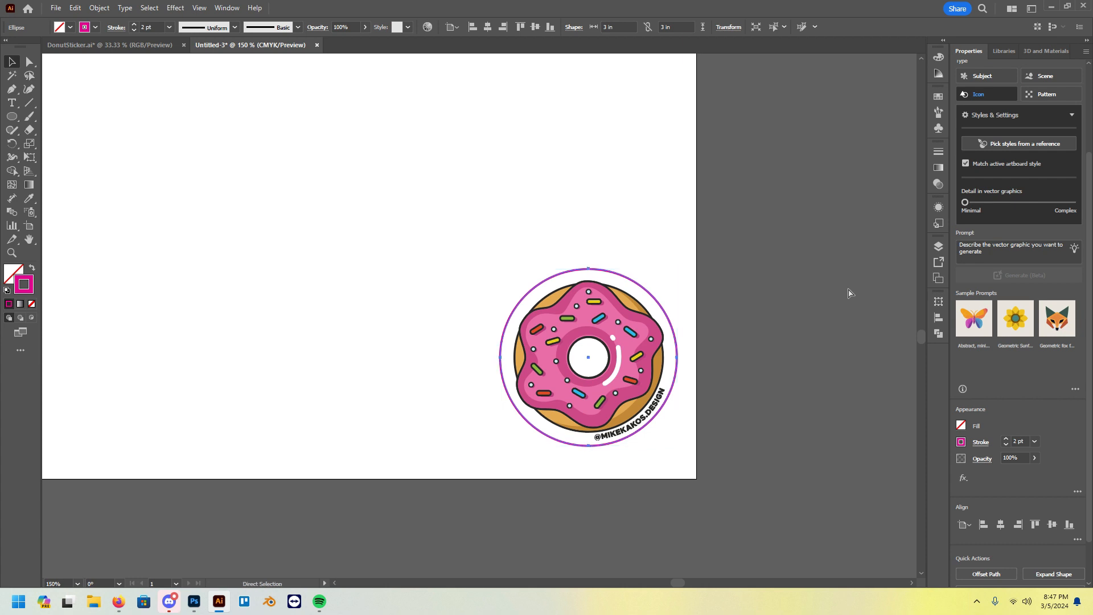
{"action": "key", "text": "ctrl+x"}
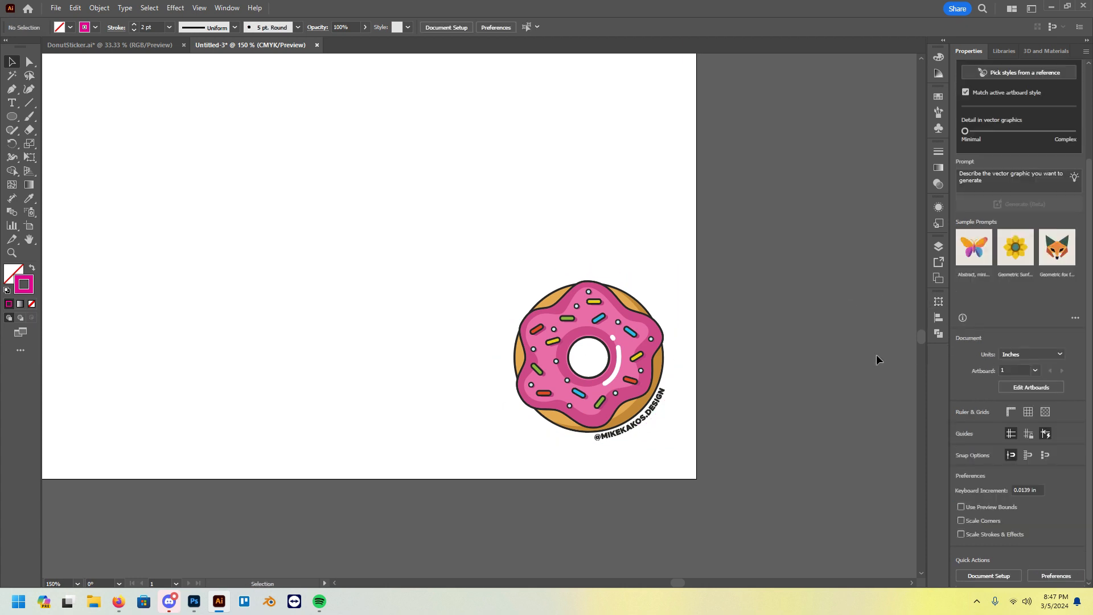
{"action": "key", "text": "a"}
{"action": "key", "text": "ctrl+v"}
{"action": "key", "text": "ctrl+z"}
{"action": "key", "text": "ctrl+f"}
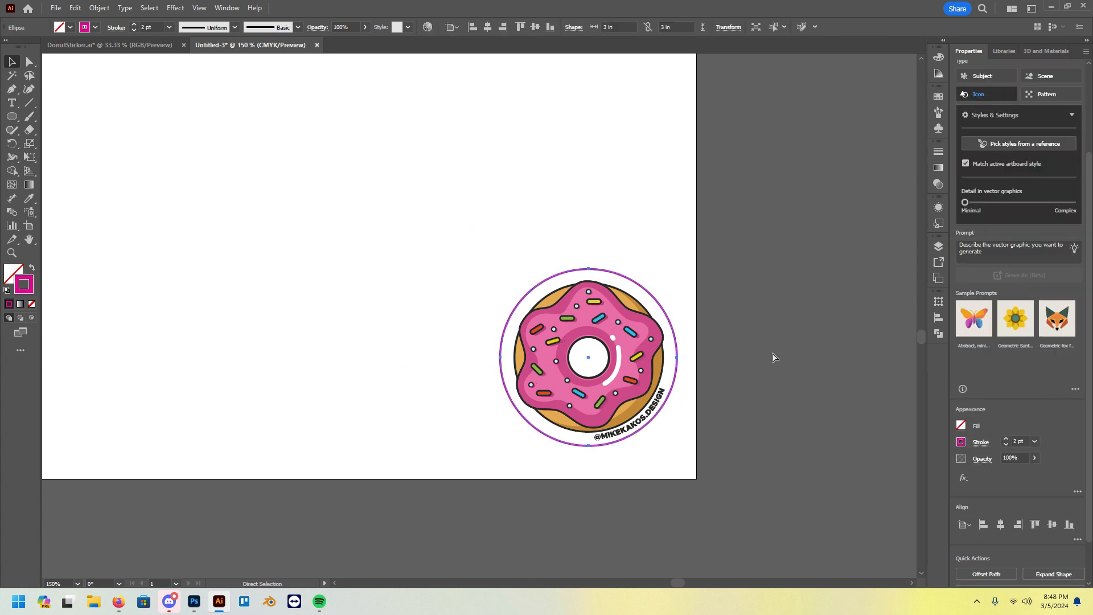
{"action": "key", "text": "Delete"}
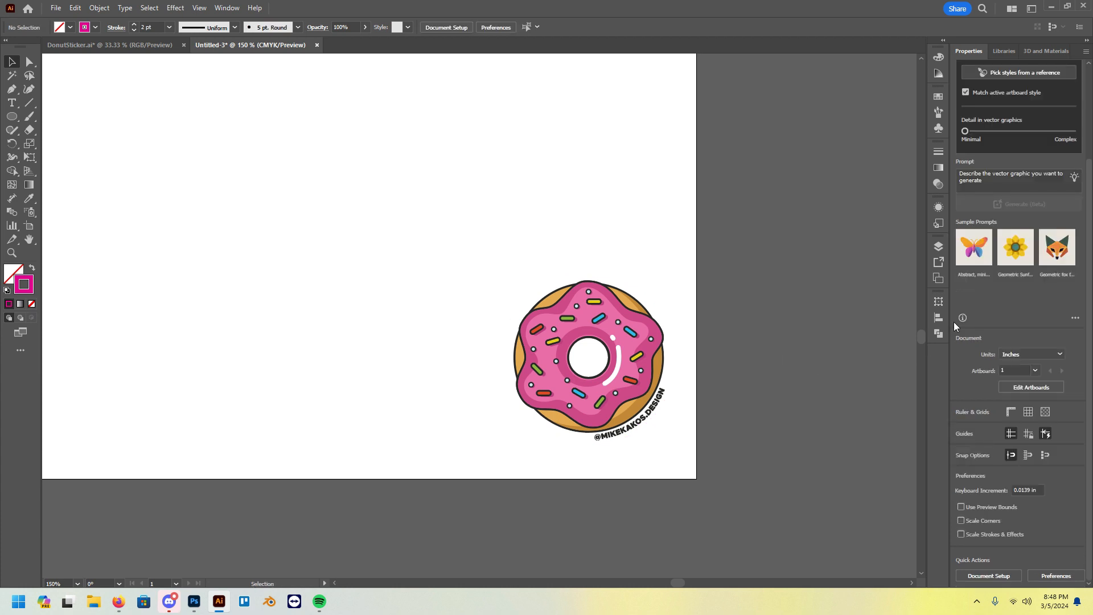
Rename the artwork's layer Print and add a new layer named CutContour above it
{"action": "left_click", "coordinate": [938, 246]}
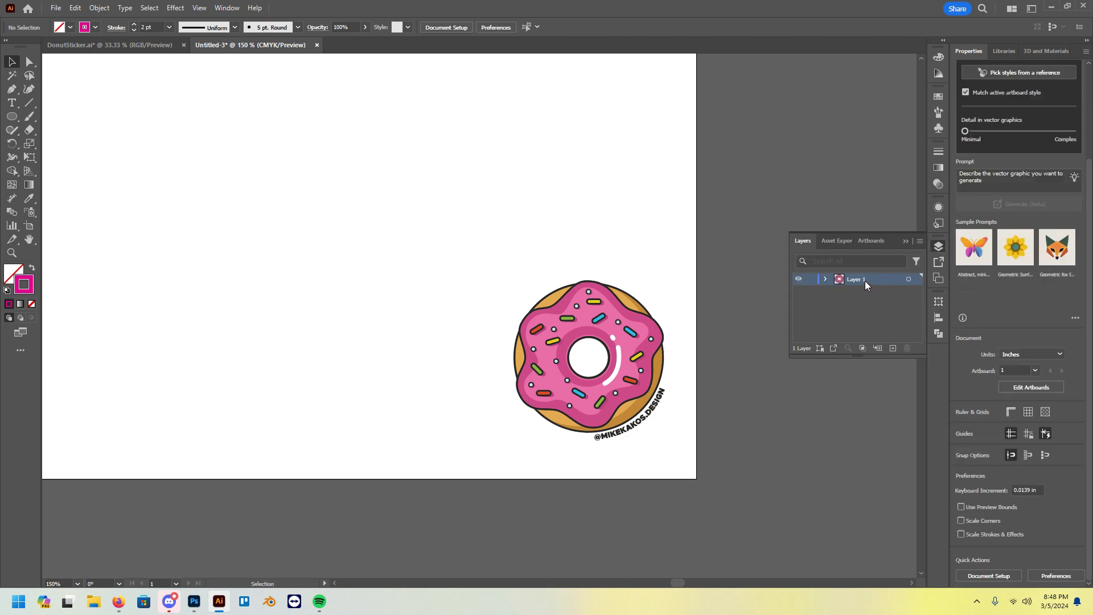
{"action": "type", "text": "Print"}
{"action": "left_click", "coordinate": [894, 281]}
{"action": "left_click", "coordinate": [893, 348]}
{"action": "type", "text": "CutContour"}
Paste the magenta circle in place onto the CutContour layer
{"action": "left_click", "coordinate": [890, 278]}
{"action": "key", "text": "ctrl+f"}
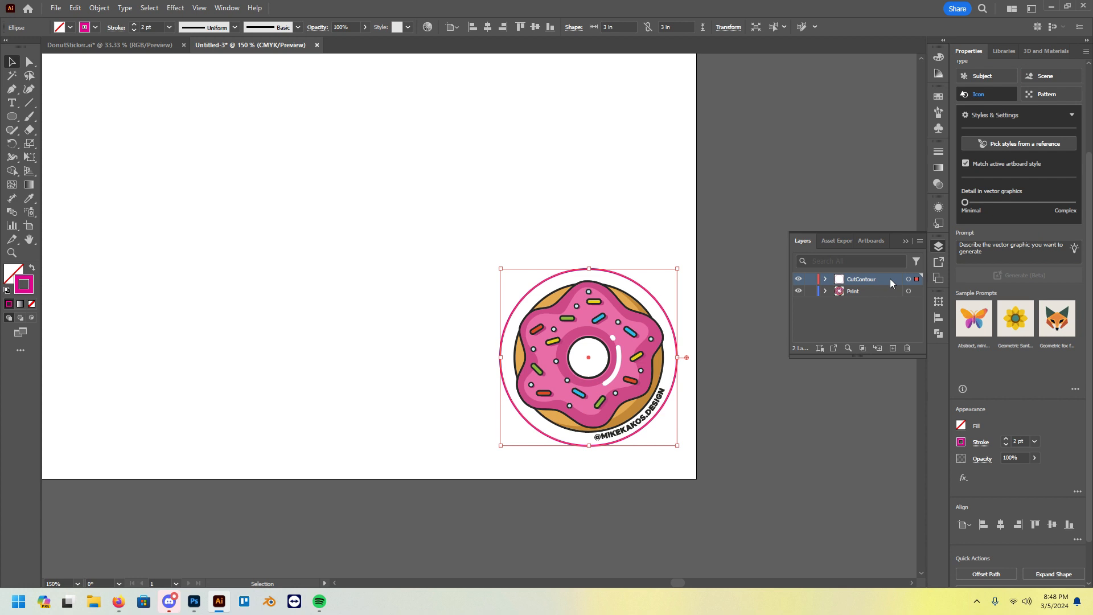
{"action": "left_click", "coordinate": [742, 371]}
{"action": "scroll", "coordinate": [727, 388], "scroll_direction": "left", "scroll_amount": 1}
{"action": "scroll", "coordinate": [727, 388], "scroll_direction": "down", "scroll_amount": 1}
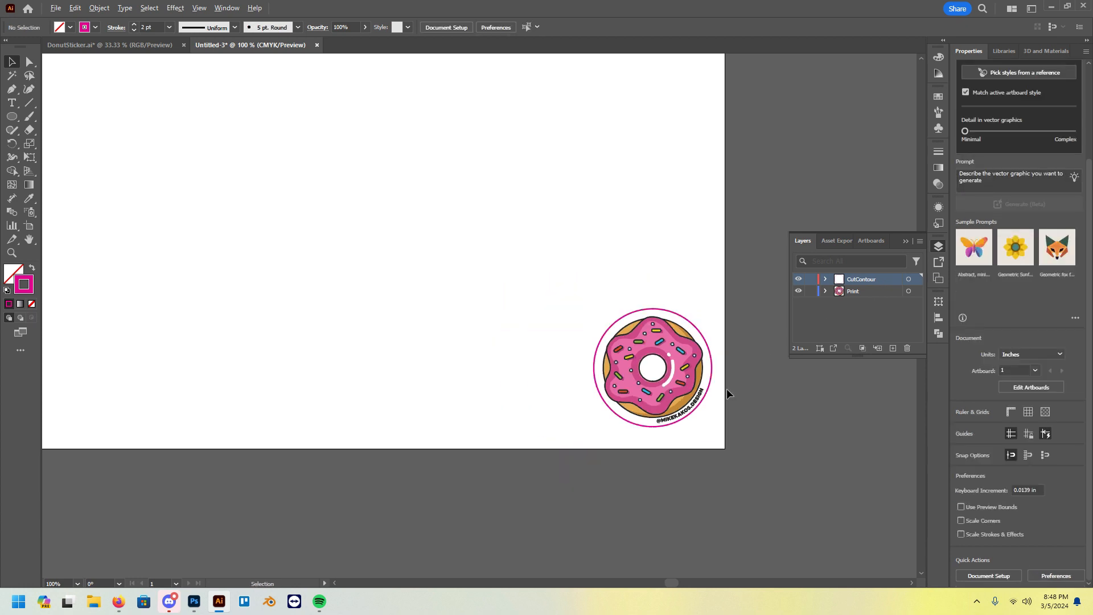
Select the donut with its cut circle and shift them about 0.24 in left, keeping them near the artboard's lower-right corner
{"action": "left_click_drag", "start_coordinate": [577, 296], "coordinate": [736, 433]}
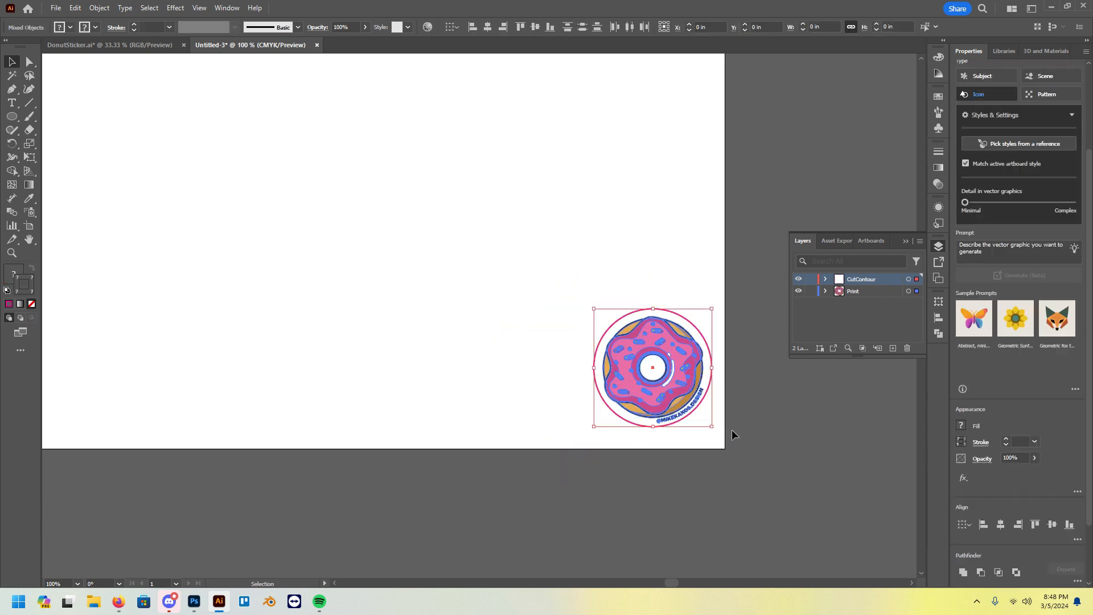
{"action": "left_click_drag", "start_coordinate": [693, 374], "coordinate": [679, 376]}
{"action": "scroll", "coordinate": [757, 430], "scroll_direction": "left", "scroll_amount": 2}
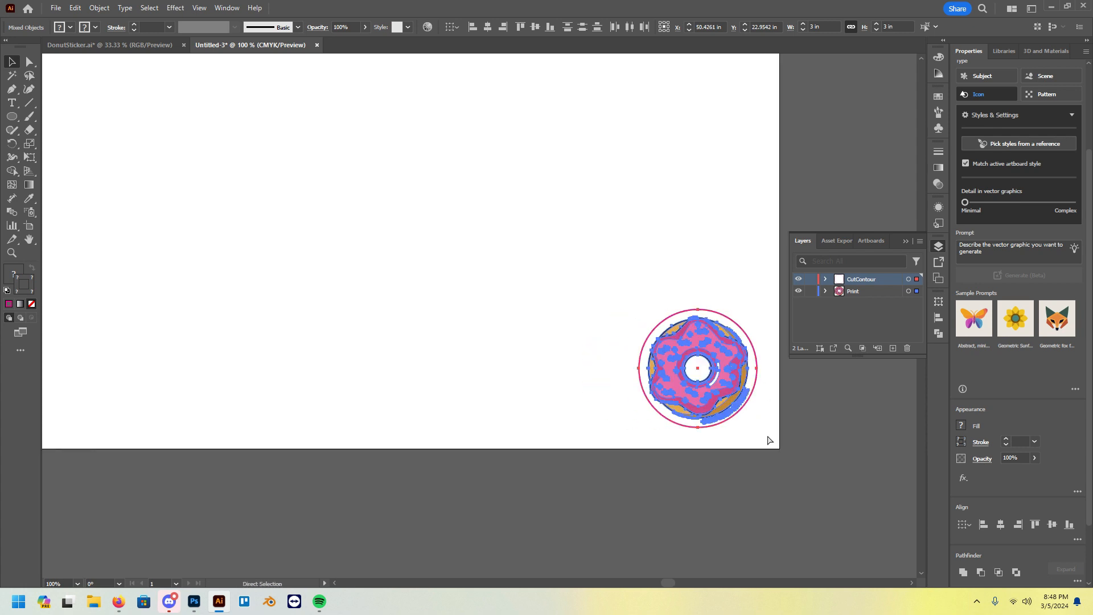
Make a copy of the selected sticker with the Move command, offset -3.25 in horizontally and 0 in vertically
{"action": "right_click", "coordinate": [700, 331]}
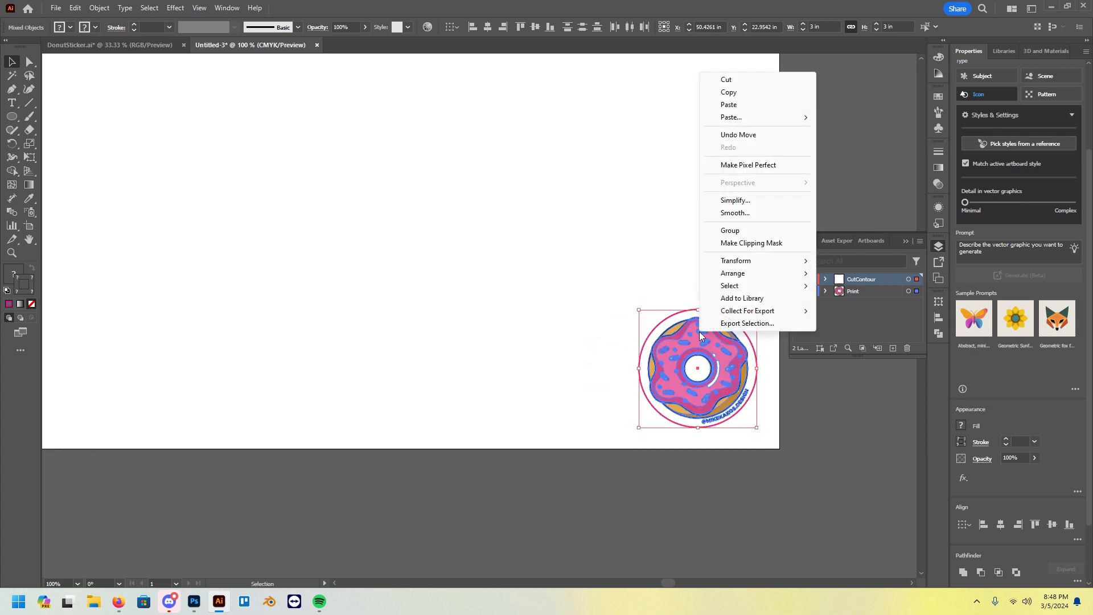
{"action": "mouse_move", "coordinate": [734, 261]}
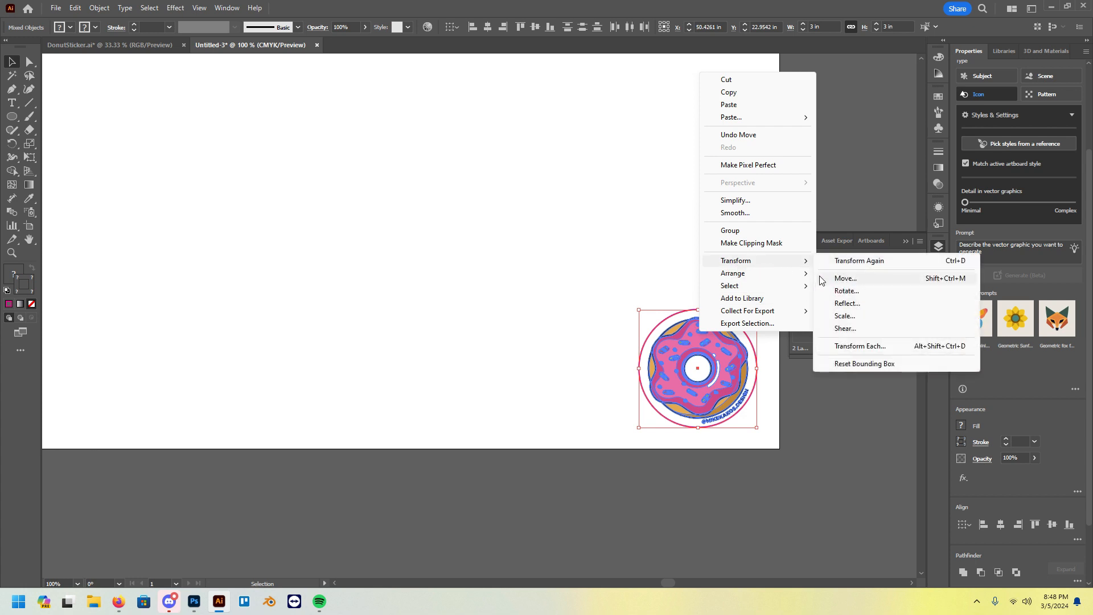
{"action": "left_click", "coordinate": [845, 279]}
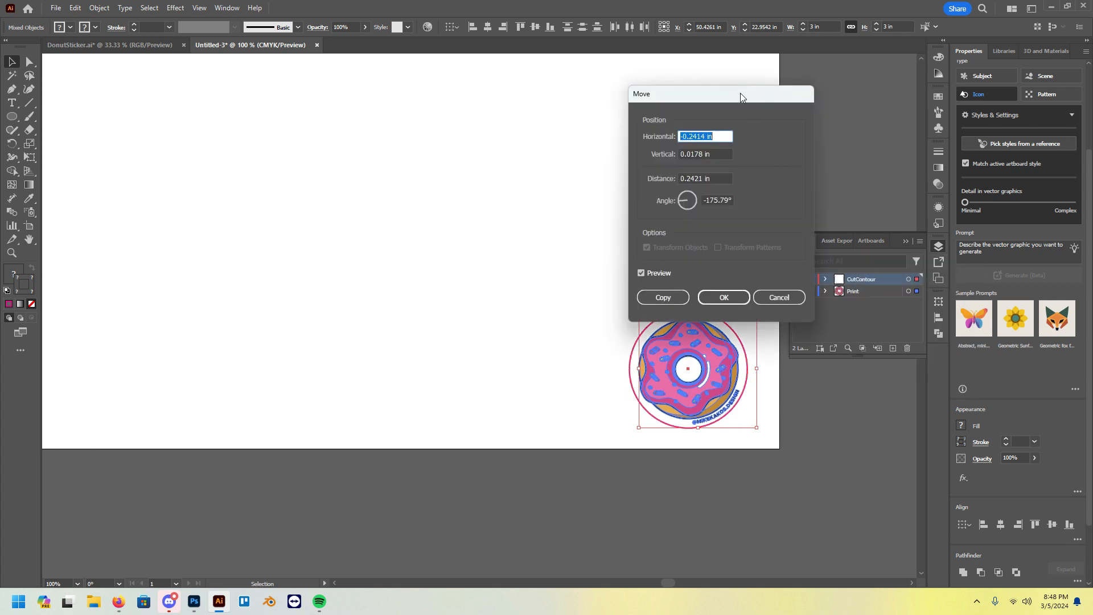
{"action": "left_click_drag", "start_coordinate": [740, 95], "coordinate": [658, 57]}
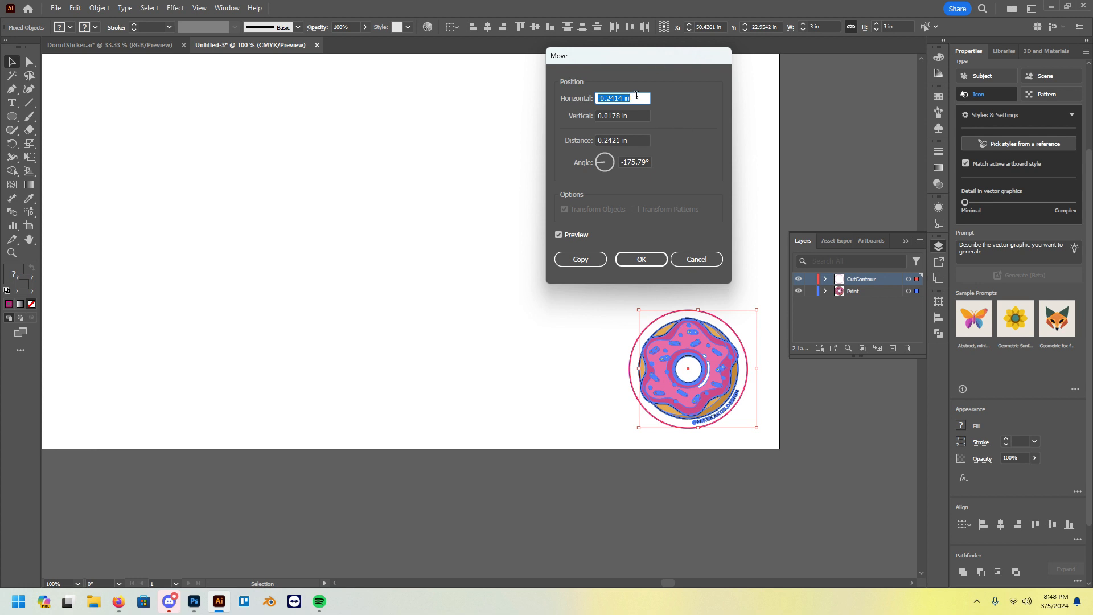
{"action": "type", "text": "0"}
{"action": "type", "text": "-3"}
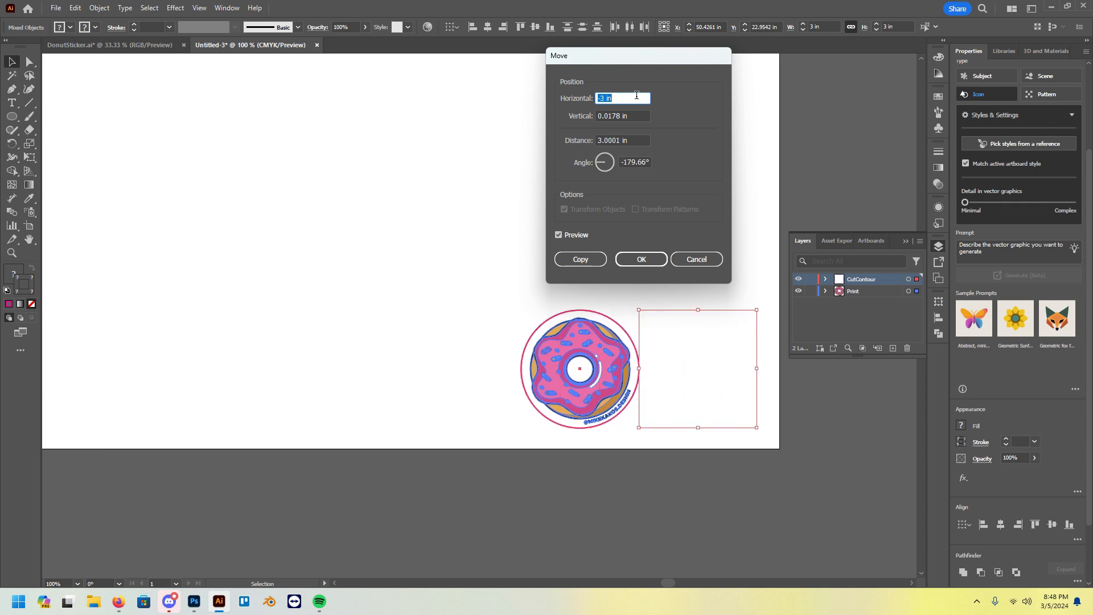
{"action": "type", "text": "-3.125"}
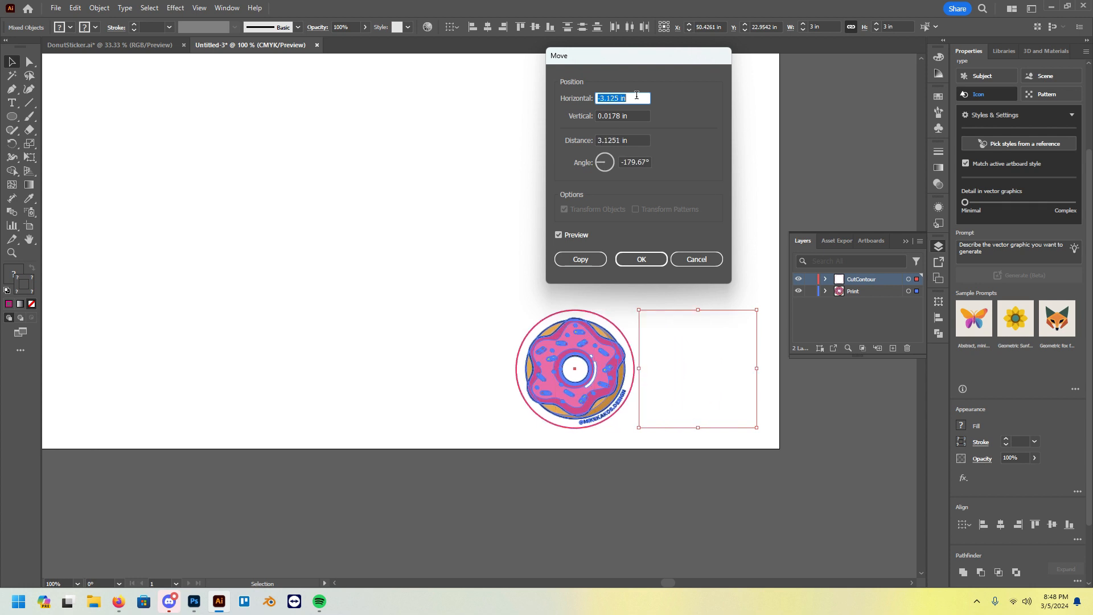
{"action": "type", "text": "-3.25"}
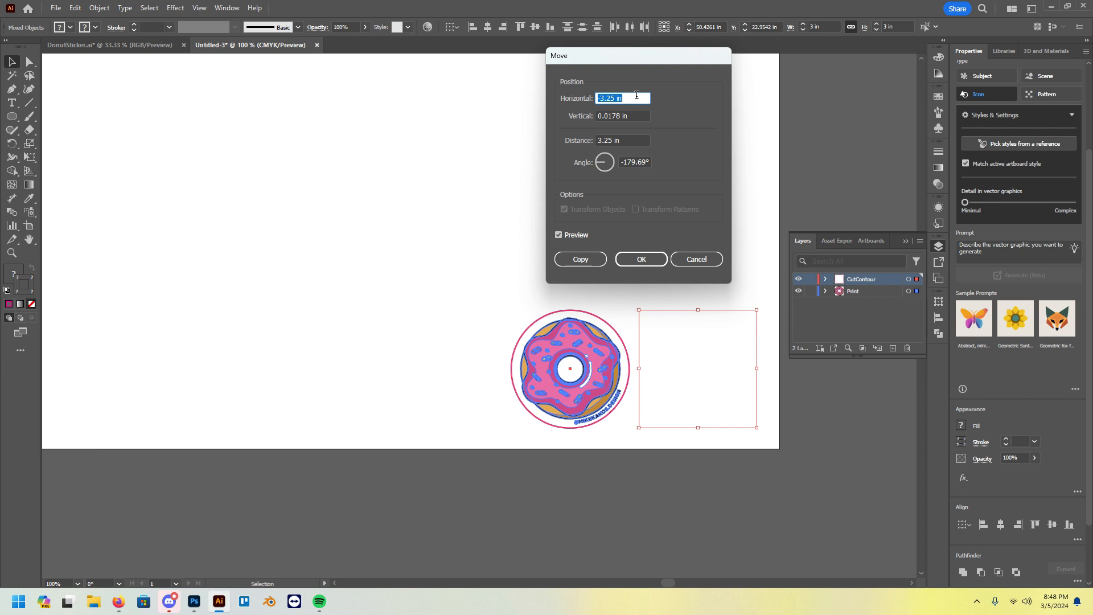
{"action": "key", "text": "Tab"}
{"action": "type", "text": "0"}
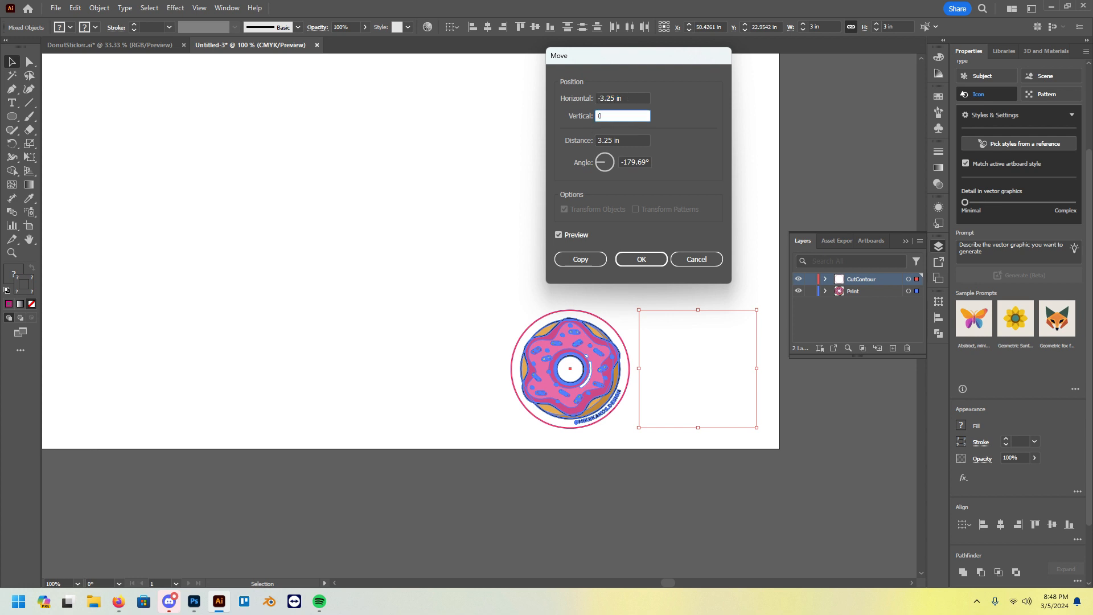
{"action": "left_click", "coordinate": [598, 259]}
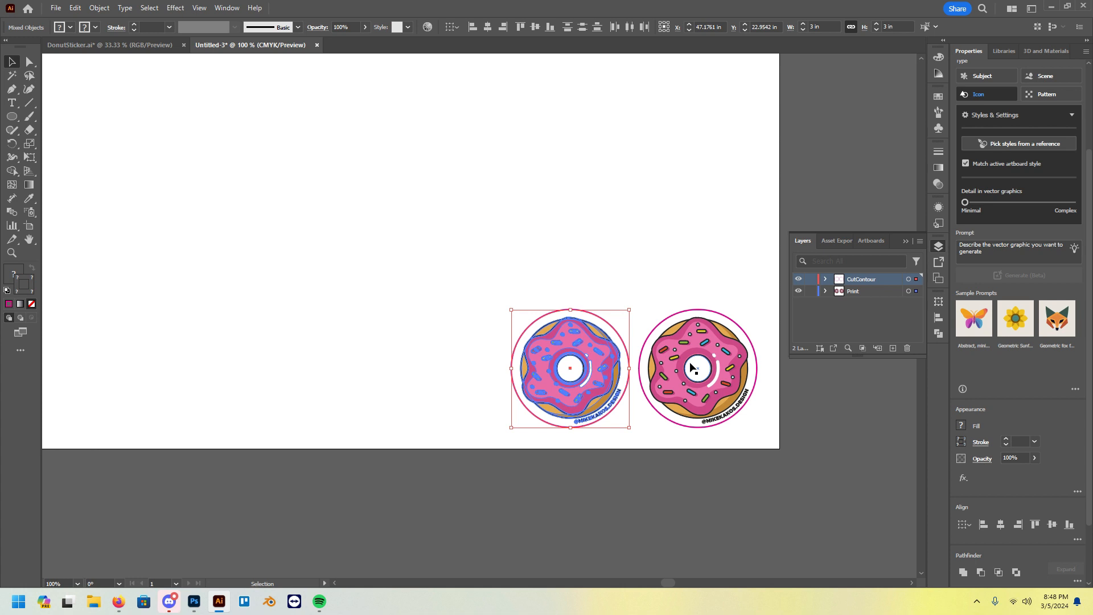
Repeat the copy transform until a row of 15 stickers runs along the artboard's lower edge, undoing any extra copy, and deselect
{"action": "key", "text": "a"}
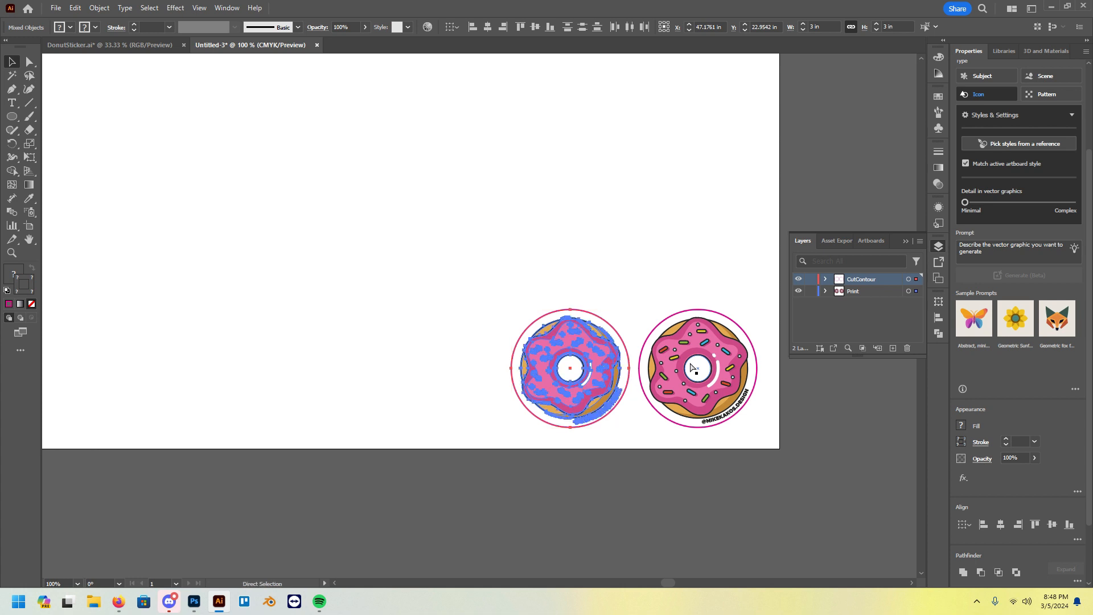
{"action": "key", "text": "ctrl+d"}
{"action": "scroll", "coordinate": [677, 377], "scroll_direction": "down", "scroll_amount": 2}
{"action": "scroll", "coordinate": [677, 377], "scroll_direction": "left", "scroll_amount": 6}
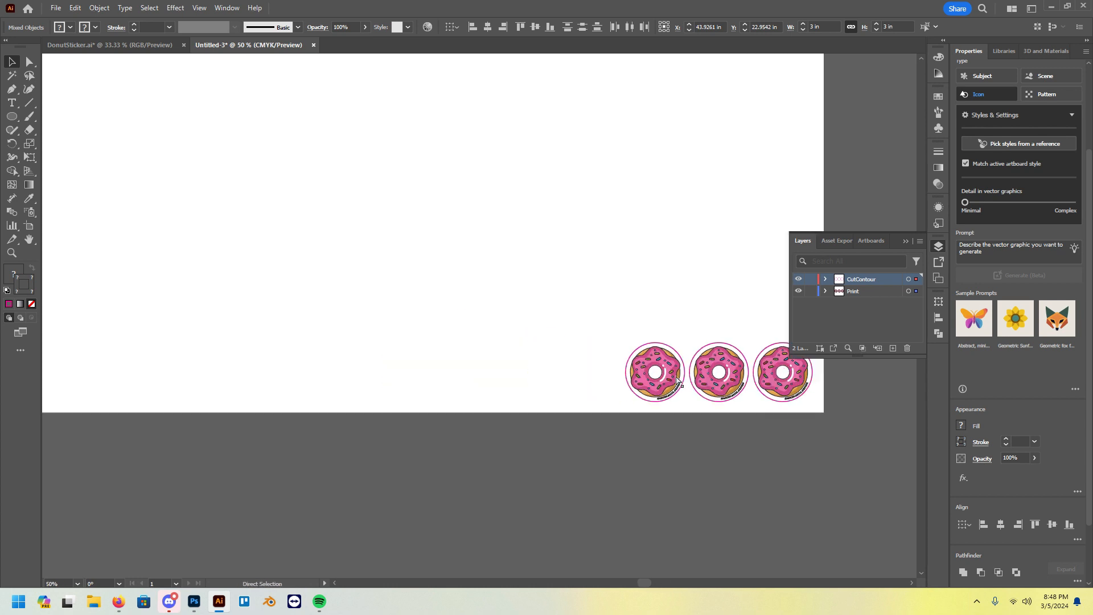
{"action": "key", "text": "ctrl+d"}
{"action": "scroll", "coordinate": [622, 368], "scroll_direction": "left", "scroll_amount": 3}
{"action": "scroll", "coordinate": [623, 368], "scroll_direction": "right", "scroll_amount": 6}
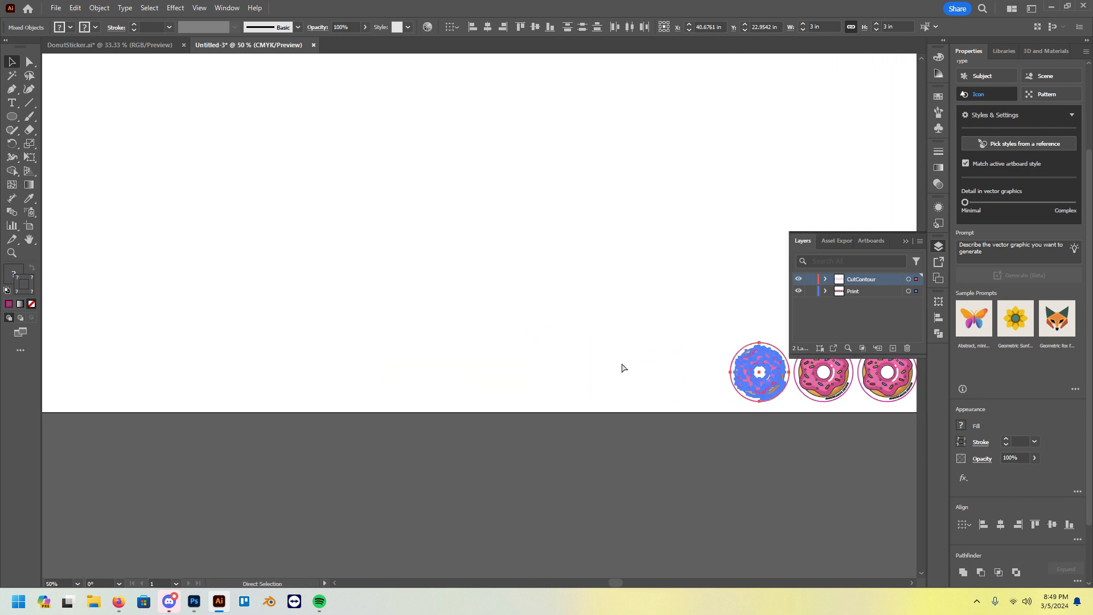
{"action": "key", "text": "ctrl+d"}
{"action": "key", "text": "ctrl+d"}
{"action": "key", "text": "ctrl+d"}
{"action": "scroll", "coordinate": [623, 368], "scroll_direction": "left", "scroll_amount": 3}
{"action": "key", "text": "ctrl+d"}
{"action": "key", "text": "ctrl+d"}
{"action": "key", "text": "ctrl+d"}
{"action": "key", "text": "ctrl+d"}
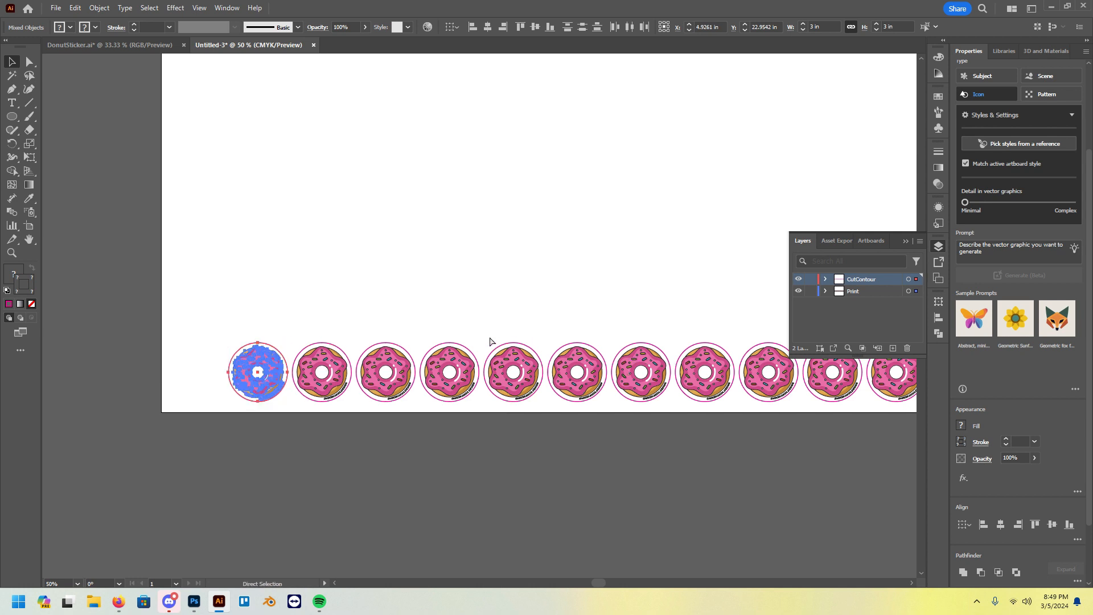
{"action": "key", "text": "ctrl+d"}
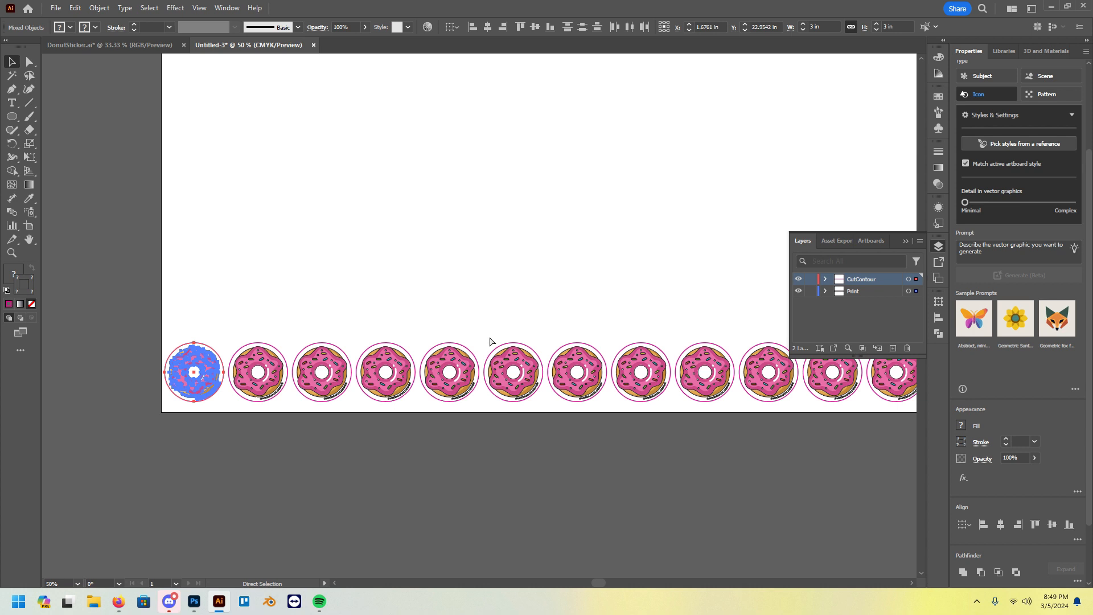
{"action": "key", "text": "ctrl+z"}
{"action": "scroll", "coordinate": [488, 336], "scroll_direction": "right", "scroll_amount": 4}
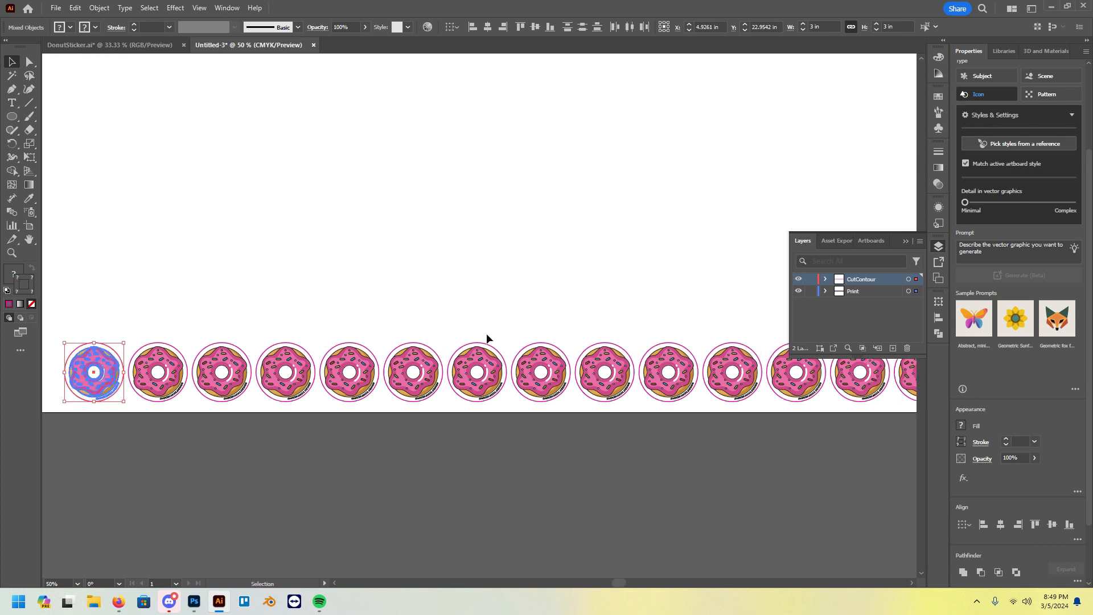
{"action": "scroll", "coordinate": [487, 334], "scroll_direction": "down", "scroll_amount": 1}
{"action": "left_click", "coordinate": [487, 336]}
{"action": "scroll", "coordinate": [512, 302], "scroll_direction": "right", "scroll_amount": 2}
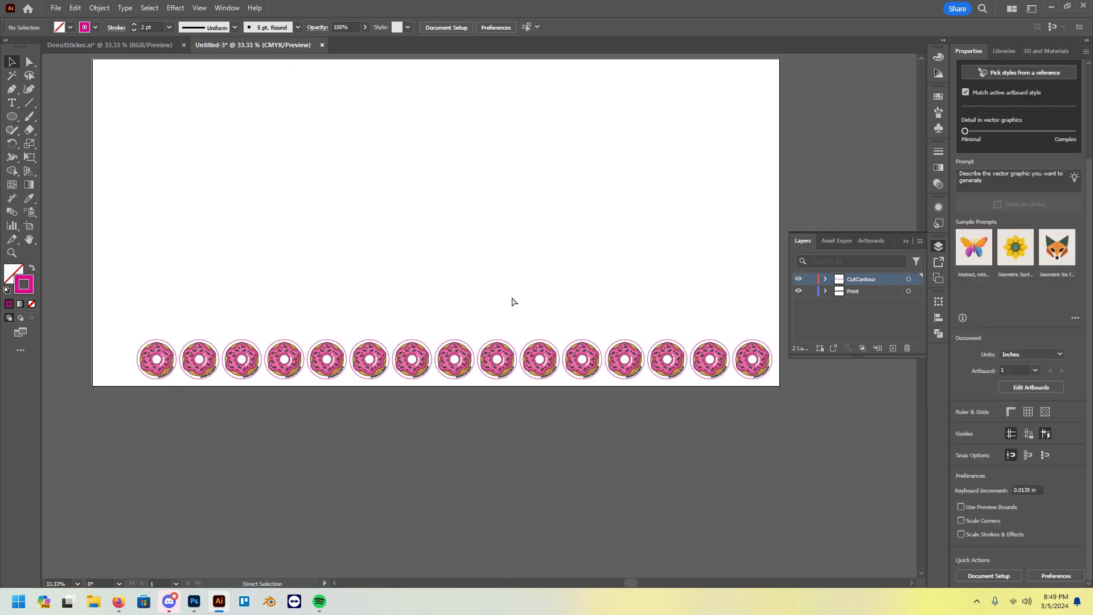
Select the whole row of stickers and copy it upward with the Move command, using 0 in horizontal and -3.25 in vertical
{"action": "scroll", "coordinate": [513, 301], "scroll_direction": "right", "scroll_amount": 1}
{"action": "left_click_drag", "start_coordinate": [113, 292], "coordinate": [497, 393]}
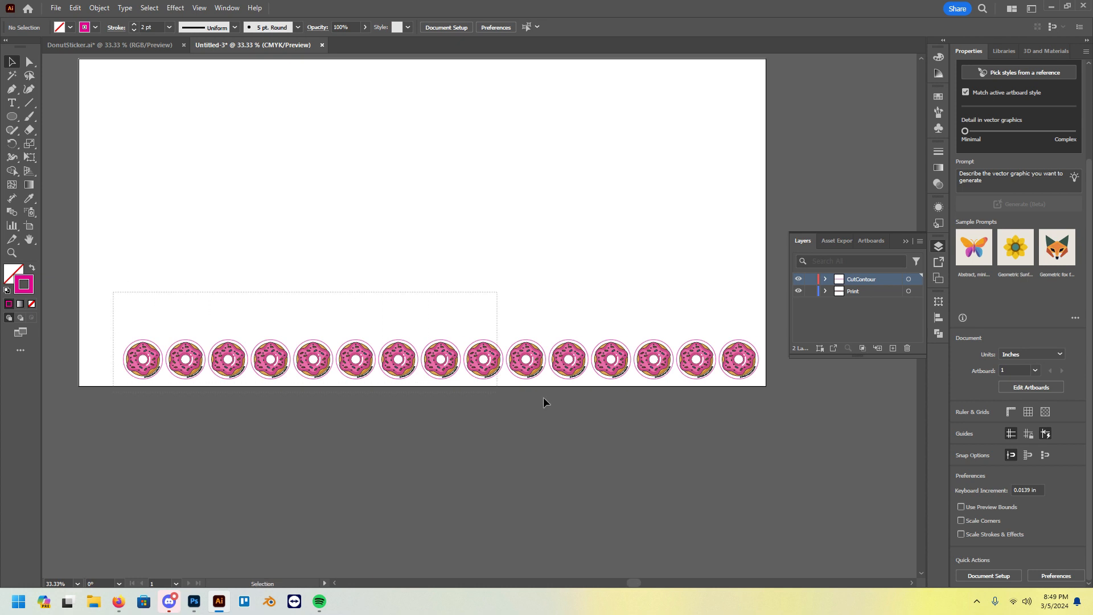
{"action": "left_click_drag", "start_coordinate": [761, 409], "coordinate": [769, 409]}
{"action": "scroll", "coordinate": [752, 356], "scroll_direction": "up", "scroll_amount": 5}
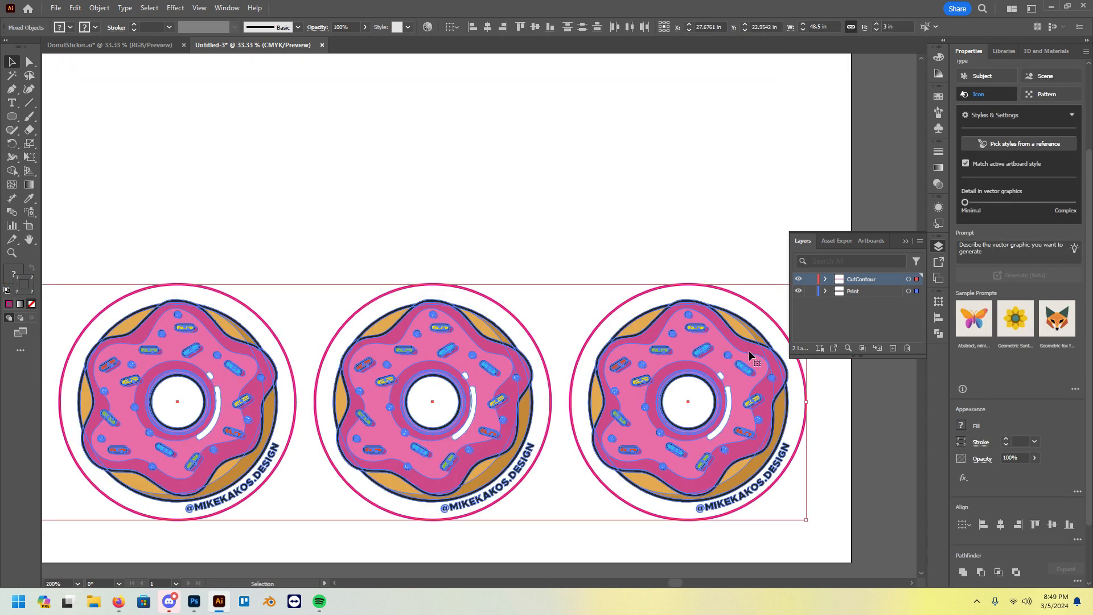
{"action": "right_click", "coordinate": [699, 336]}
{"action": "mouse_move", "coordinate": [642, 266]}
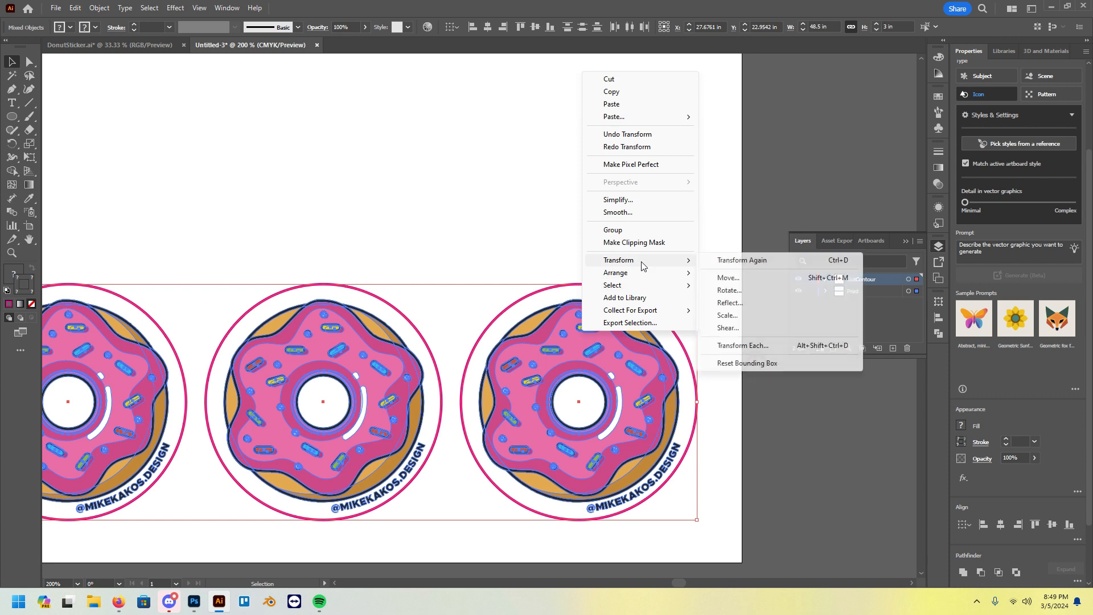
{"action": "left_click", "coordinate": [728, 278]}
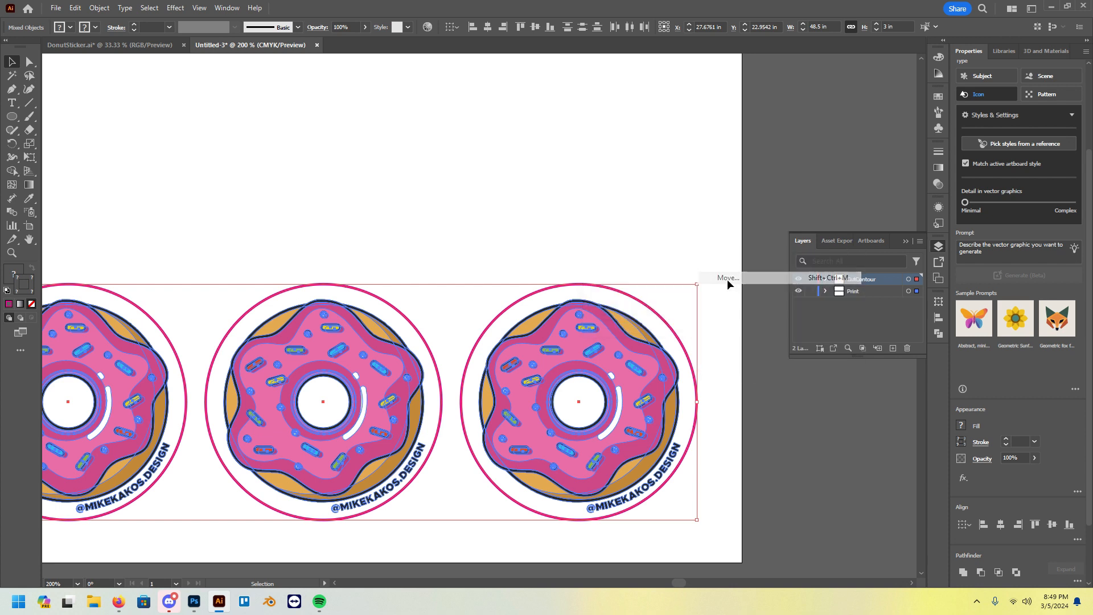
{"action": "key", "text": "Tab"}
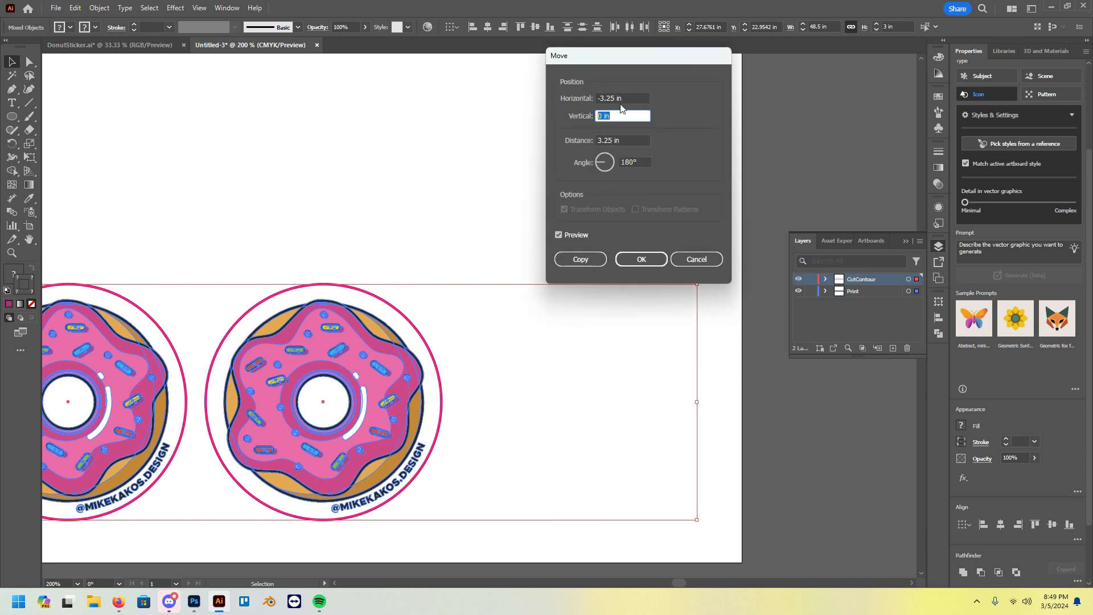
{"action": "left_click_drag", "start_coordinate": [626, 100], "coordinate": [598, 98]}
{"action": "type", "text": "0"}
{"action": "left_click", "coordinate": [614, 116]}
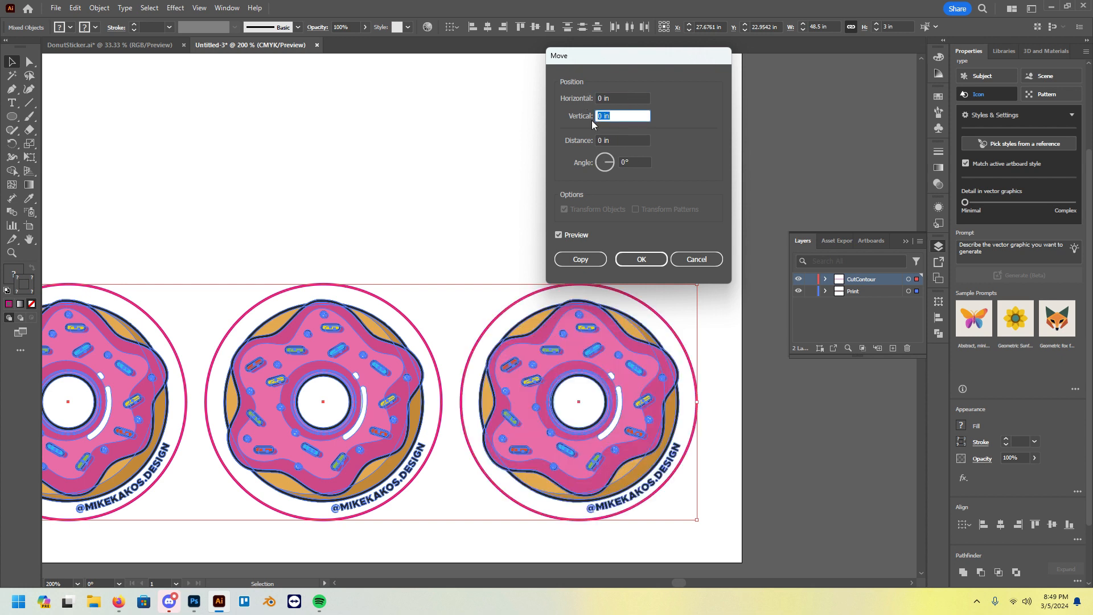
{"action": "key", "text": "Down"}
{"action": "key", "text": "Down"}
{"action": "key", "text": "Down"}
{"action": "key", "text": "Down"}
{"action": "key", "text": "Down"}
{"action": "key", "text": "Down"}
{"action": "key", "text": "Down"}
{"action": "key", "text": "Down"}
{"action": "key", "text": "Down"}
{"action": "key", "text": "Down"}
{"action": "key", "text": "Down"}
{"action": "key", "text": "Down"}
{"action": "key", "text": "Down"}
{"action": "key", "text": "Down"}
{"action": "key", "text": "Down"}
{"action": "key", "text": "Down"}
{"action": "key", "text": "Down"}
{"action": "key", "text": "Down"}
{"action": "key", "text": "Down"}
{"action": "key", "text": "Down"}
{"action": "key", "text": "Down"}
{"action": "key", "text": "Down"}
{"action": "key", "text": "Down"}
{"action": "key", "text": "Down"}
{"action": "key", "text": "Down"}
{"action": "key", "text": "Down"}
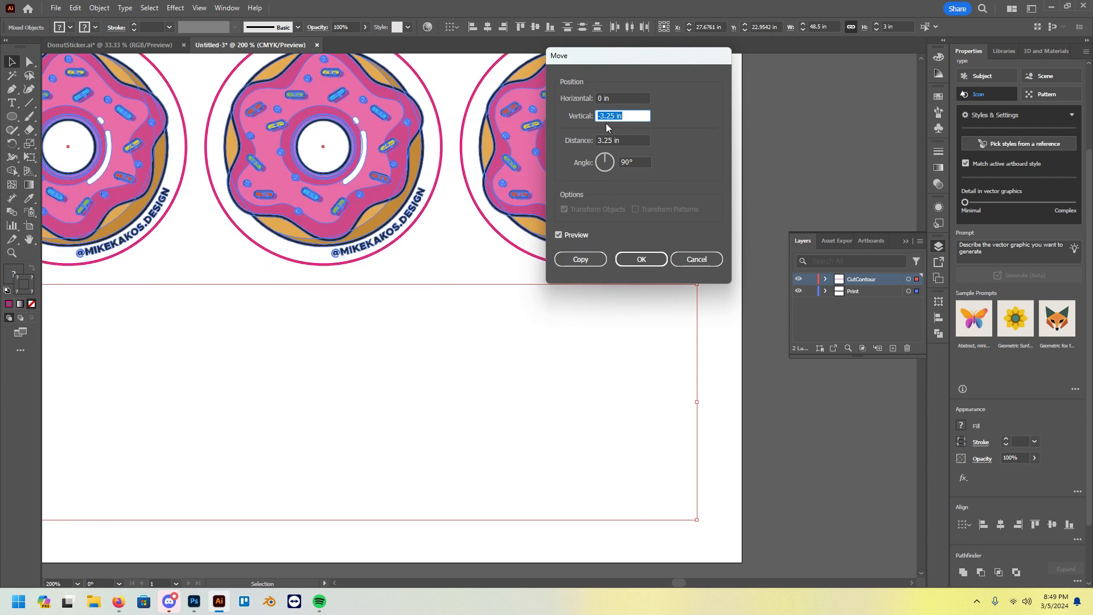
{"action": "left_click", "coordinate": [581, 259]}
Repeat the row copy until seven rows of stickers fill the artboard's height, and deselect
{"action": "key", "text": "ctrl+minus"}
{"action": "key", "text": "ctrl+minus"}
{"action": "key", "text": "ctrl+minus"}
{"action": "key", "text": "ctrl+minus"}
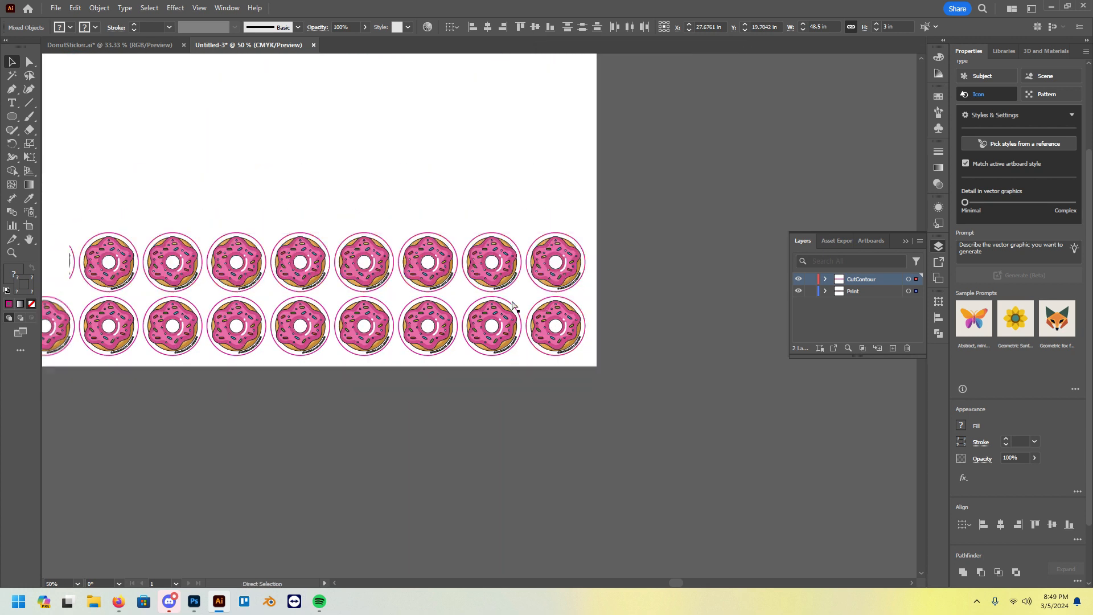
{"action": "key", "text": "ctrl+minus"}
{"action": "key", "text": "ctrl+minus"}
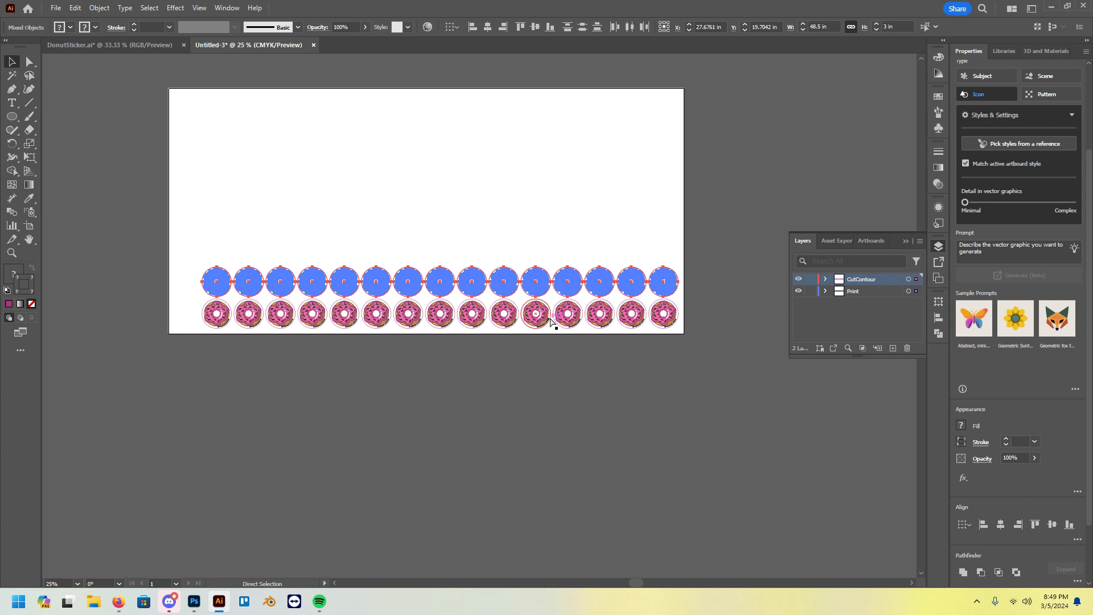
{"action": "key", "text": "ctrl+d"}
{"action": "key", "text": "v"}
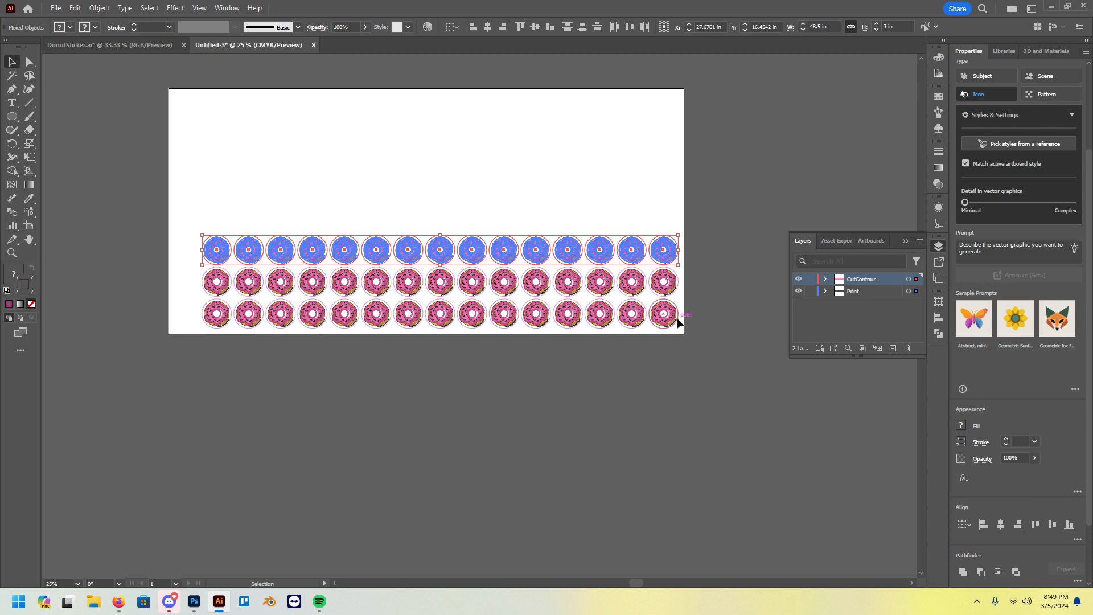
{"action": "key", "text": "ctrl+d"}
{"action": "key", "text": "ctrl+d"}
{"action": "key", "text": "ctrl+d"}
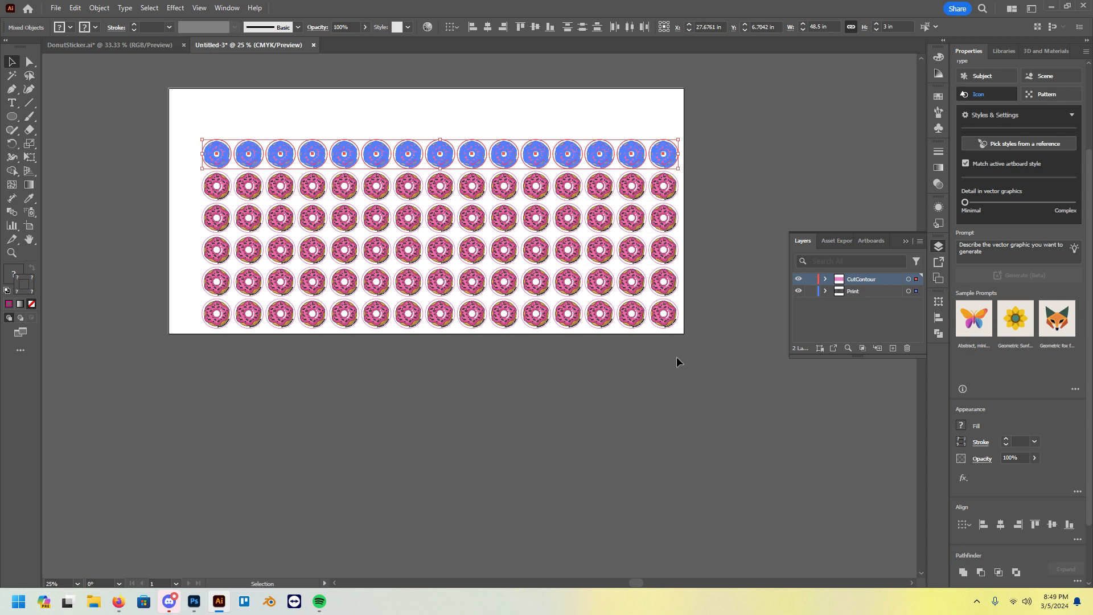
{"action": "key", "text": "ctrl+d"}
{"action": "left_click", "coordinate": [669, 357]}
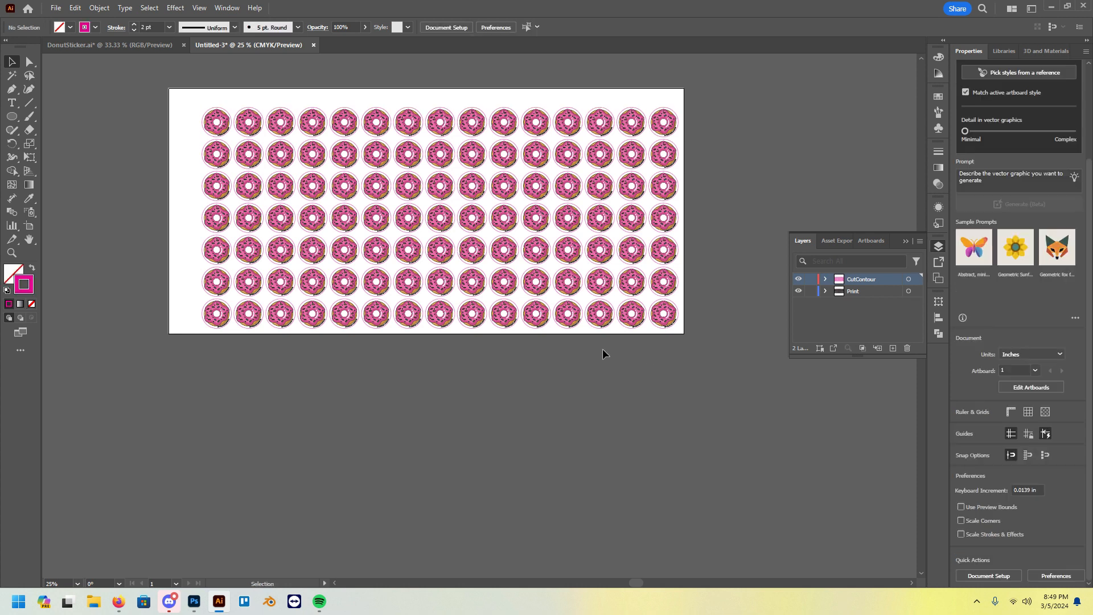
Examine the full sheet of stickers and its spacing on the artboard with the layer list collapsed
{"action": "scroll", "coordinate": [528, 255], "scroll_direction": "up", "scroll_amount": 1}
{"action": "scroll", "coordinate": [412, 203], "scroll_direction": "up", "scroll_amount": 1}
{"action": "scroll", "coordinate": [488, 266], "scroll_direction": "up", "scroll_amount": 4}
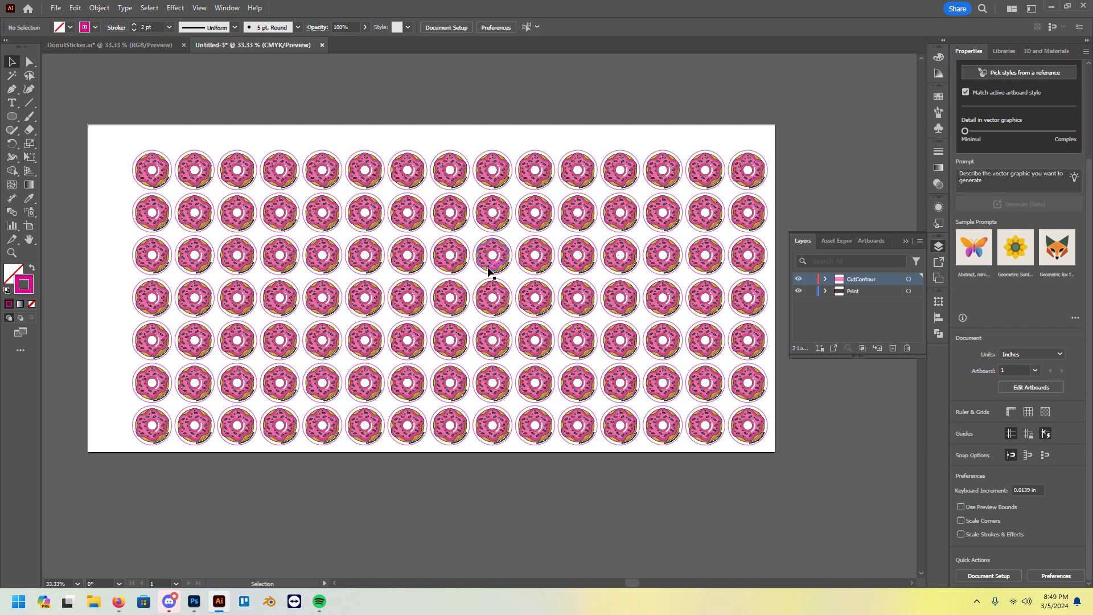
{"action": "scroll", "coordinate": [483, 287], "scroll_direction": "right", "scroll_amount": 1}
{"action": "scroll", "coordinate": [483, 287], "scroll_direction": "left", "scroll_amount": 1}
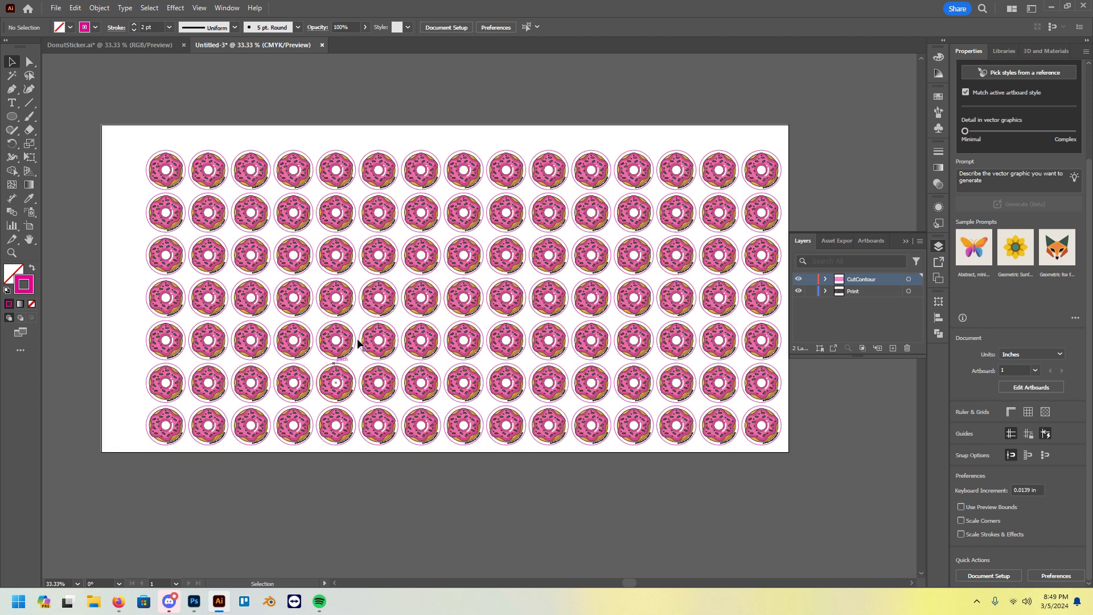
{"action": "left_click", "coordinate": [906, 241]}
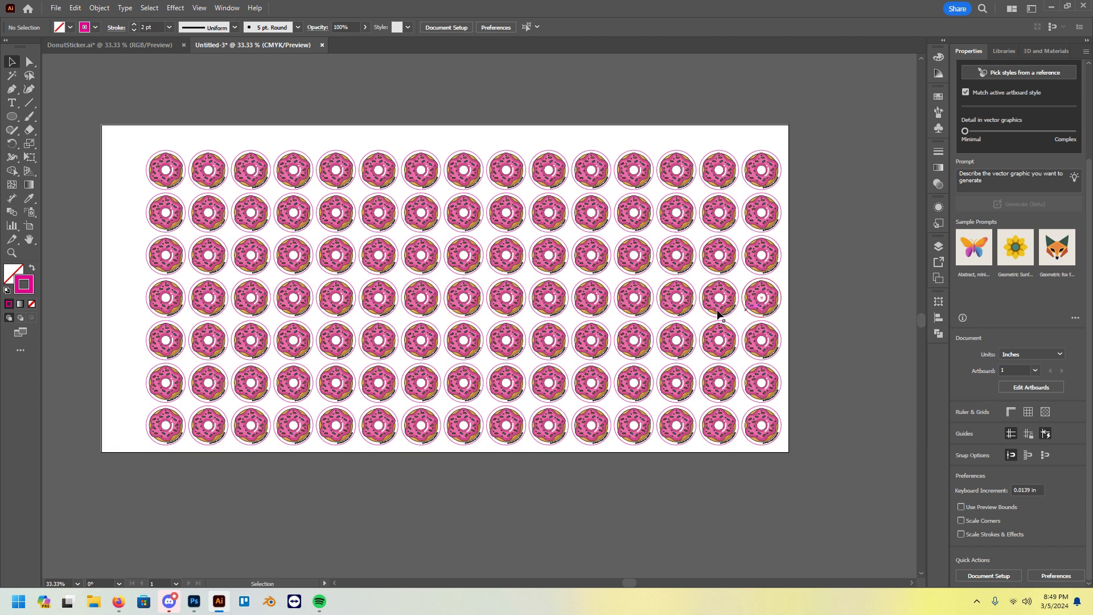
{"action": "scroll", "coordinate": [752, 307], "scroll_direction": "left", "scroll_amount": 1}
{"action": "scroll", "coordinate": [389, 307], "scroll_direction": "right", "scroll_amount": 1}
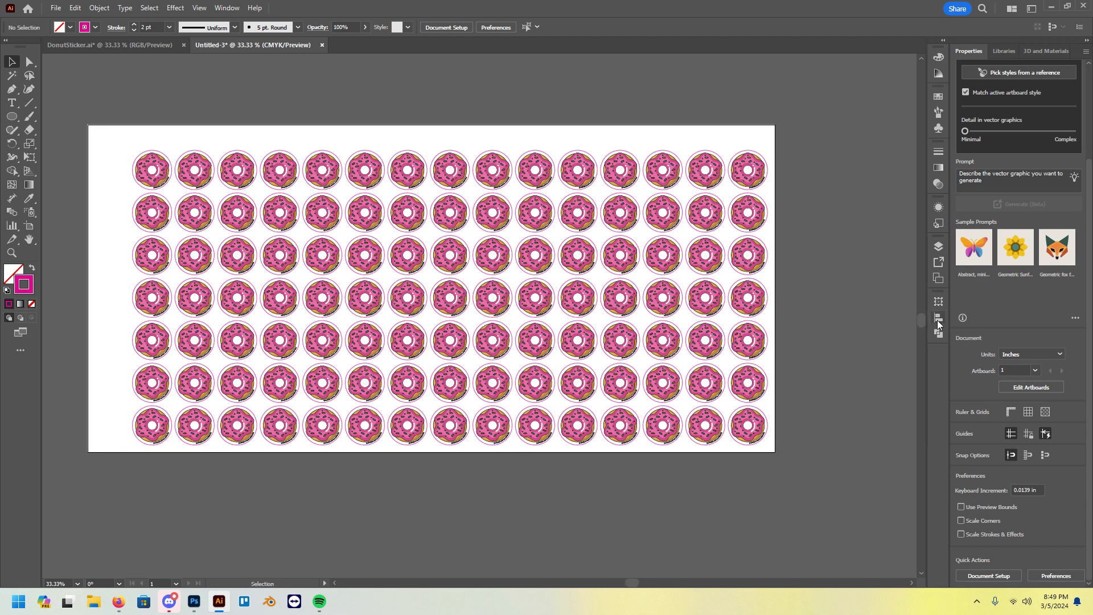
Show the layer list again and hide the Print layer so only the cut lines display
{"action": "left_click", "coordinate": [938, 246]}
{"action": "left_click", "coordinate": [799, 291]}
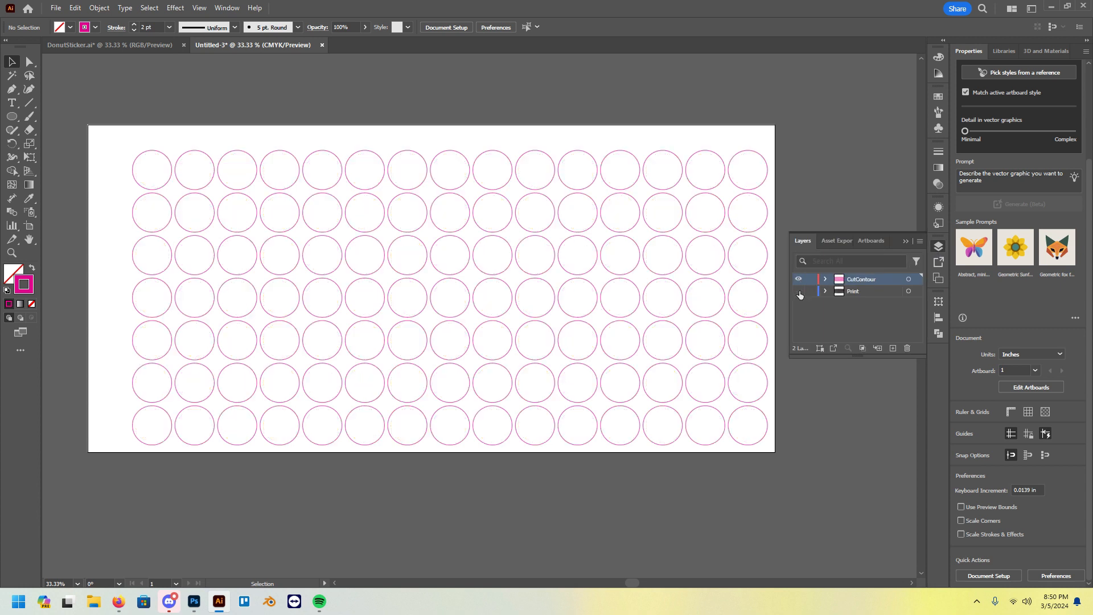
Show the Print layer again and toggle the CutContour layer's visibility off and back on
{"action": "left_click", "coordinate": [799, 291]}
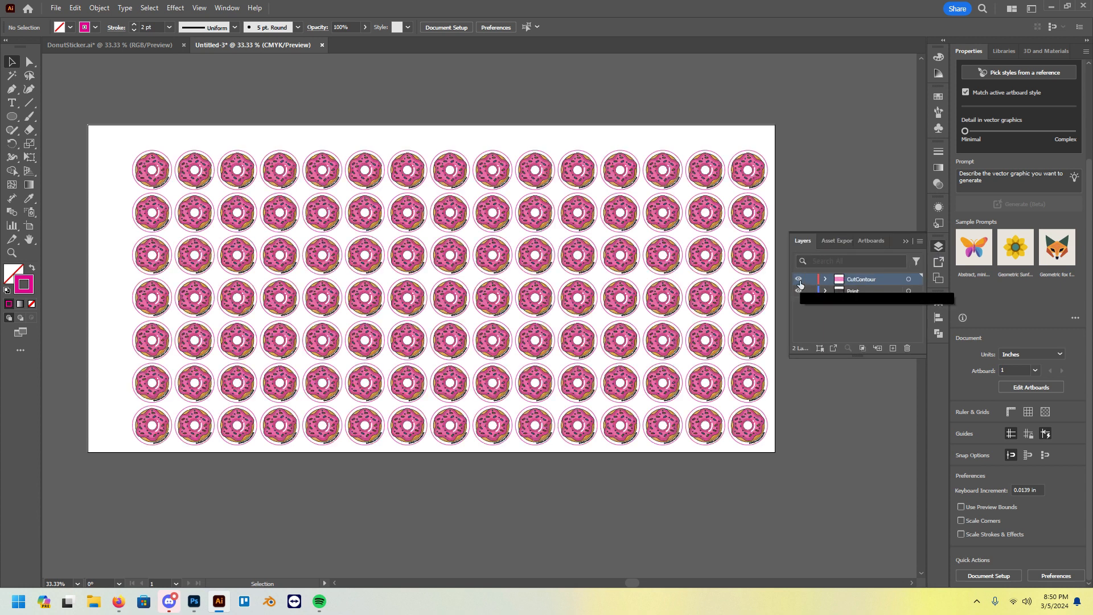
{"action": "left_click", "coordinate": [799, 279]}
{"action": "left_click", "coordinate": [799, 279]}
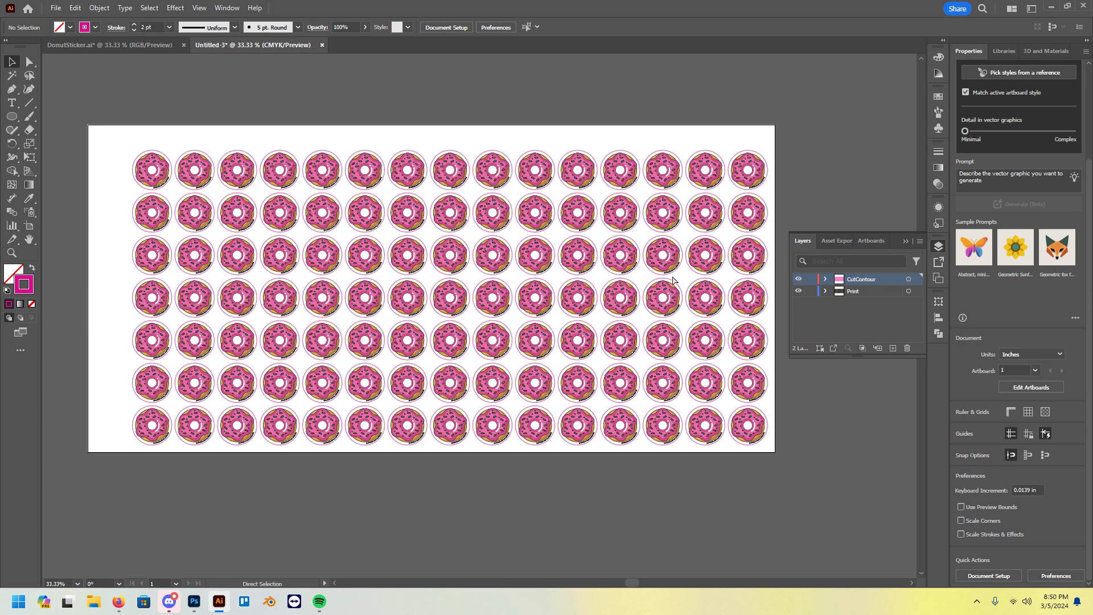
Draw a rectangle about 49.7 in wide and 23.57 in high around all the stickers with the Rectangle tool, and deselect it
{"action": "scroll", "coordinate": [398, 285], "scroll_direction": "right", "scroll_amount": 1}
{"action": "left_click_drag", "start_coordinate": [16, 121], "coordinate": [34, 113]}
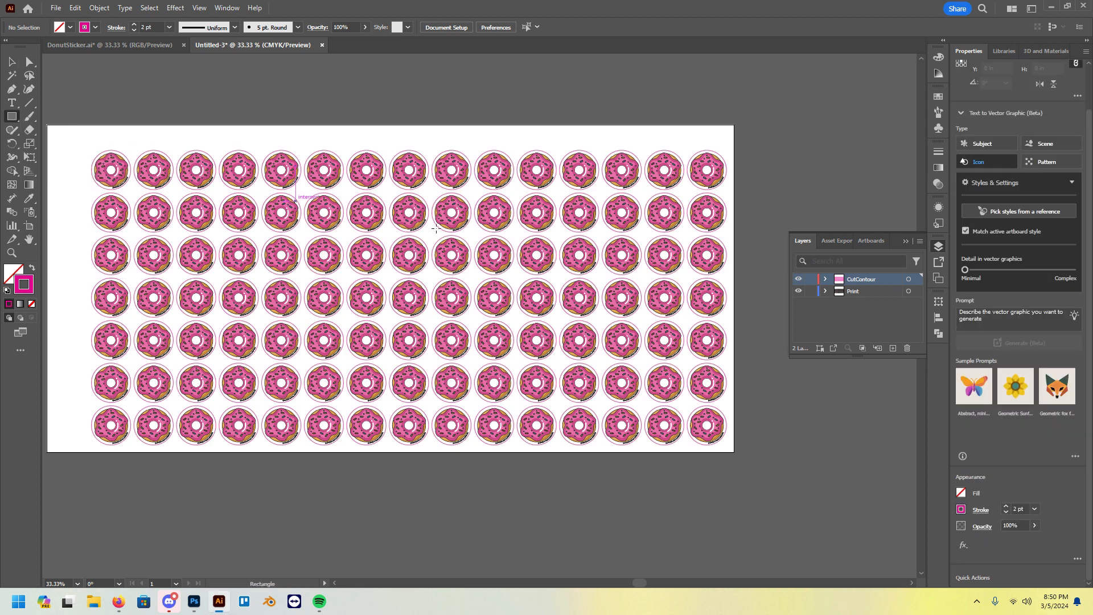
{"action": "scroll", "coordinate": [399, 285], "scroll_direction": "left", "scroll_amount": 1}
{"action": "left_click", "coordinate": [906, 241]}
{"action": "scroll", "coordinate": [778, 310], "scroll_direction": "left", "scroll_amount": 1}
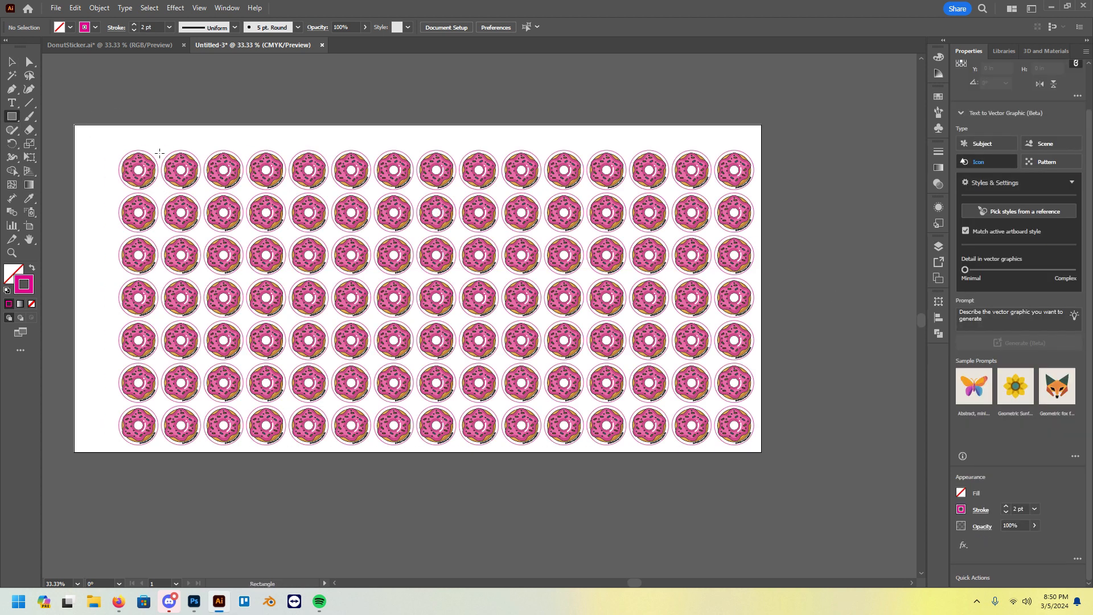
{"action": "left_click_drag", "start_coordinate": [108, 140], "coordinate": [759, 449]}
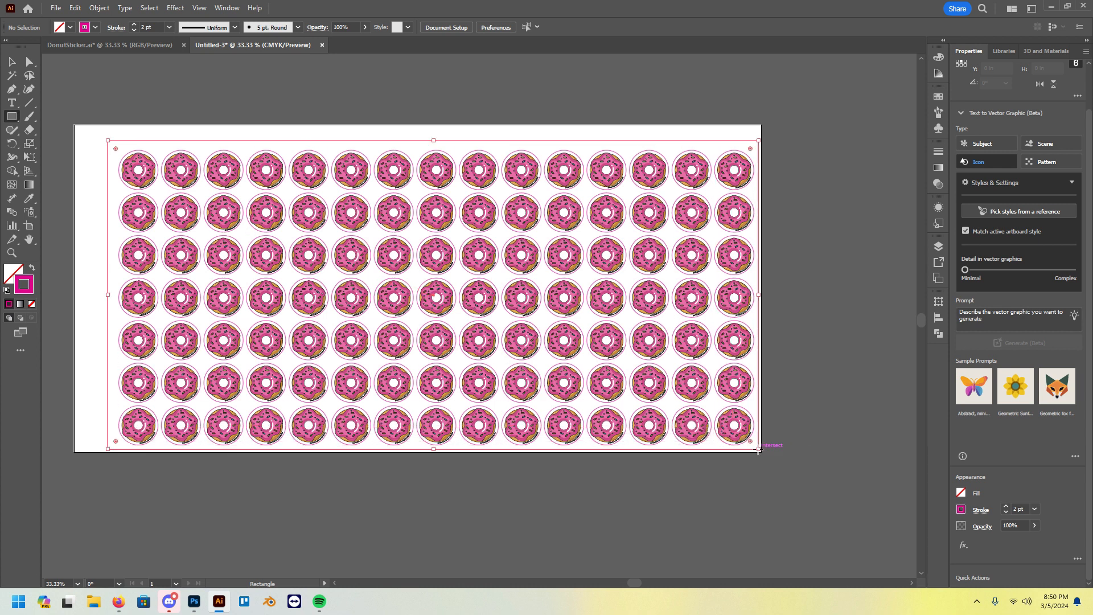
{"action": "left_click", "coordinate": [12, 62]}
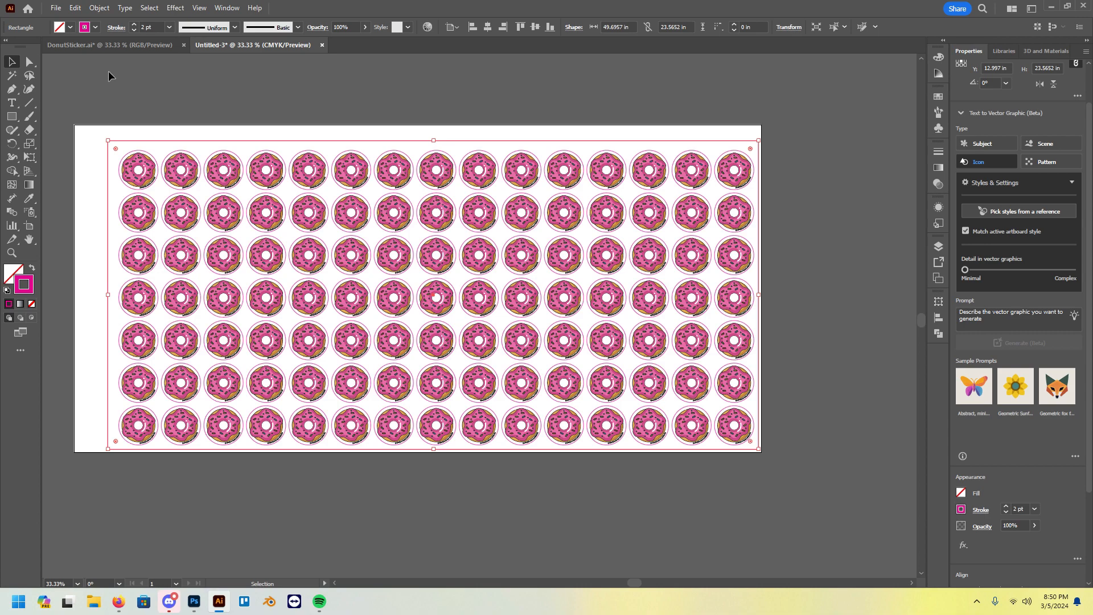
{"action": "left_click", "coordinate": [112, 76]}
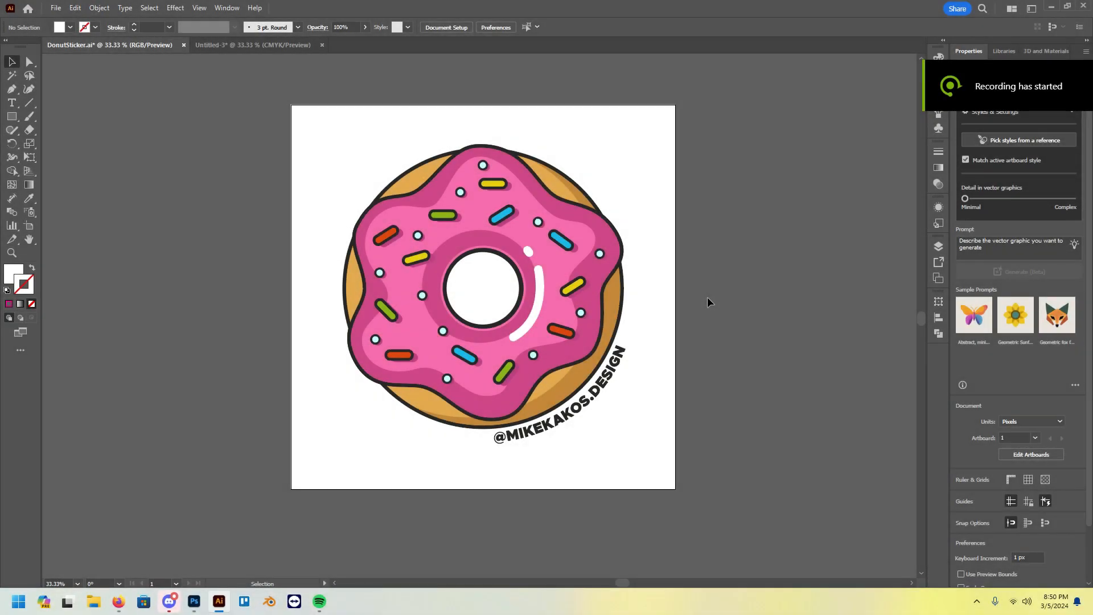
Examine the donut artwork in DonutSticker.ai and the curved text that extends beyond its round edge
{"action": "left_click_drag", "start_coordinate": [322, 106], "coordinate": [702, 466]}
{"action": "left_click", "coordinate": [711, 358]}
{"action": "left_click", "coordinate": [622, 355]}
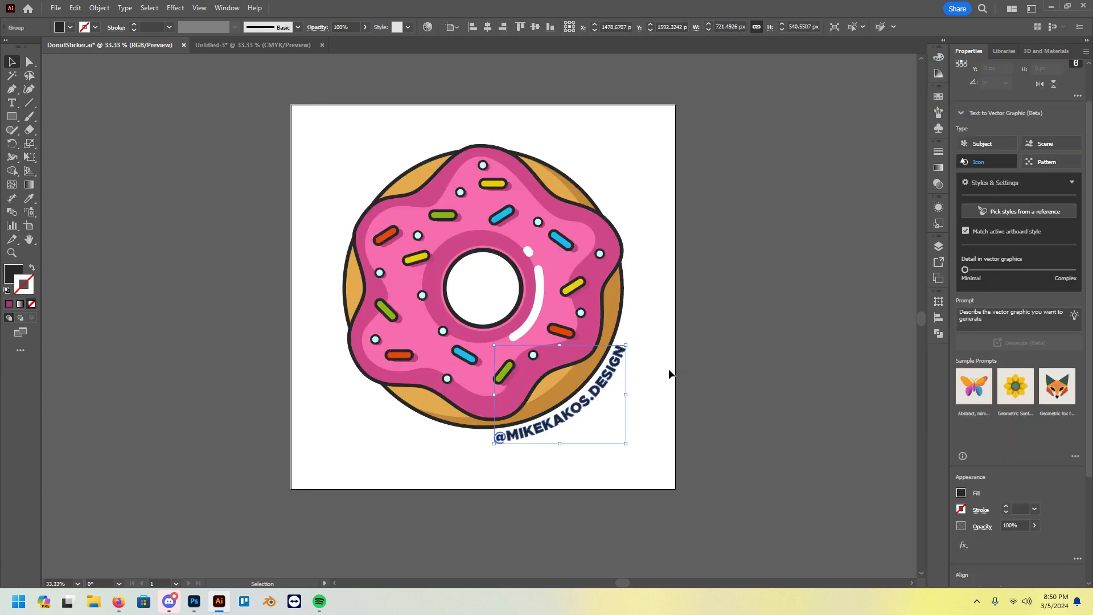
{"action": "left_click", "coordinate": [723, 362]}
{"action": "scroll", "coordinate": [572, 297], "scroll_direction": "up", "scroll_amount": 1}
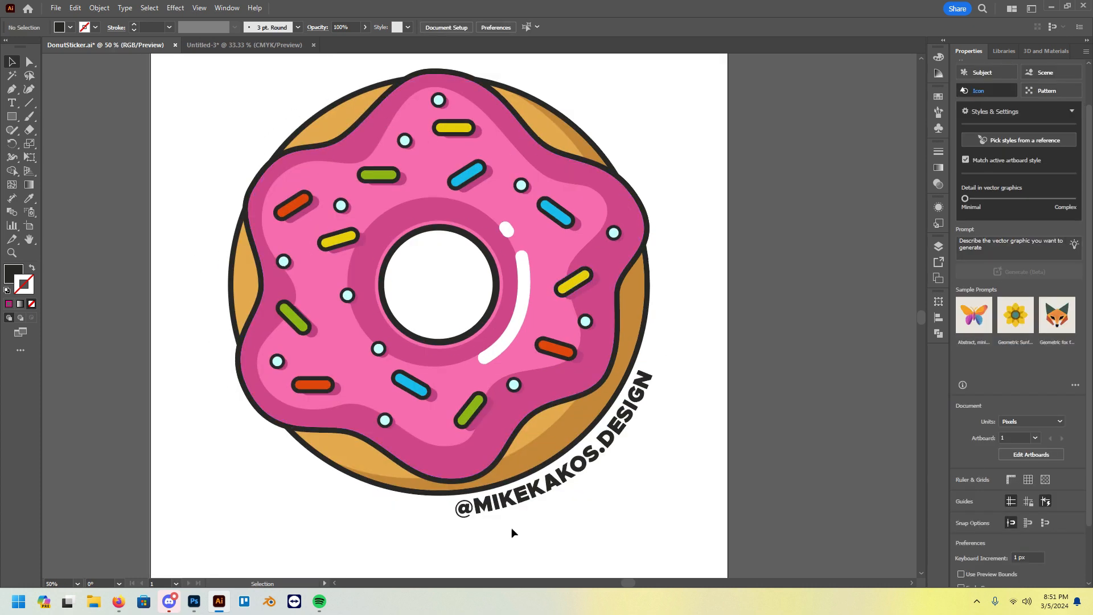
{"action": "scroll", "coordinate": [680, 319], "scroll_direction": "down", "scroll_amount": 1}
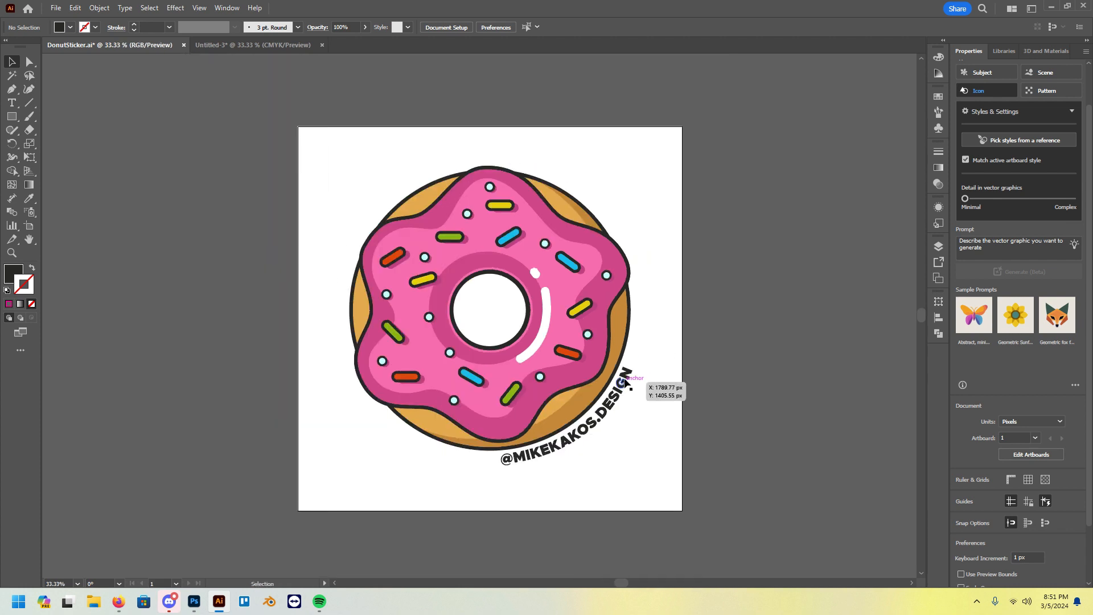
{"action": "scroll", "coordinate": [661, 343], "scroll_direction": "down", "scroll_amount": 1}
{"action": "scroll", "coordinate": [647, 317], "scroll_direction": "up", "scroll_amount": 1}
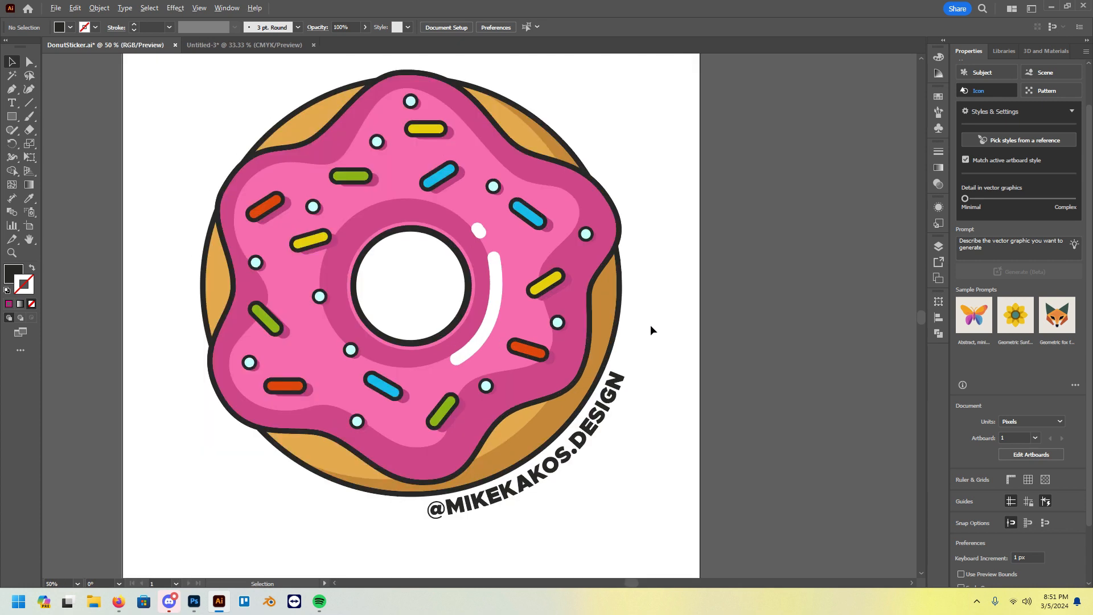
{"action": "scroll", "coordinate": [651, 324], "scroll_direction": "down", "scroll_amount": 1}
{"action": "scroll", "coordinate": [648, 329], "scroll_direction": "right", "scroll_amount": 1}
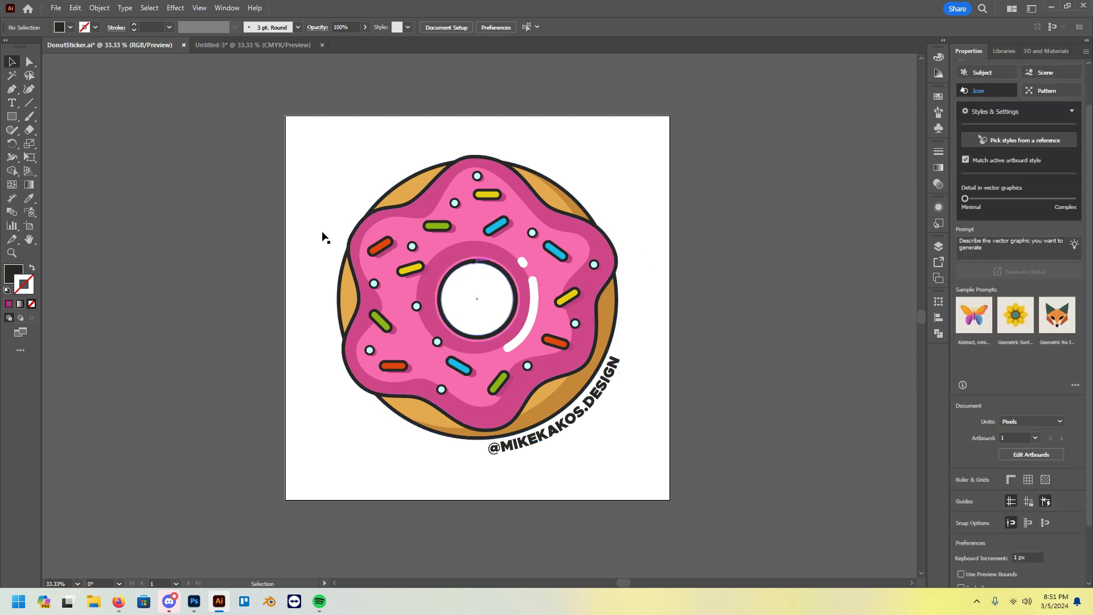
Select the whole donut with its curved text and unite it into one silhouette with Pathfinder
{"action": "left_click_drag", "start_coordinate": [319, 132], "coordinate": [671, 474]}
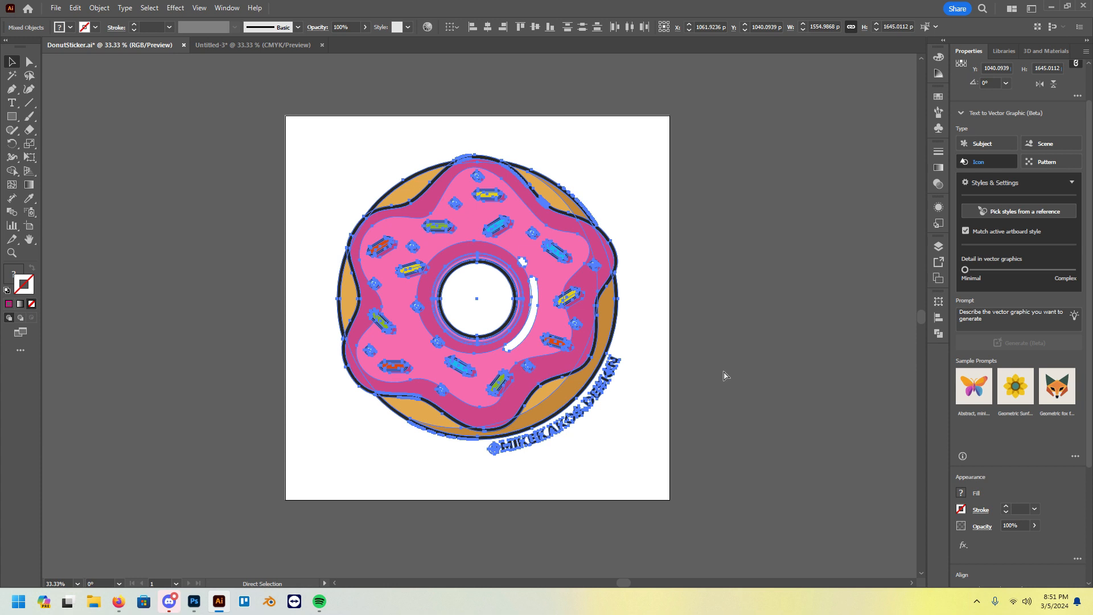
{"action": "key", "text": "v"}
{"action": "key", "text": "a"}
{"action": "key", "text": "v"}
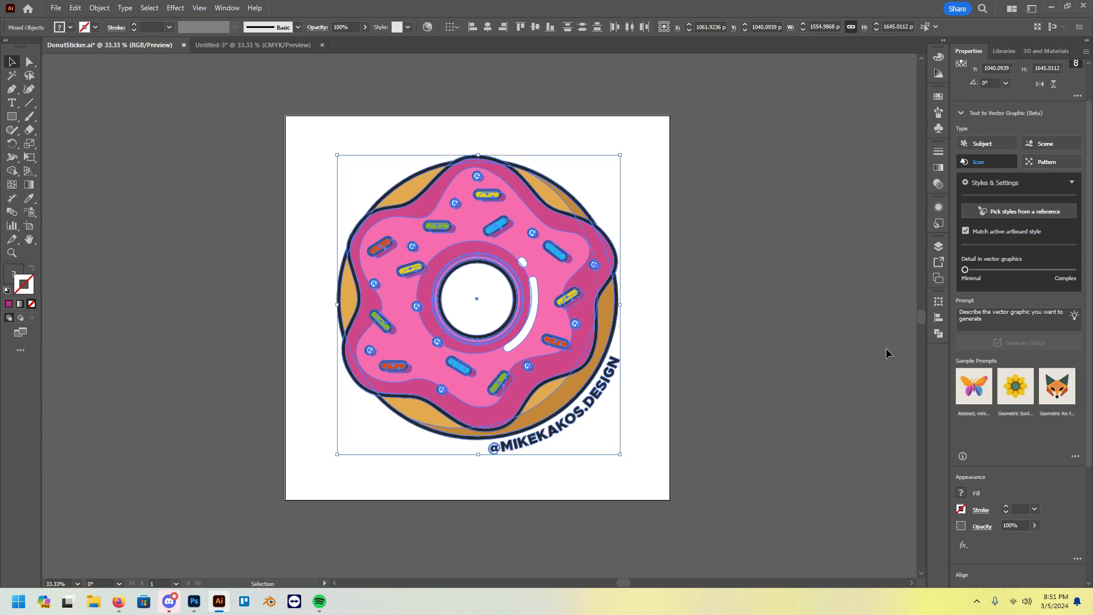
{"action": "left_click", "coordinate": [938, 335]}
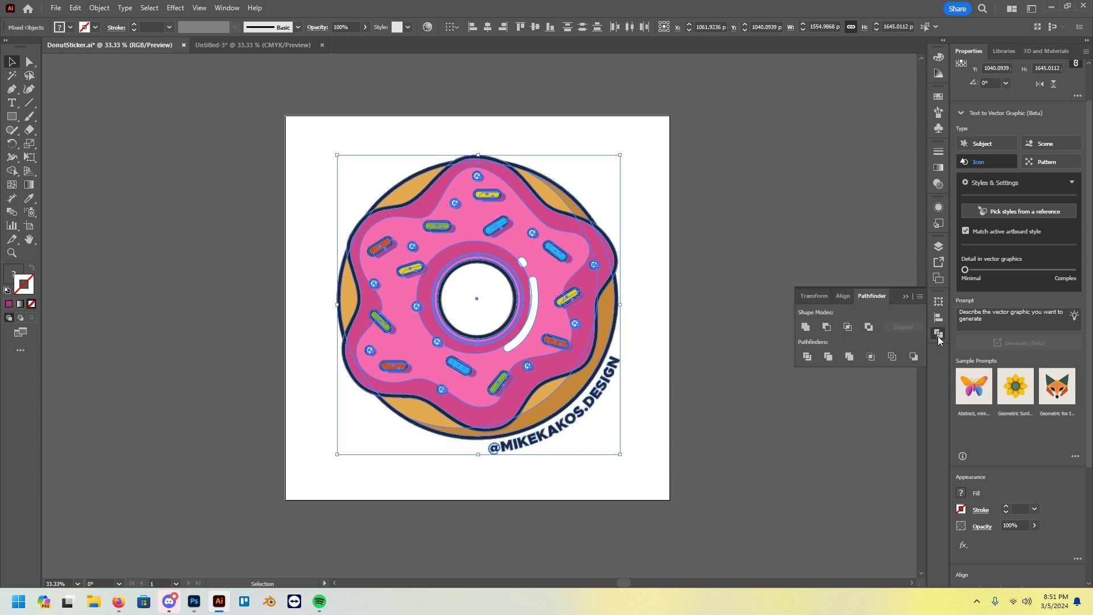
{"action": "left_click", "coordinate": [806, 328]}
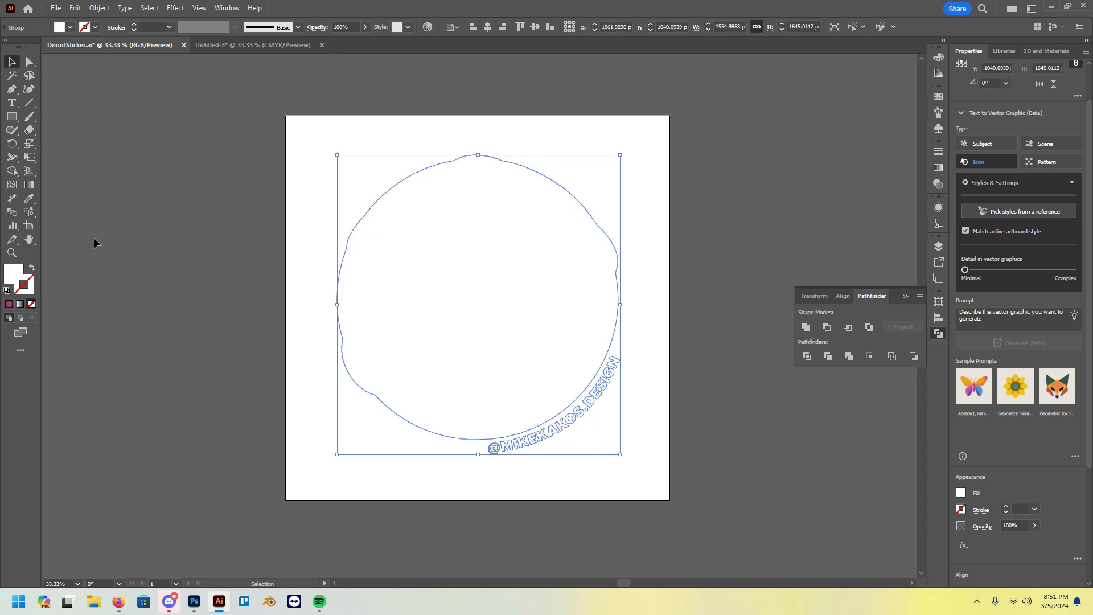
Fill the united silhouette with the artwork's dark outline colour using the Eyedropper
{"action": "key", "text": "ctrl+z"}
{"action": "key", "text": "i"}
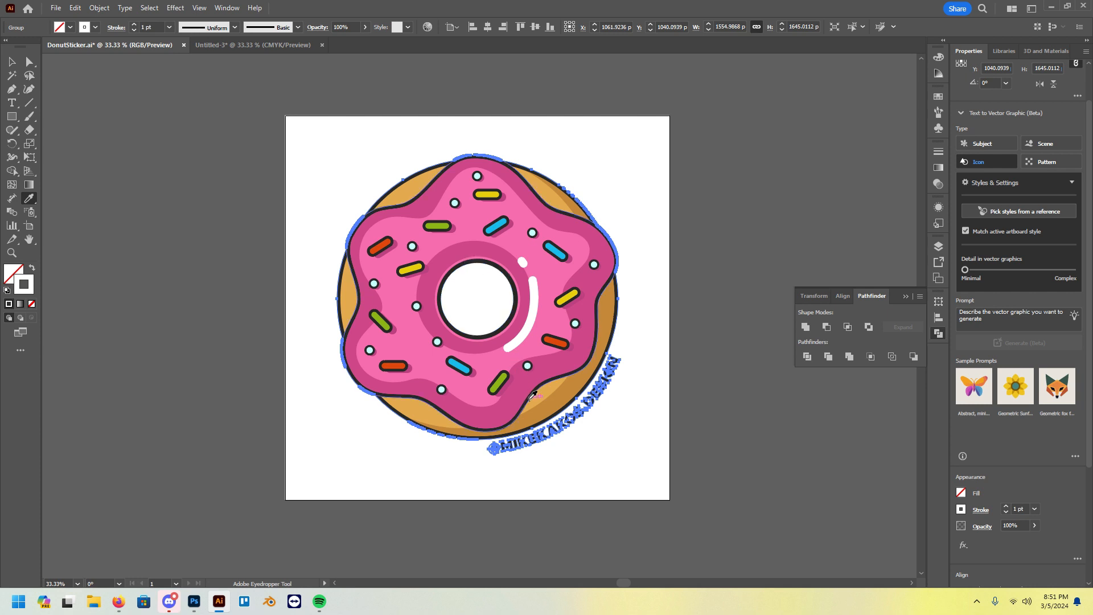
{"action": "left_click", "coordinate": [532, 394]}
{"action": "left_click", "coordinate": [12, 62]}
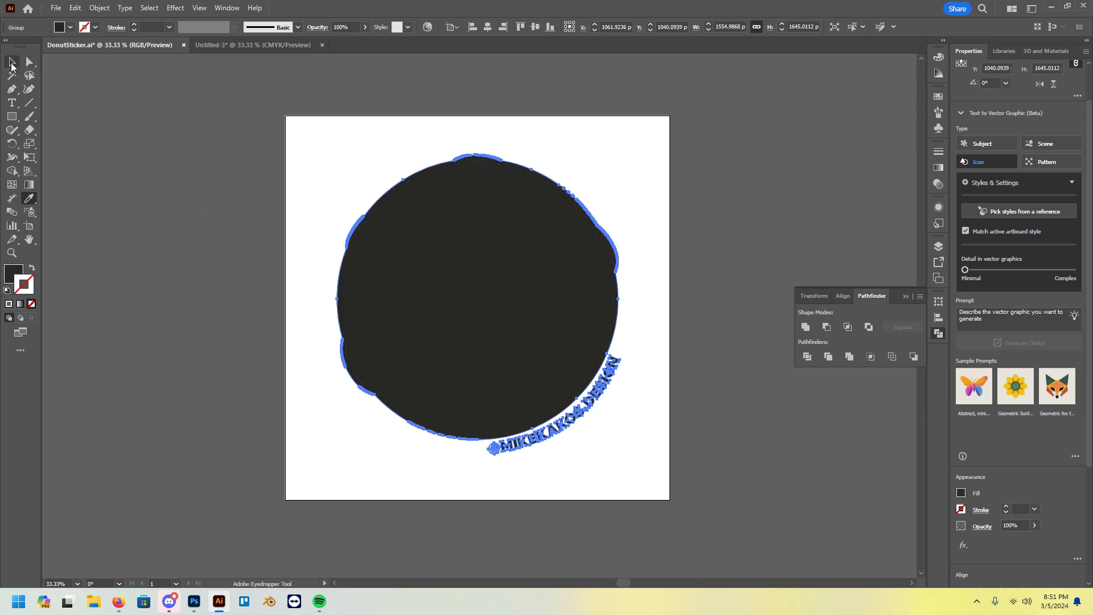
Offset the silhouette's path outward by 25 px with round joins
{"action": "left_click", "coordinate": [99, 7]}
{"action": "mouse_move", "coordinate": [159, 298]}
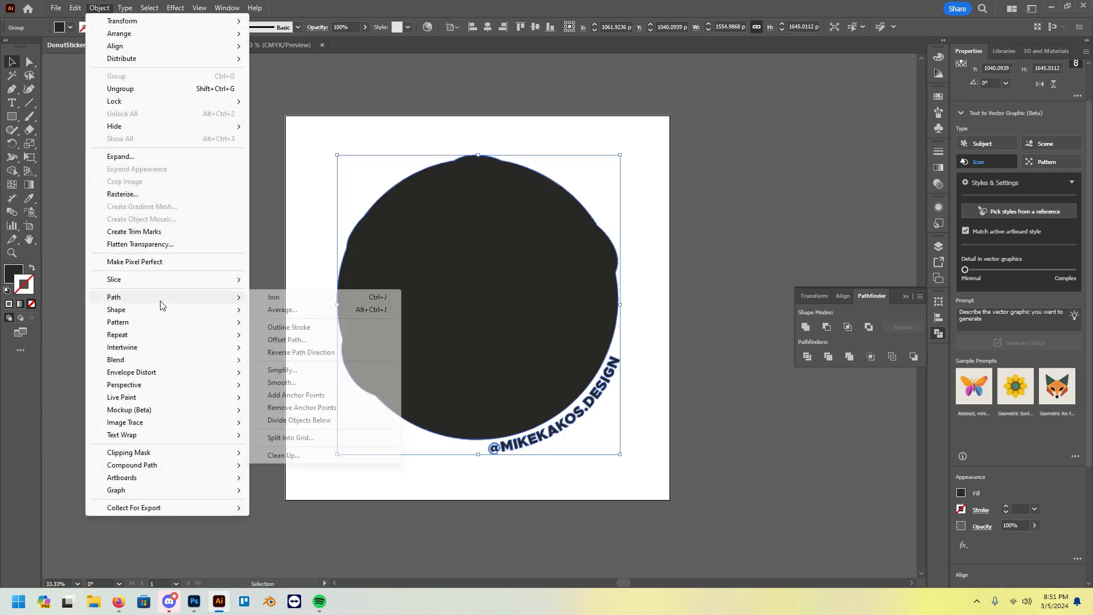
{"action": "left_click", "coordinate": [303, 340]}
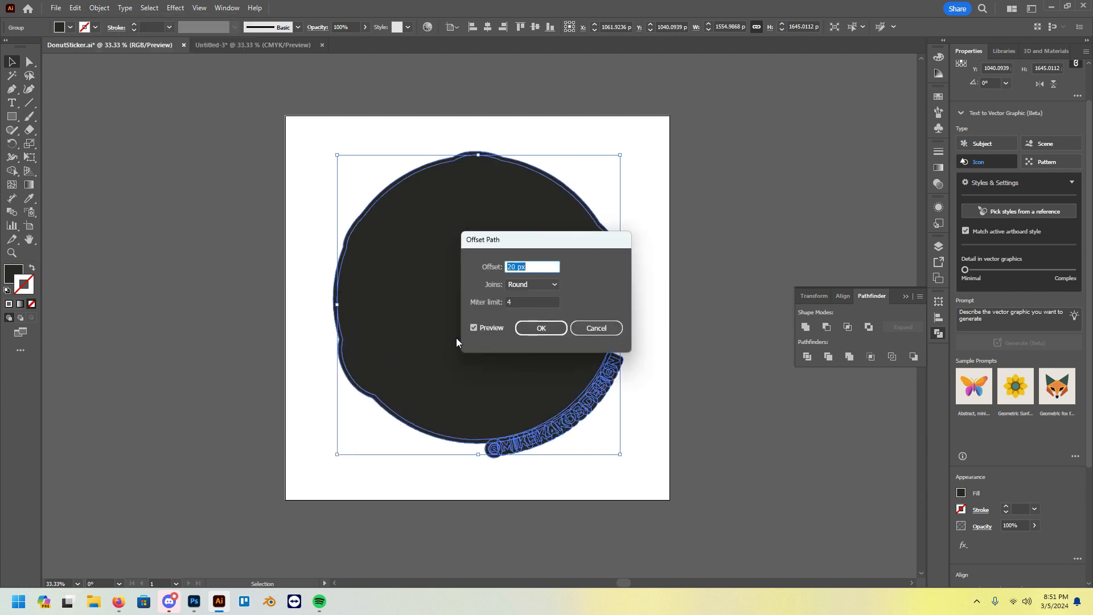
{"action": "key", "text": "Up"}
{"action": "key", "text": "Up"}
{"action": "key", "text": "Up"}
{"action": "key", "text": "Up"}
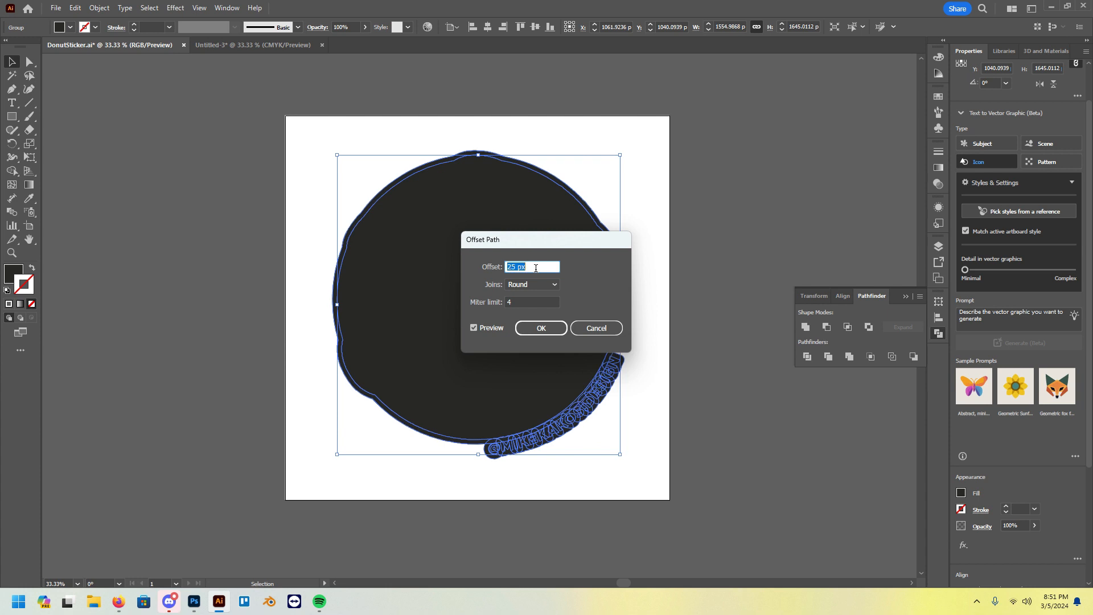
{"action": "left_click", "coordinate": [542, 331]}
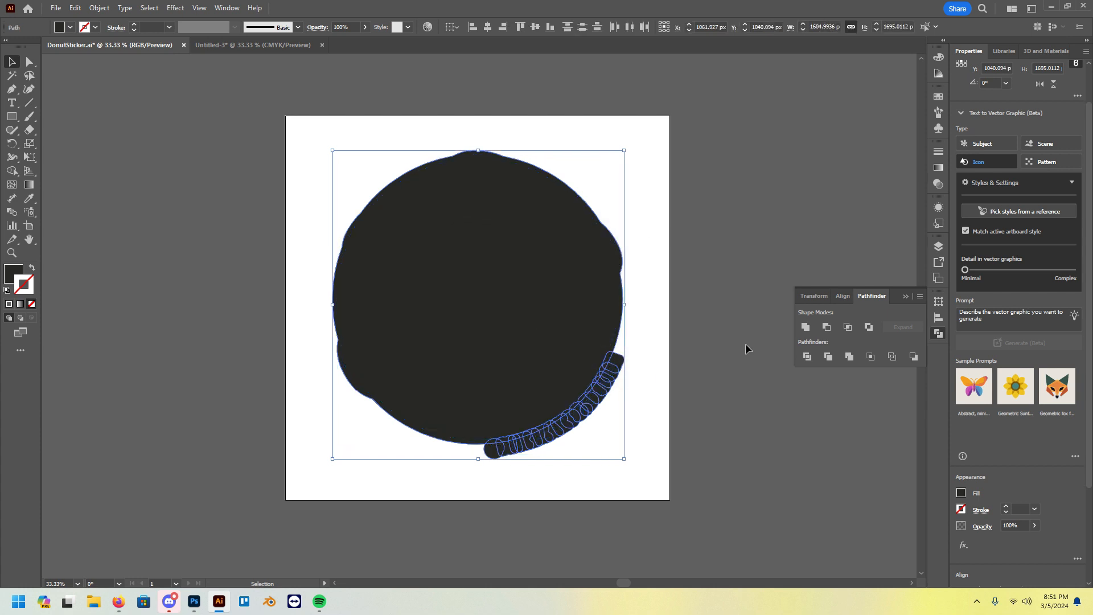
Unite the offset shapes into one and swap its fill and stroke to leave only an outline
{"action": "left_click", "coordinate": [806, 327]}
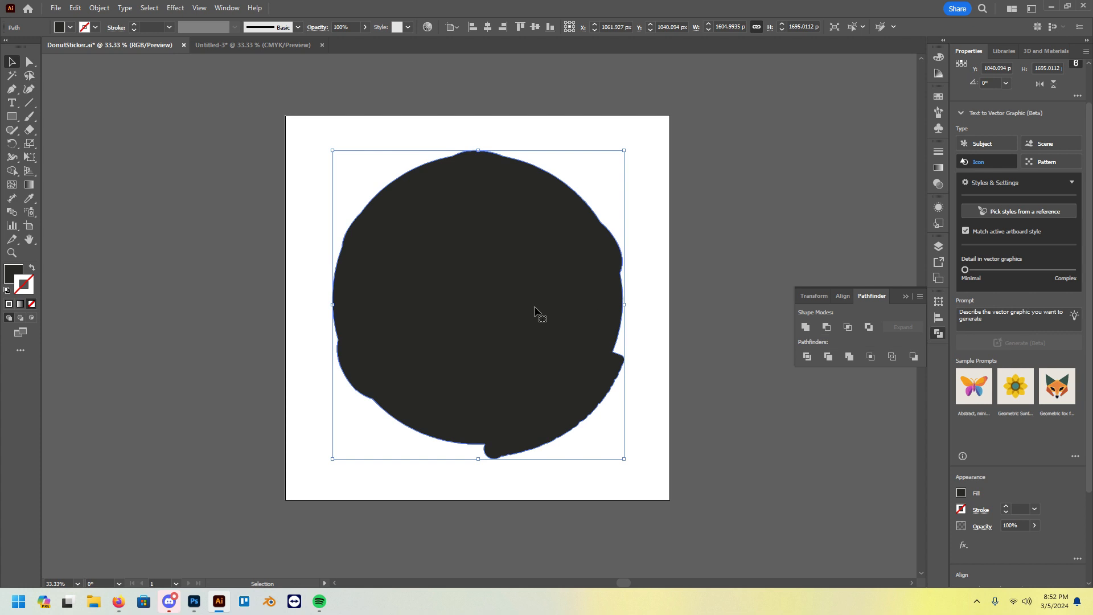
{"action": "scroll", "coordinate": [524, 307], "scroll_direction": "down", "scroll_amount": 1}
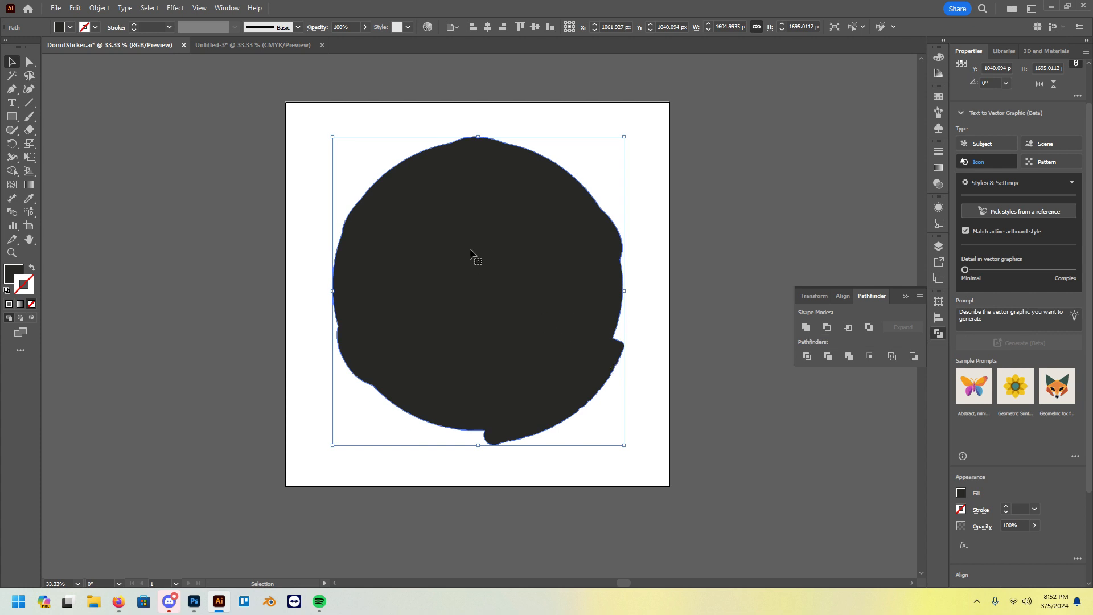
{"action": "left_click", "coordinate": [32, 270]}
Try to delete the dark silhouette group covering the donut, and undo the deletion
{"action": "left_click", "coordinate": [433, 244]}
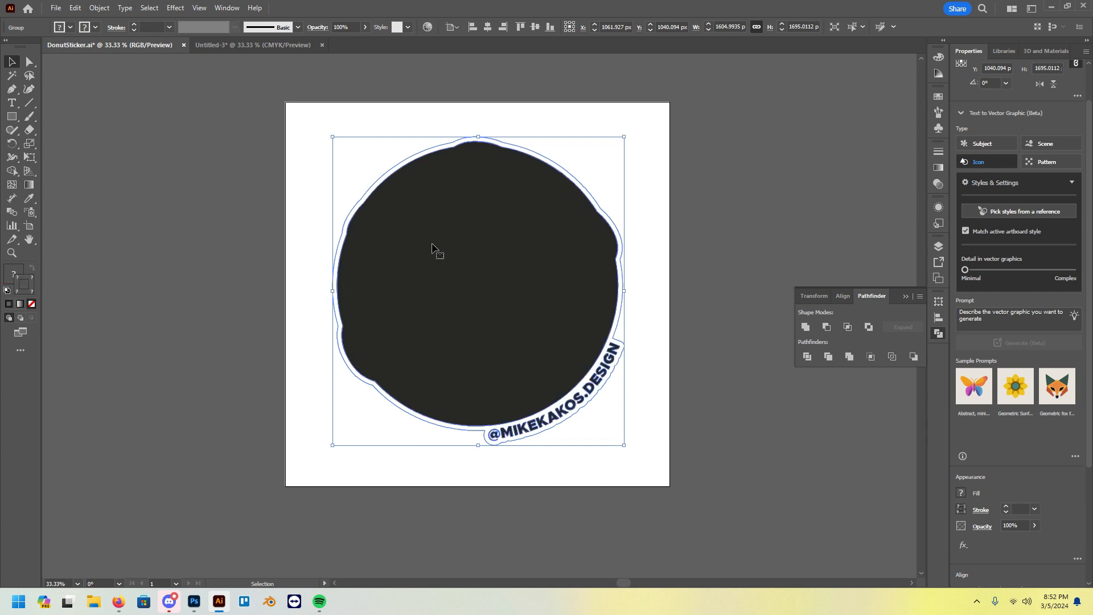
{"action": "key", "text": "Delete"}
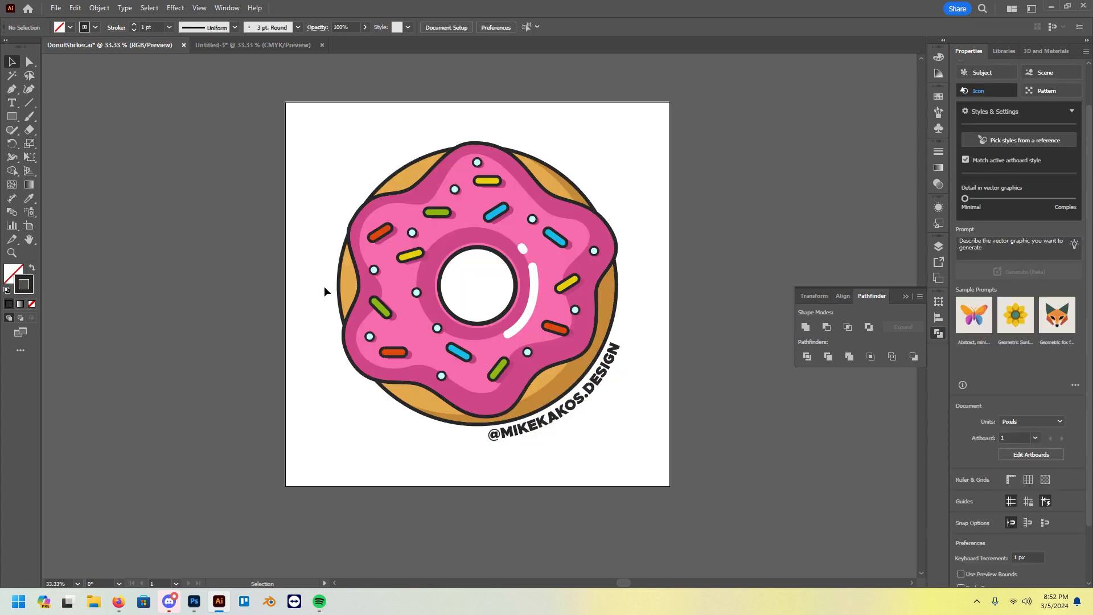
{"action": "key", "text": "ctrl+z"}
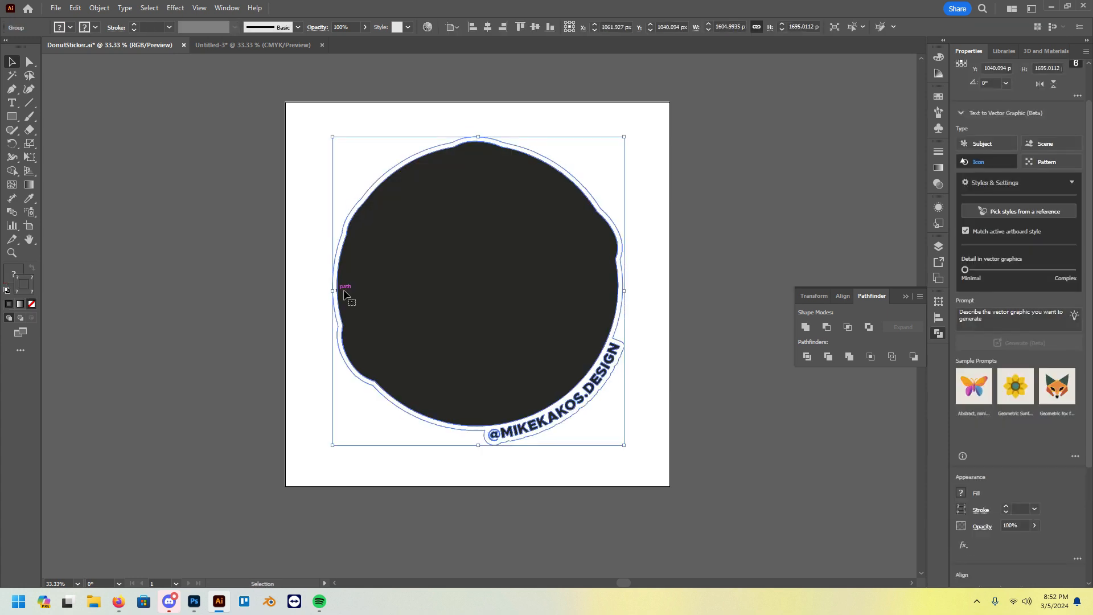
Unite the dark silhouette with the offset outline, swap the merged shape's fill and stroke, and deselect it
{"action": "left_click", "coordinate": [805, 328]}
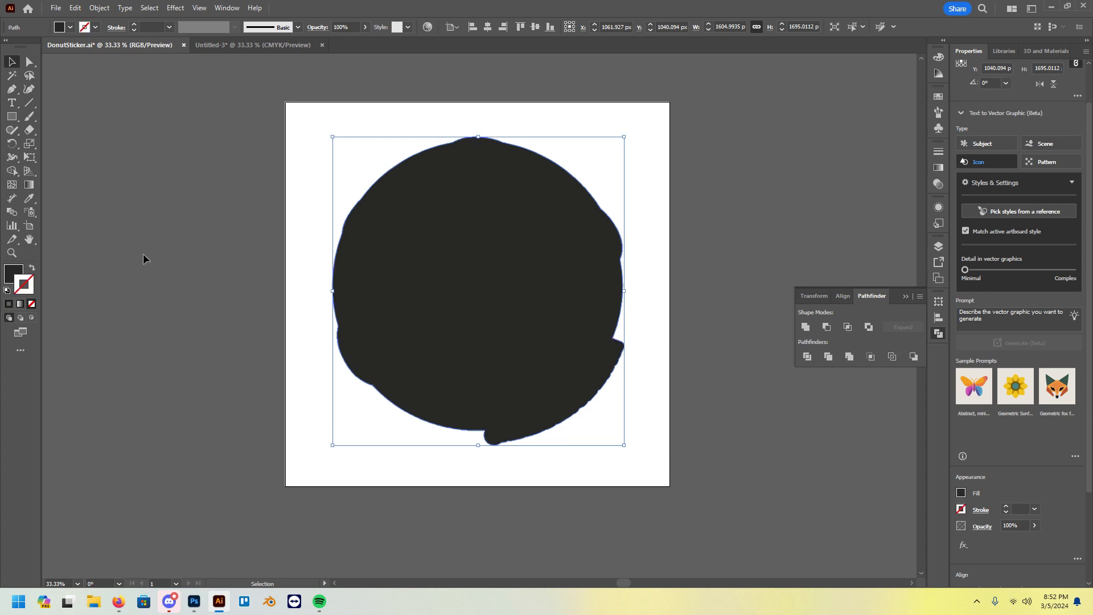
{"action": "left_click", "coordinate": [32, 268]}
{"action": "left_click", "coordinate": [157, 245]}
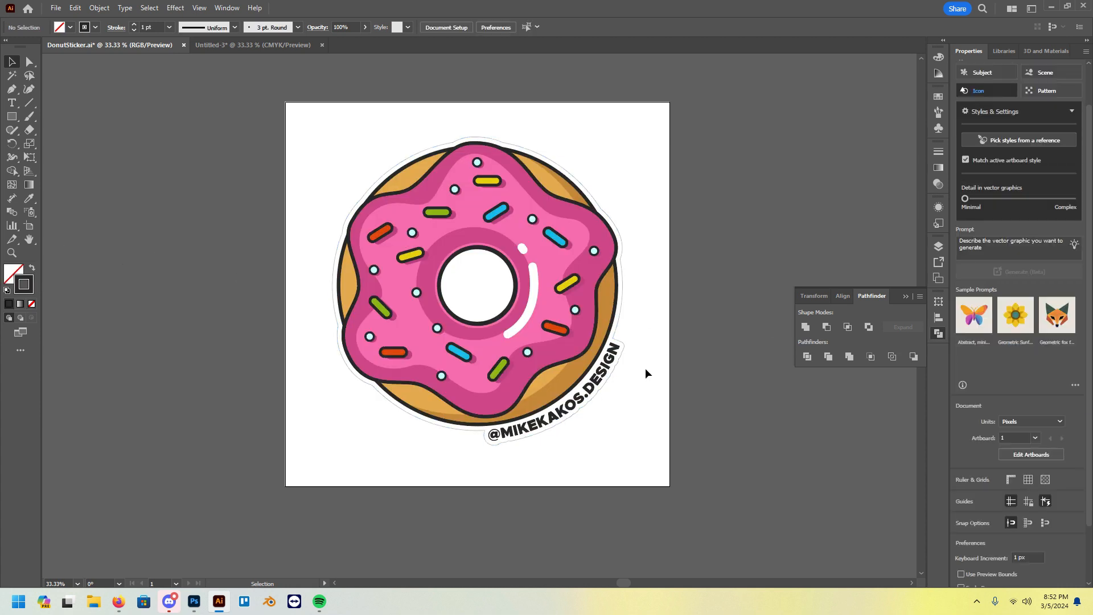
Set the stroke colour of the outline around the donut and text to C 0, M 100, Y 0, K 0, and reselect the outline
{"action": "left_click", "coordinate": [628, 354]}
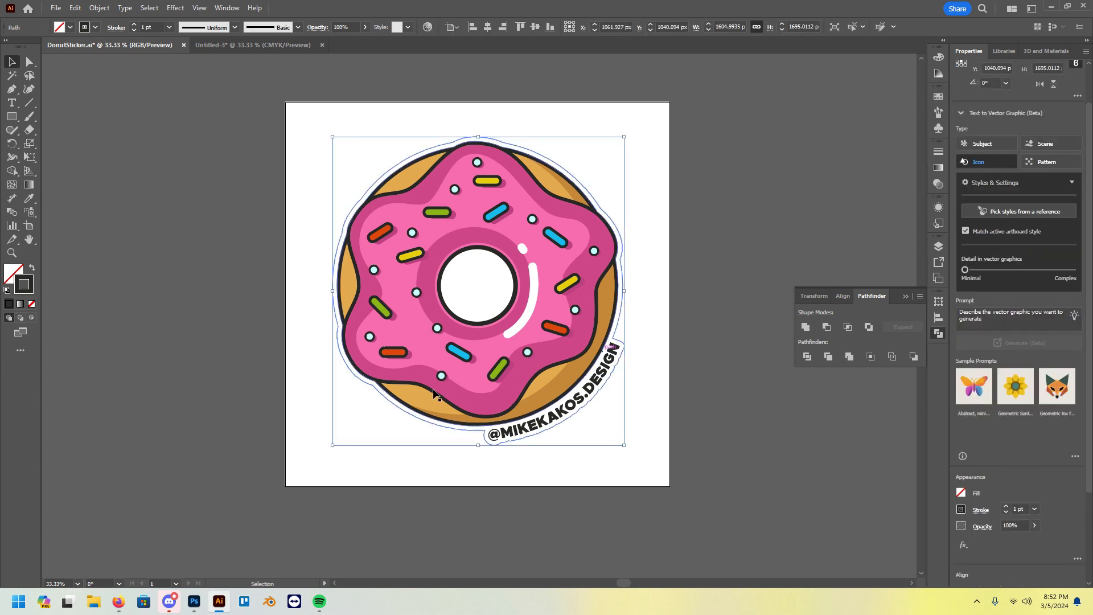
{"action": "double_click", "coordinate": [24, 284]}
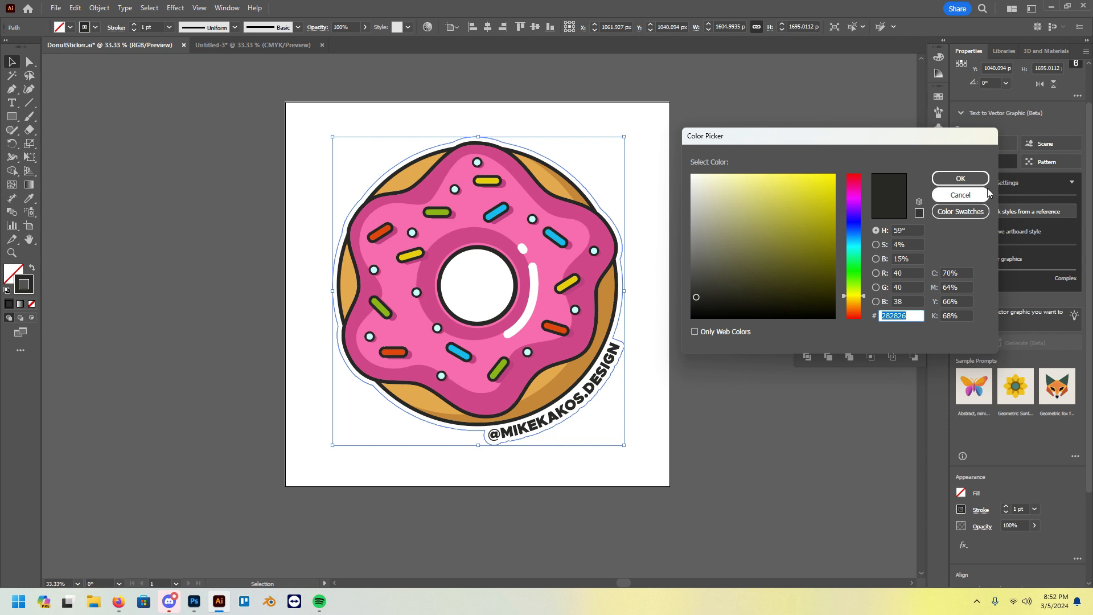
{"action": "left_click", "coordinate": [966, 287]}
{"action": "type", "text": "100"}
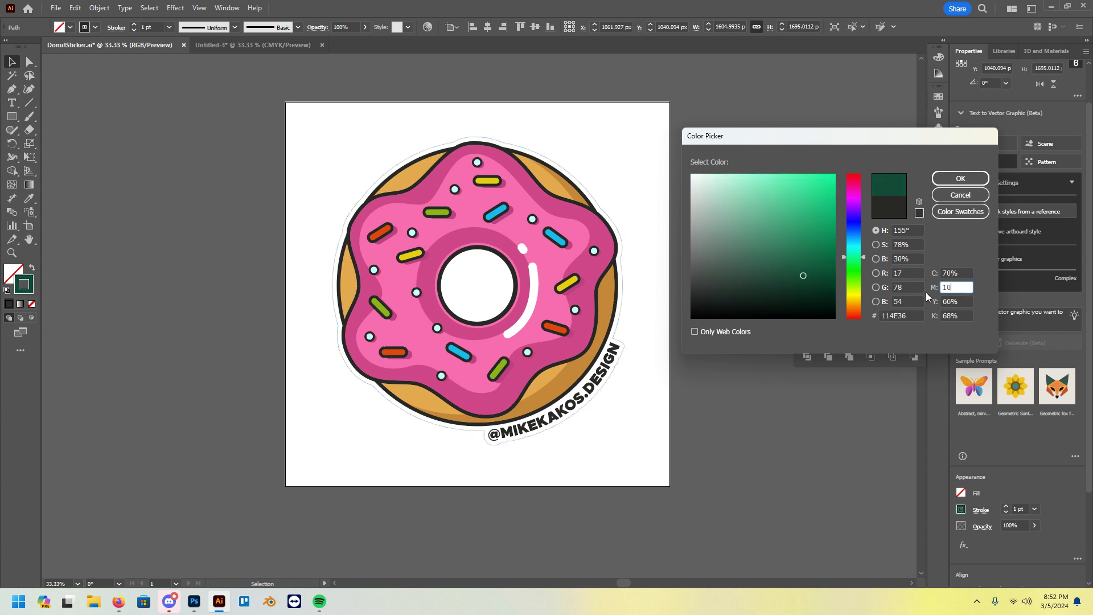
{"action": "left_click", "coordinate": [965, 303]}
{"action": "type", "text": "0"}
{"action": "left_click", "coordinate": [965, 274]}
{"action": "type", "text": "0"}
{"action": "left_click", "coordinate": [968, 315]}
{"action": "type", "text": "0"}
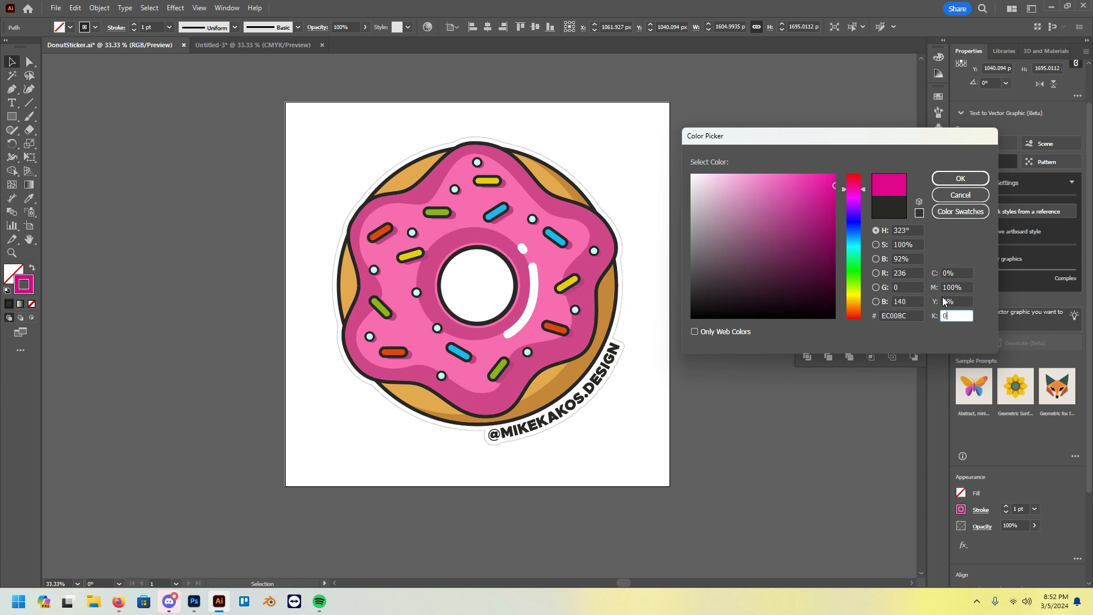
{"action": "left_click", "coordinate": [960, 179]}
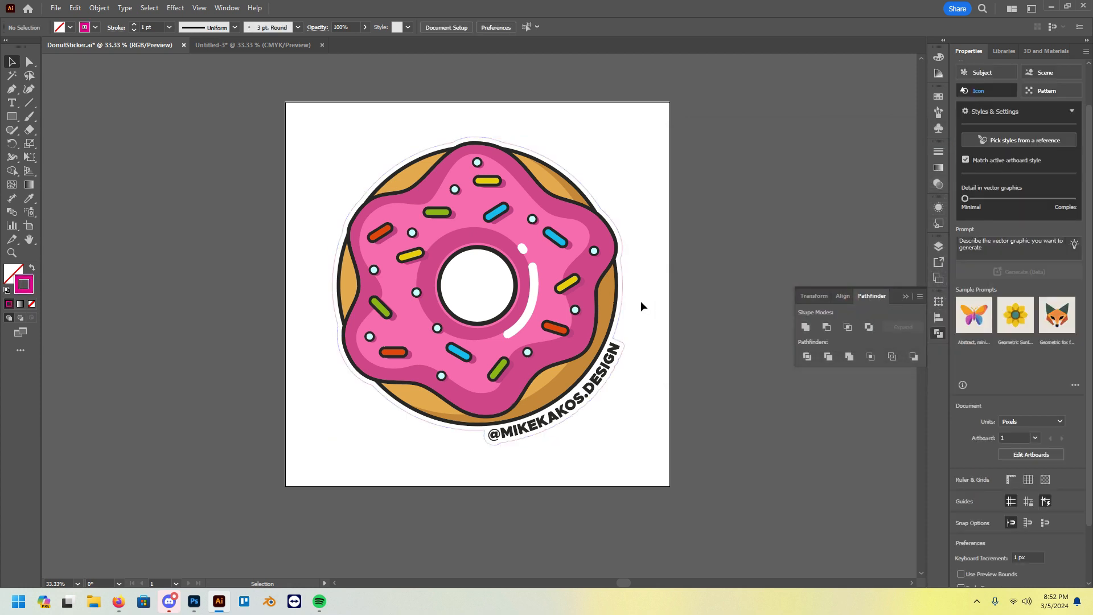
{"action": "left_click", "coordinate": [622, 303]}
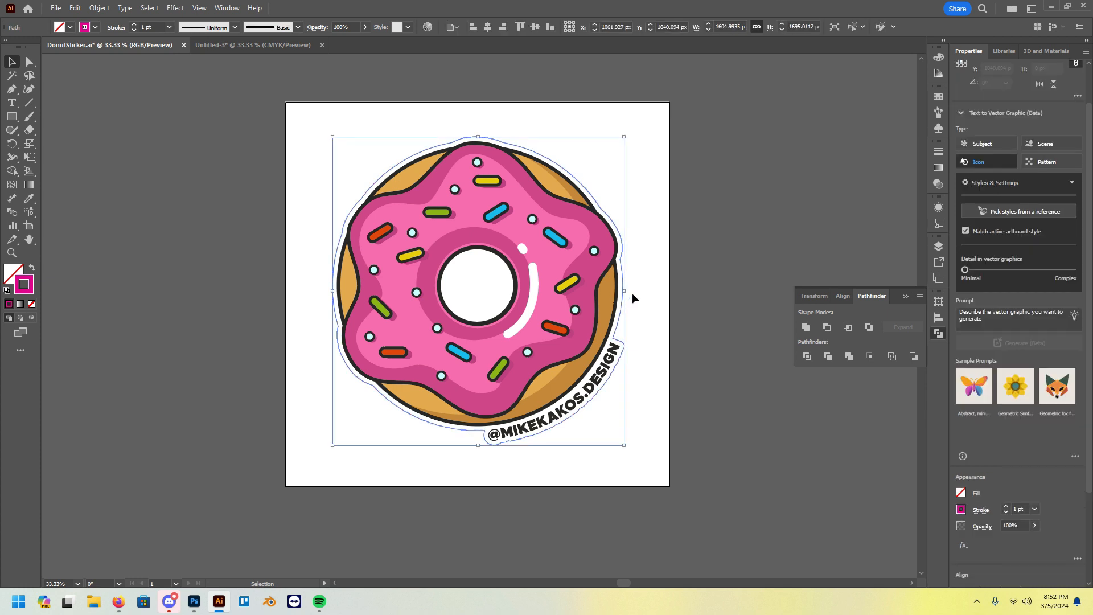
Reselect the outline around the donut and fill it with the dark colour sampled from the donut's inner ring
{"action": "left_click", "coordinate": [706, 294]}
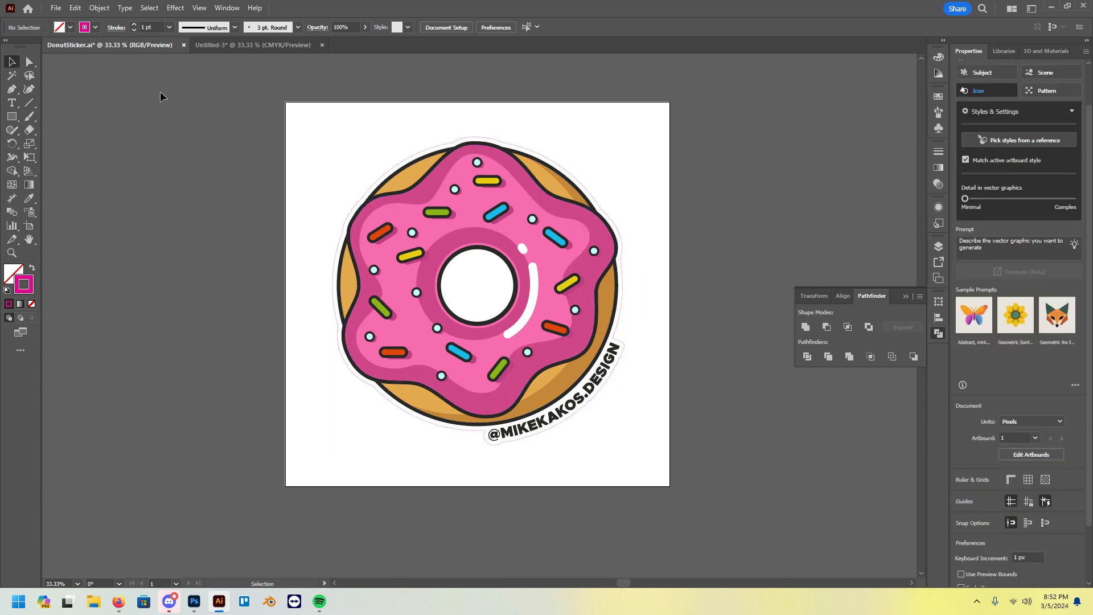
{"action": "left_click", "coordinate": [390, 174]}
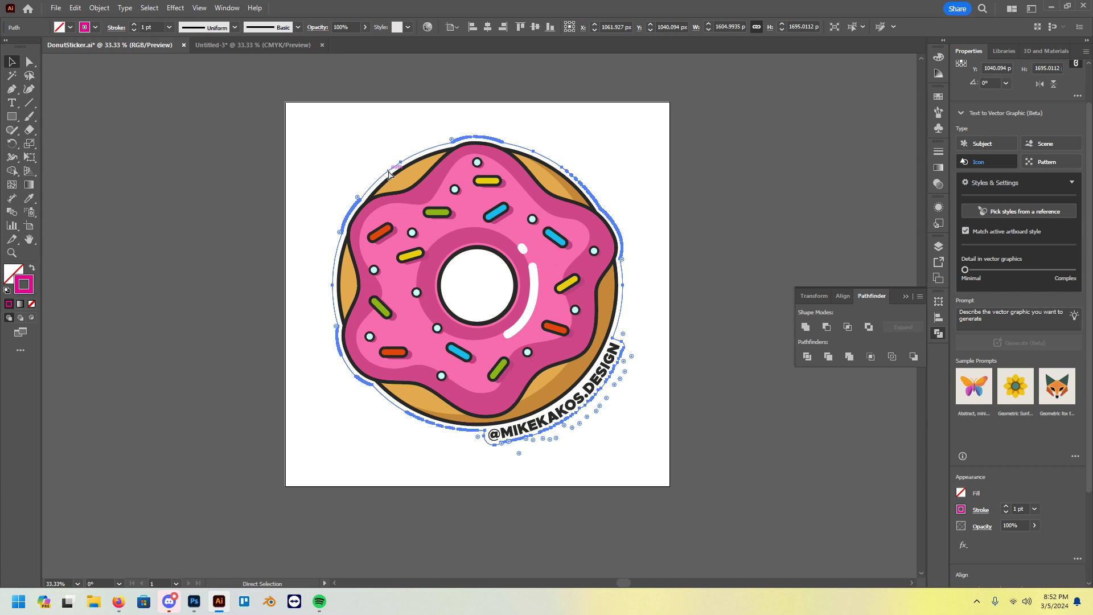
{"action": "key", "text": "v"}
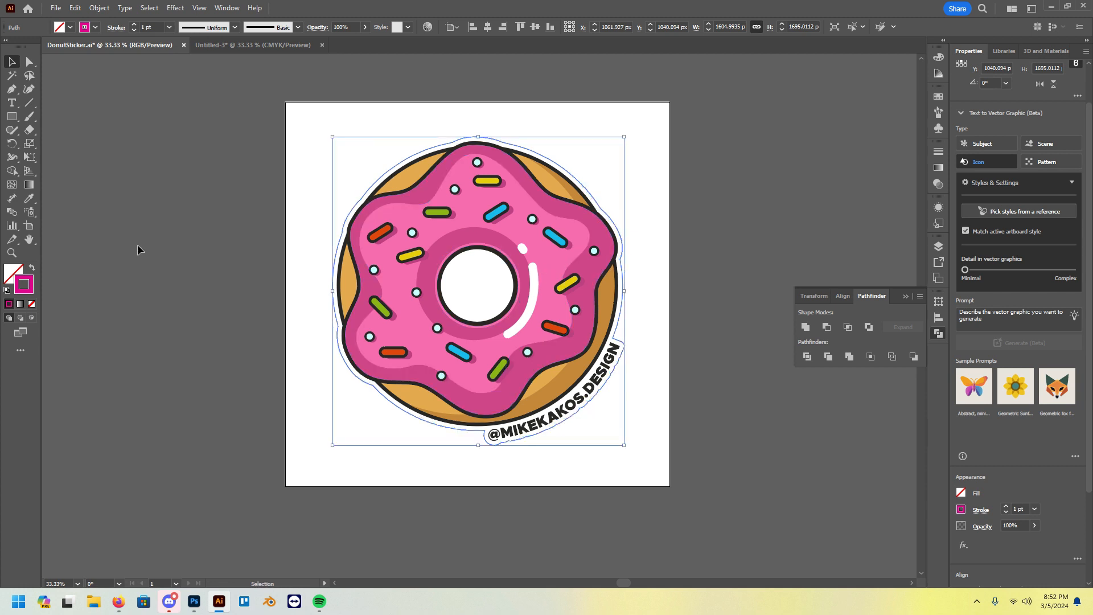
{"action": "left_click", "coordinate": [29, 199]}
{"action": "key", "text": "ctrl+plus"}
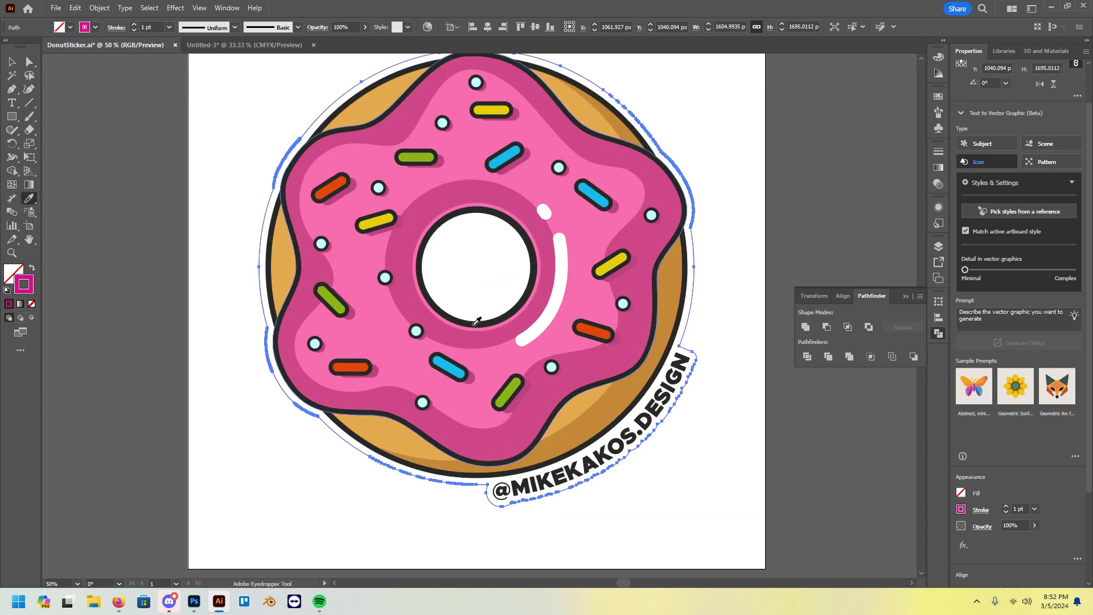
{"action": "left_click", "coordinate": [478, 321]}
Send the dark silhouette to the back, behind the donut artwork
{"action": "left_click", "coordinate": [11, 62]}
{"action": "right_click", "coordinate": [374, 178]}
{"action": "mouse_move", "coordinate": [477, 483]}
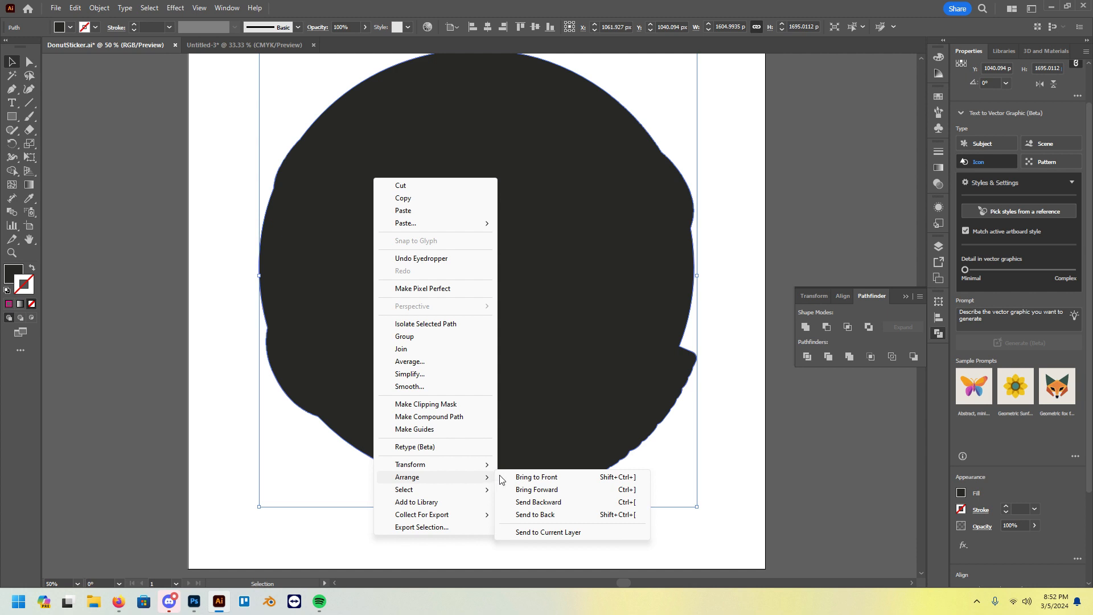
{"action": "left_click", "coordinate": [535, 514]}
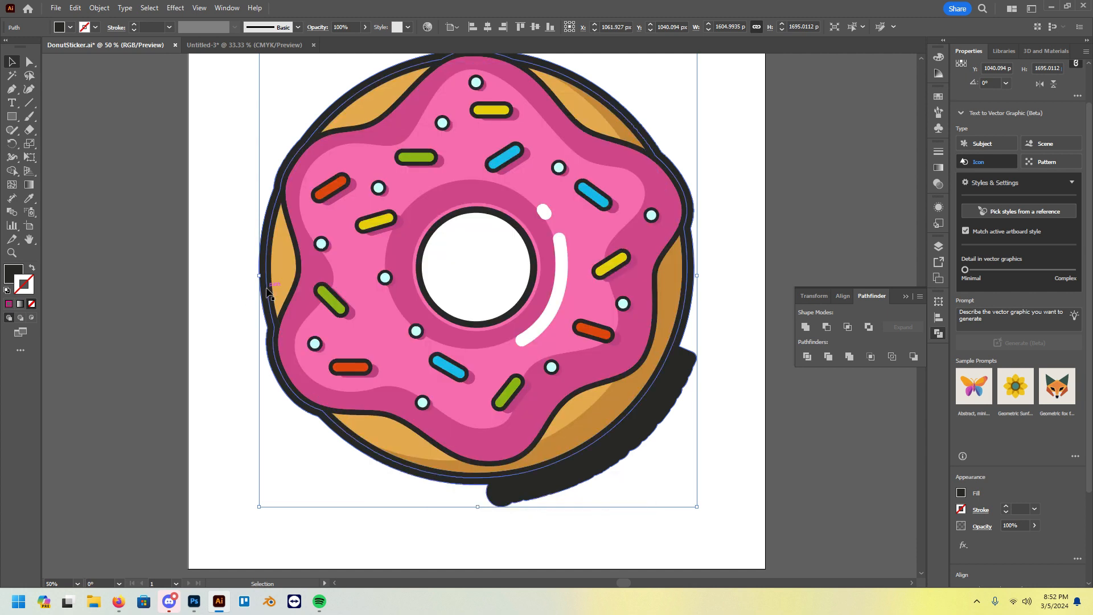
{"action": "left_click_drag", "start_coordinate": [270, 371], "coordinate": [340, 447]}
{"action": "key", "text": "ctrl+z"}
{"action": "scroll", "coordinate": [160, 146], "scroll_direction": "up", "scroll_amount": 2}
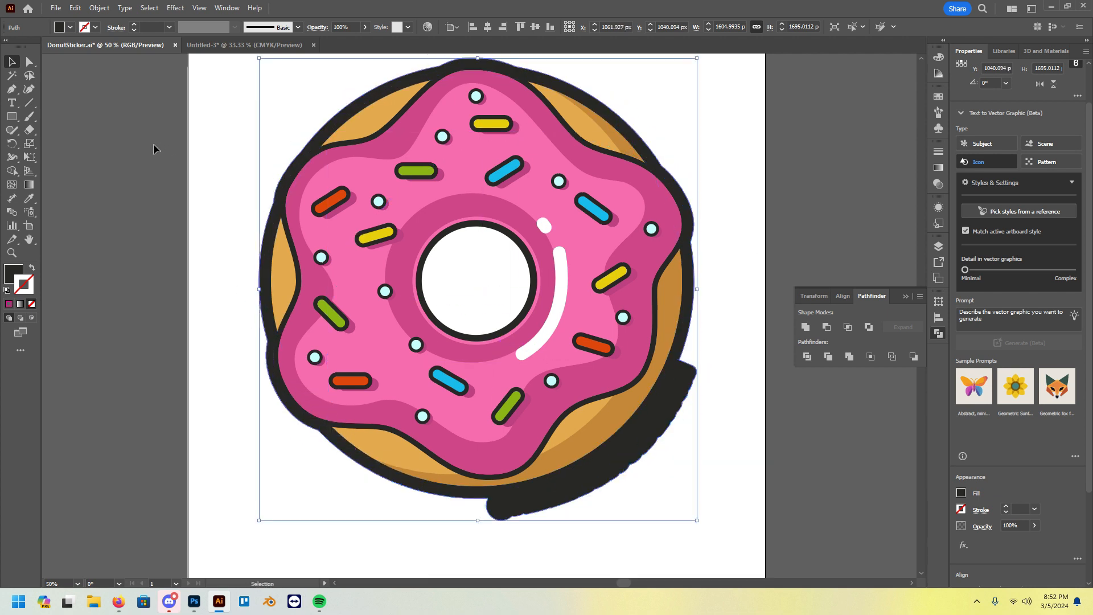
Offset the dark silhouette's path by 30 px with round joins, and deselect it
{"action": "left_click", "coordinate": [98, 9]}
{"action": "mouse_move", "coordinate": [193, 300]}
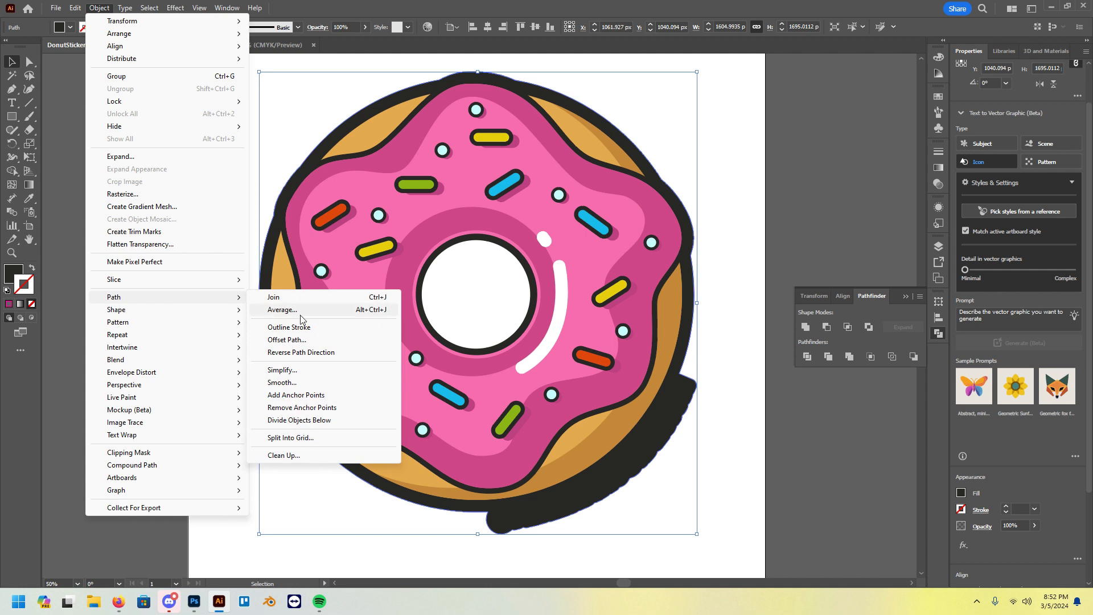
{"action": "left_click", "coordinate": [302, 341]}
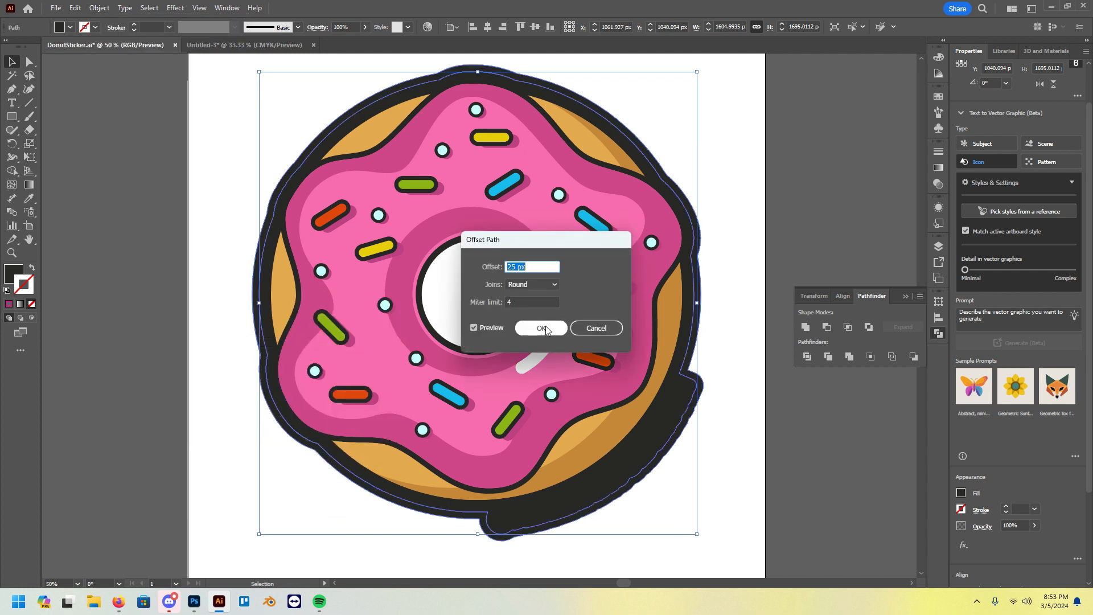
{"action": "key", "text": "Up"}
{"action": "key", "text": "Up"}
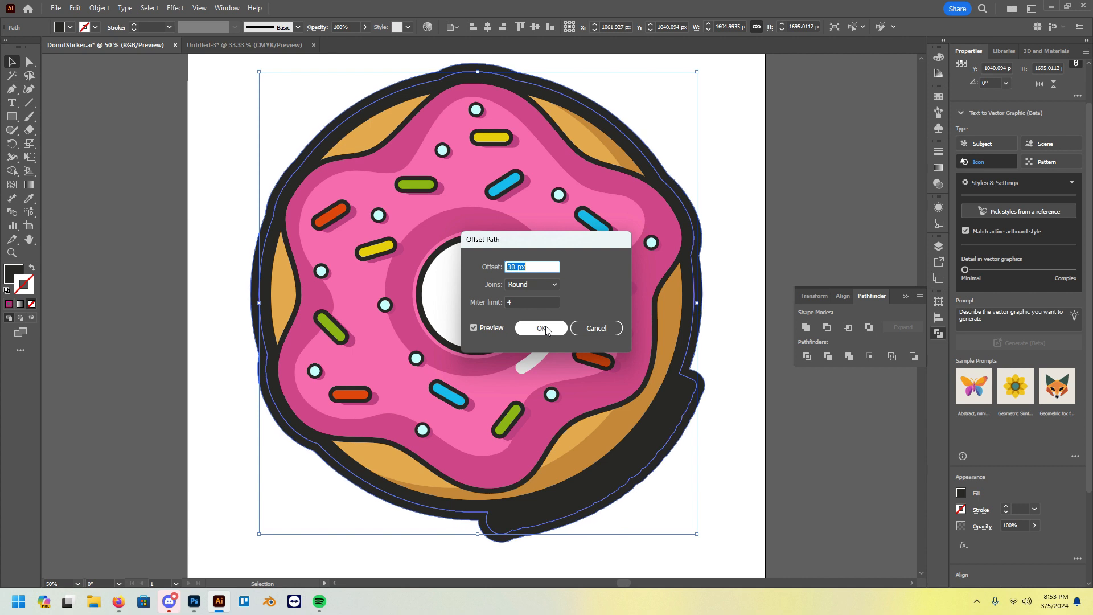
{"action": "left_click", "coordinate": [542, 328]}
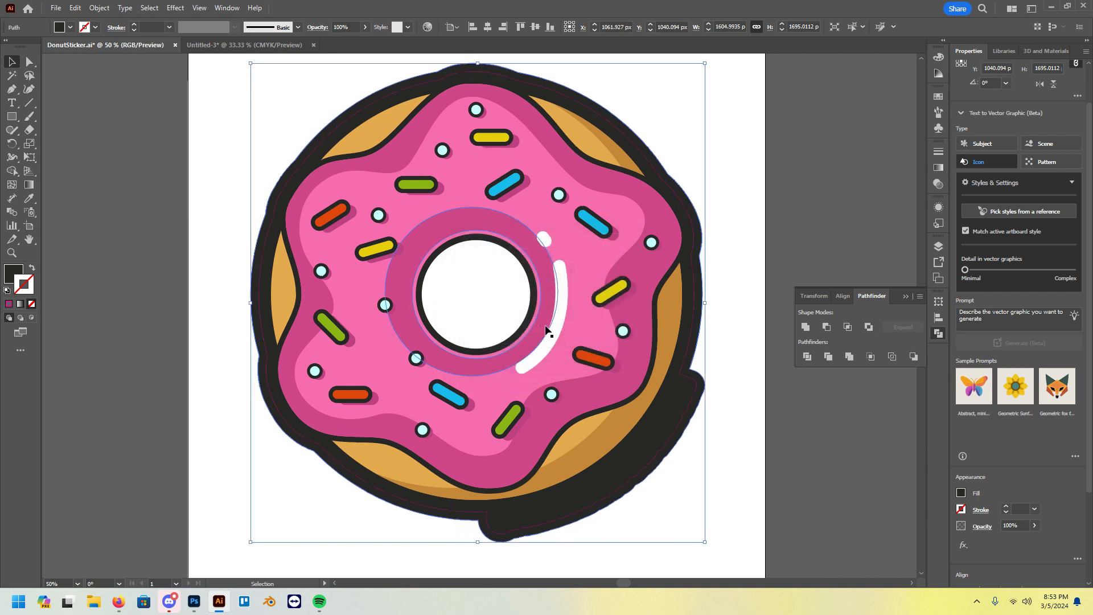
{"action": "left_click", "coordinate": [224, 302]}
Set the magenta cut outline's stroke weight to 10 pt
{"action": "left_click", "coordinate": [262, 293]}
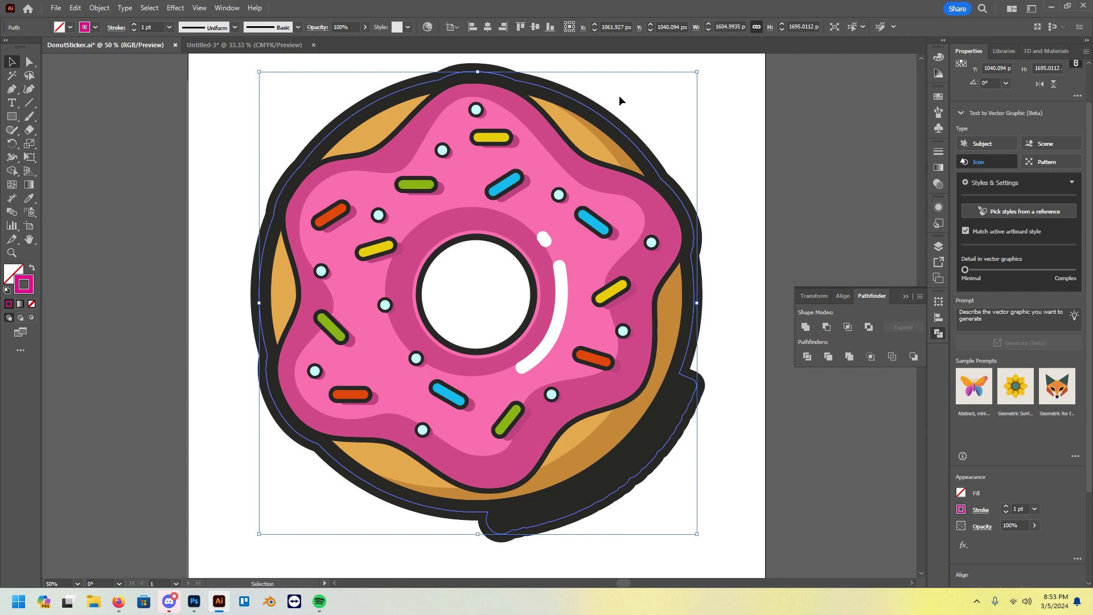
{"action": "left_click", "coordinate": [1018, 508]}
{"action": "type", "text": "10"}
{"action": "key", "text": "Return"}
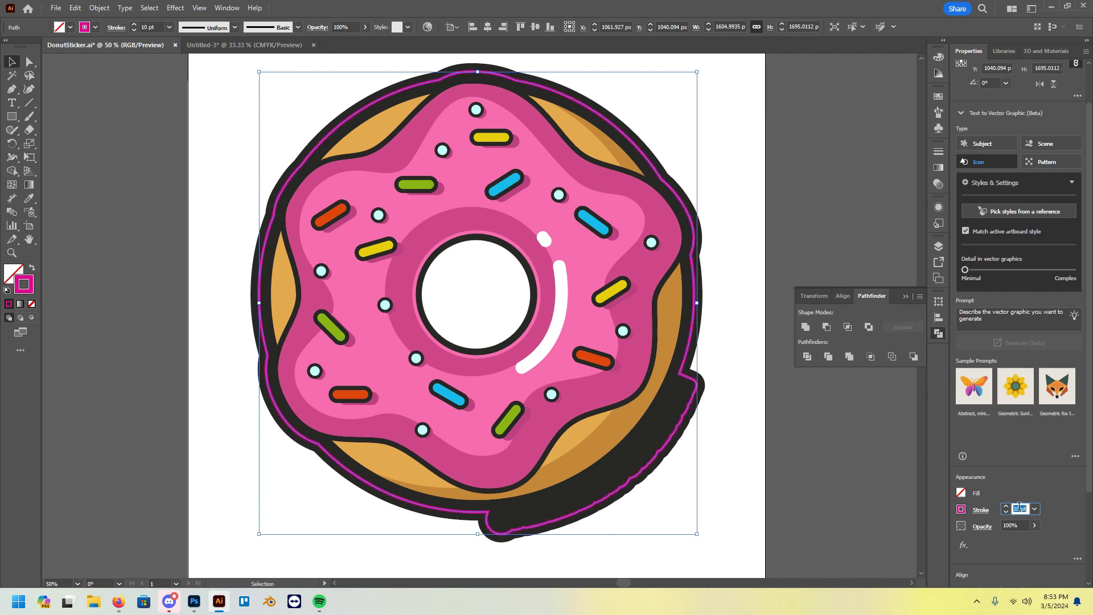
{"action": "left_click", "coordinate": [789, 251]}
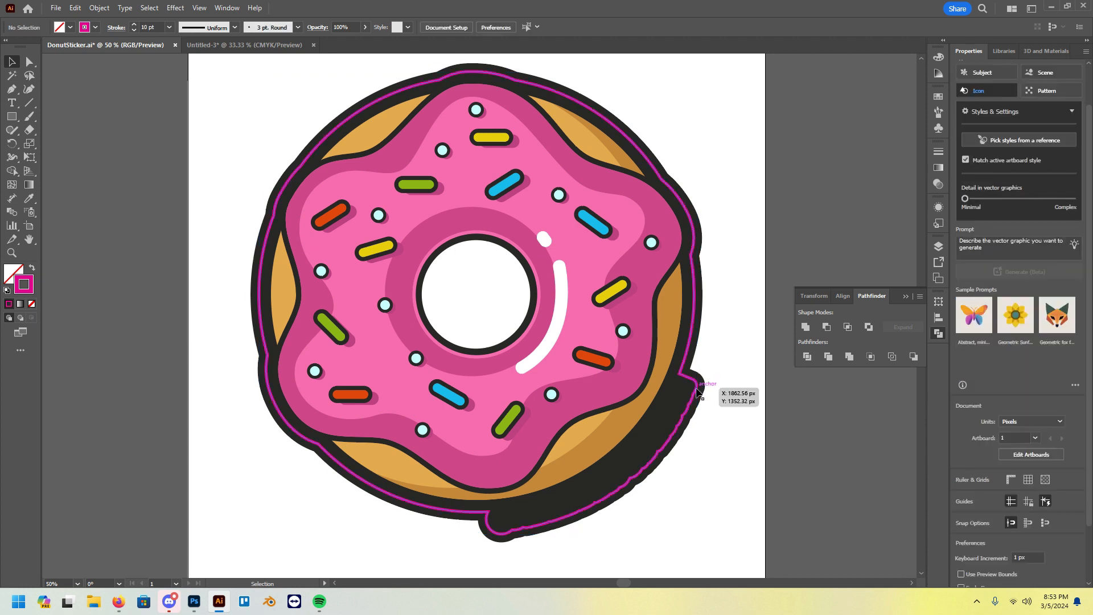
Recolour the curved text on the dark border to white by sampling the artboard, and deselect it
{"action": "left_click", "coordinate": [687, 392]}
{"action": "key", "text": "i"}
{"action": "left_click", "coordinate": [257, 120]}
{"action": "left_click", "coordinate": [12, 62]}
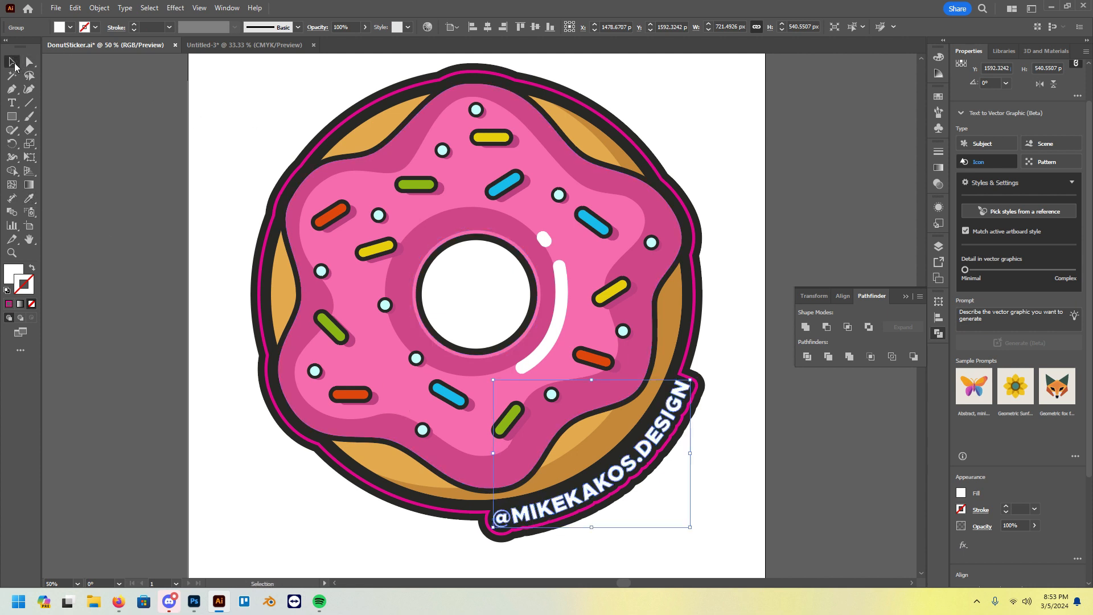
{"action": "left_click", "coordinate": [143, 142]}
Copy the complete donut sticker artwork with its cut outline and switch to the Untitled-3 document
{"action": "scroll", "coordinate": [464, 370], "scroll_direction": "left", "scroll_amount": 3}
{"action": "scroll", "coordinate": [561, 403], "scroll_direction": "up", "scroll_amount": 2}
{"action": "scroll", "coordinate": [560, 404], "scroll_direction": "down", "scroll_amount": 1}
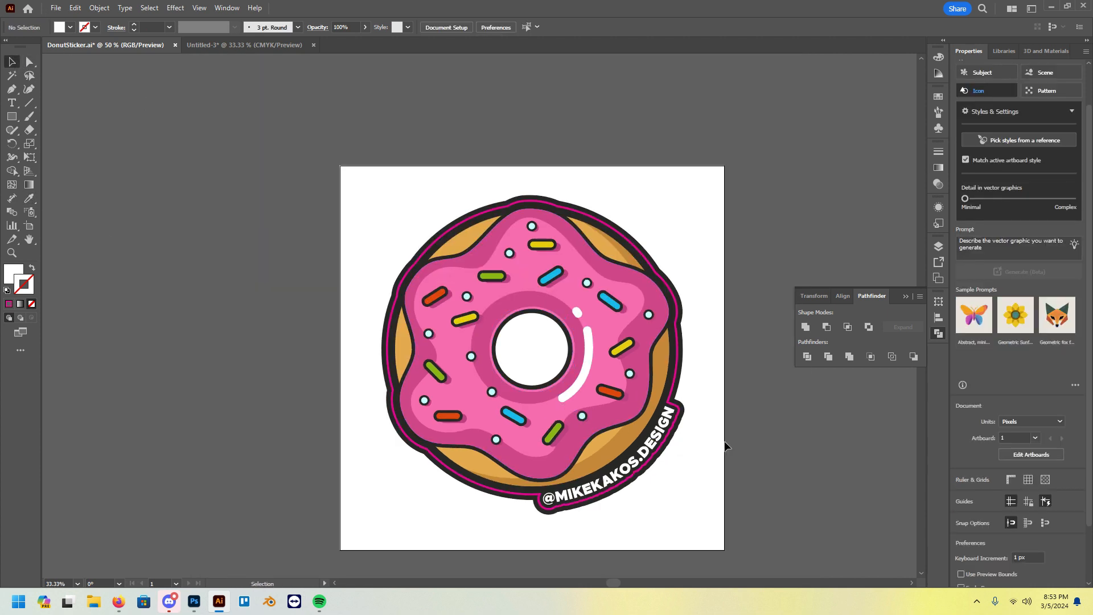
{"action": "scroll", "coordinate": [724, 446], "scroll_direction": "right", "scroll_amount": 4}
{"action": "scroll", "coordinate": [711, 376], "scroll_direction": "down", "scroll_amount": 4}
{"action": "left_click_drag", "start_coordinate": [302, 121], "coordinate": [693, 481]}
{"action": "left_click", "coordinate": [282, 51]}
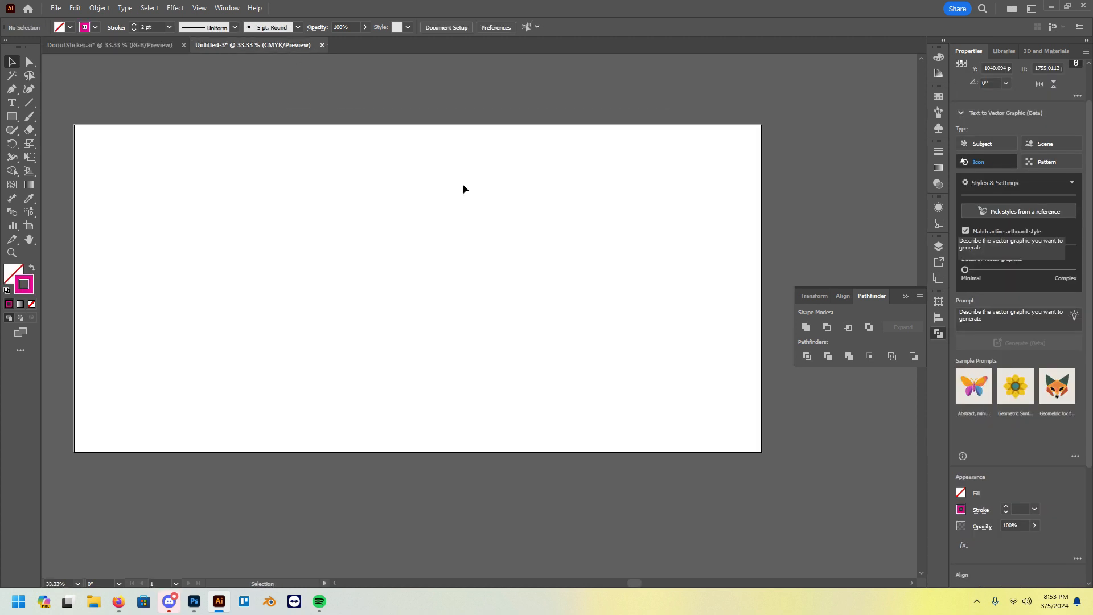
{"action": "key", "text": "ctrl+v"}
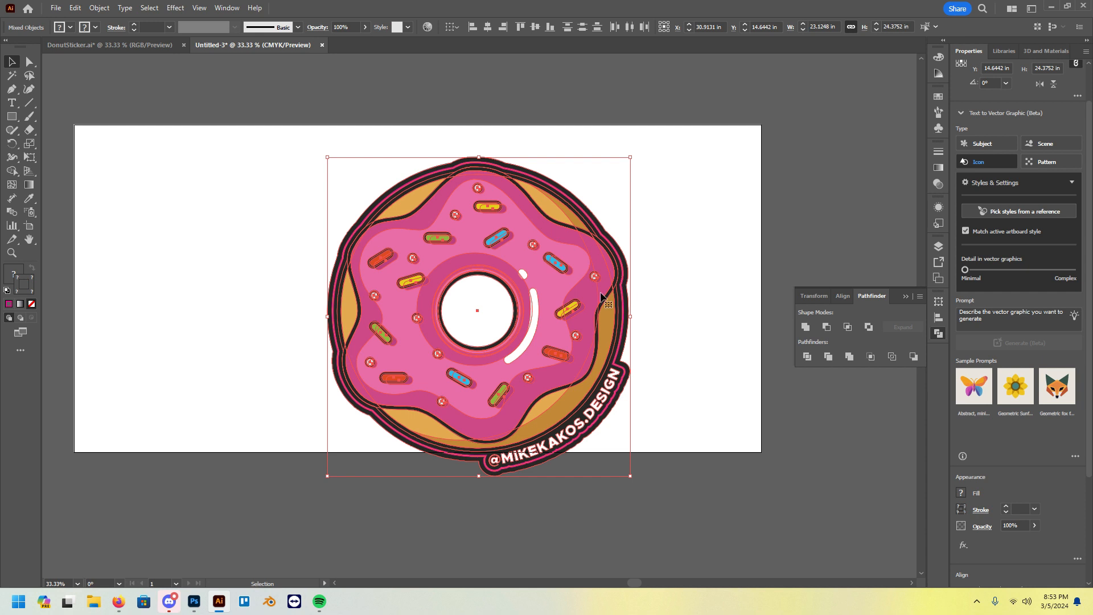
{"action": "left_click_drag", "start_coordinate": [601, 297], "coordinate": [582, 269]}
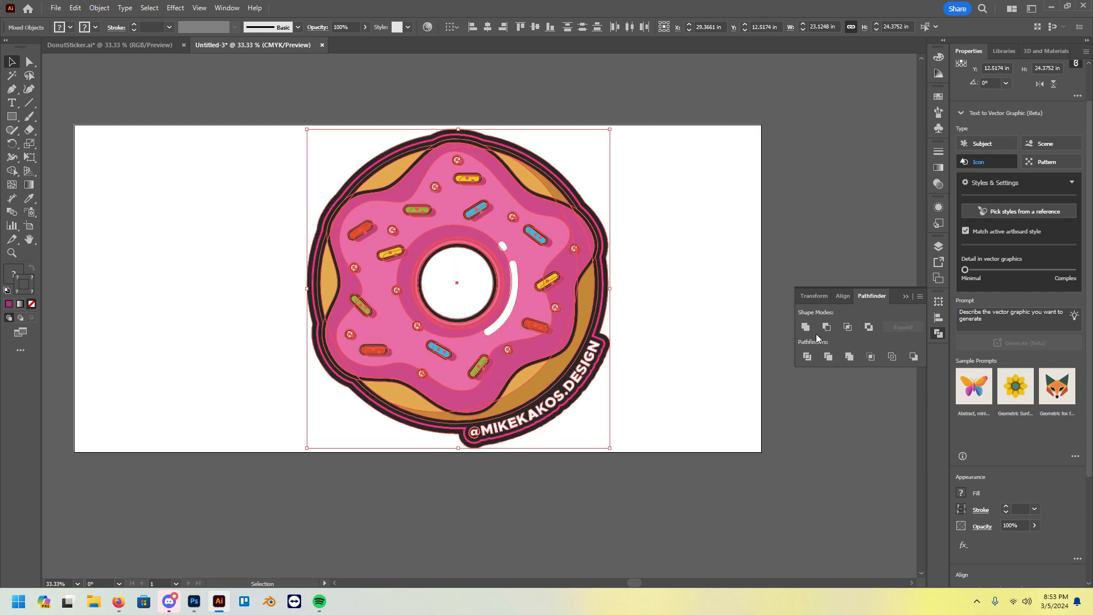
{"action": "key", "text": "Delete"}
Paste the donut sticker onto the Print layer and scale it to about 14 in wide in the artboard's right half
{"action": "left_click", "coordinate": [939, 246]}
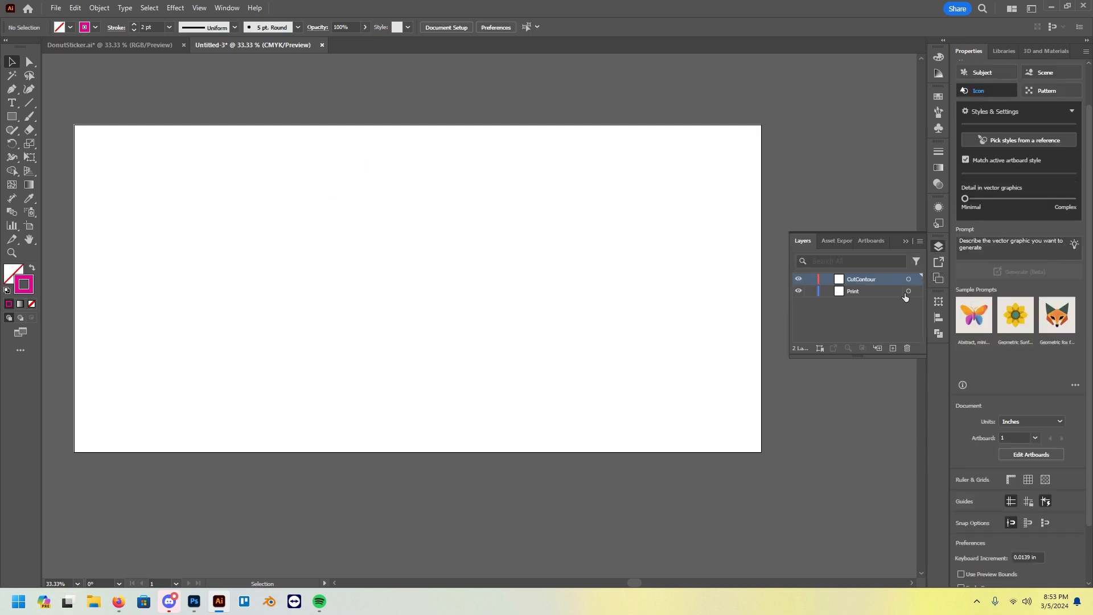
{"action": "key", "text": "ctrl+v"}
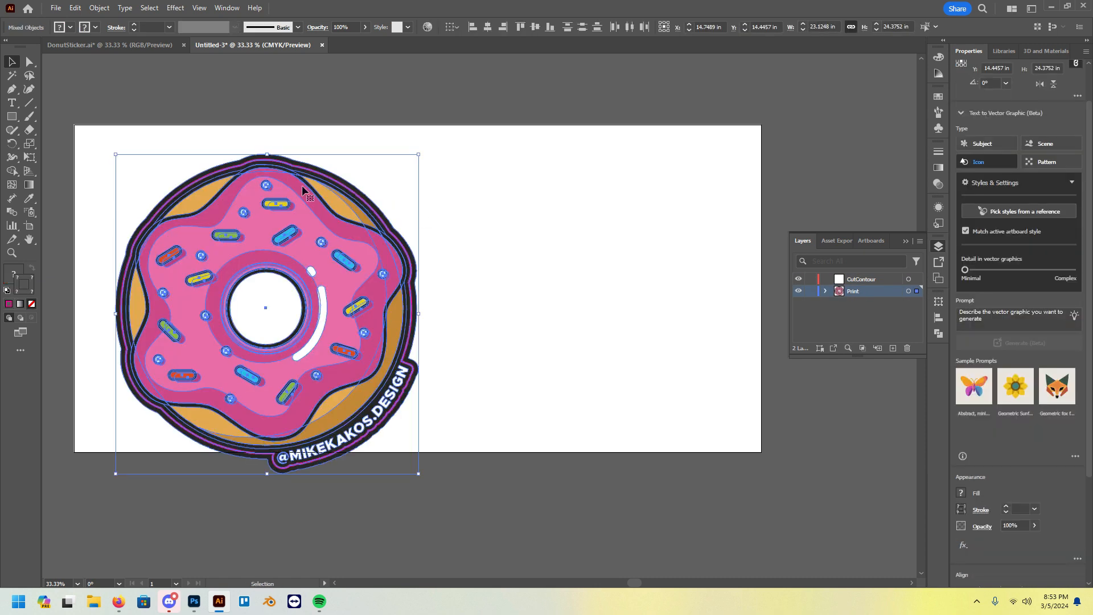
{"action": "left_click_drag", "start_coordinate": [263, 151], "coordinate": [286, 282]}
{"action": "left_click_drag", "start_coordinate": [334, 334], "coordinate": [615, 268]}
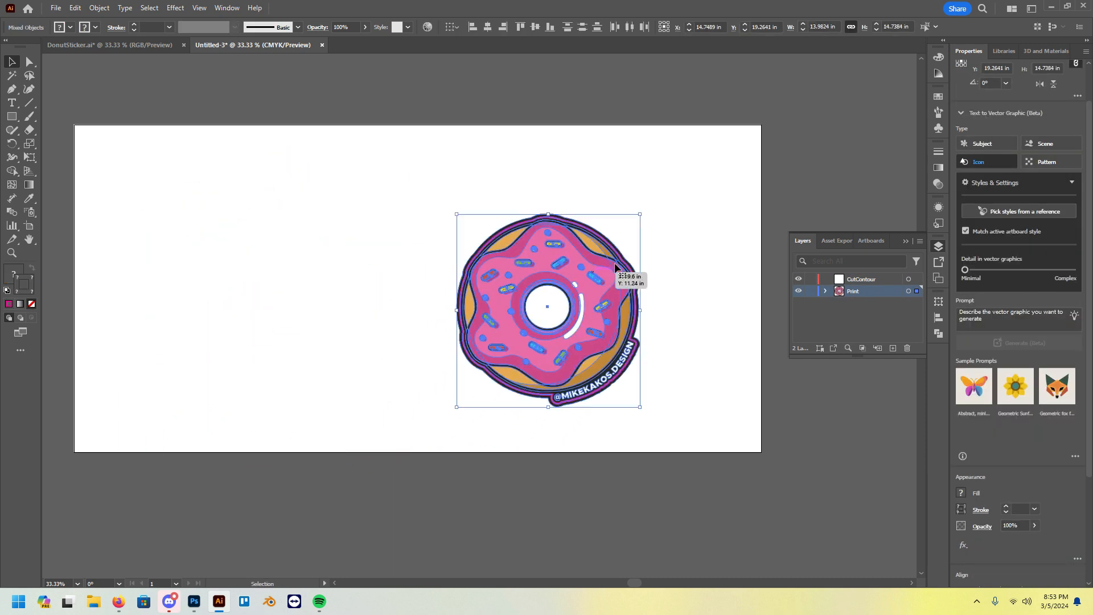
Set the whole donut sticker's width to 3 in with proportions kept, and deselect it
{"action": "key", "text": "ctrl+shift+a"}
{"action": "scroll", "coordinate": [594, 293], "scroll_direction": "up", "scroll_amount": 2}
{"action": "left_click_drag", "start_coordinate": [272, 119], "coordinate": [737, 543]}
{"action": "scroll", "coordinate": [1039, 110], "scroll_direction": "up", "scroll_amount": 2}
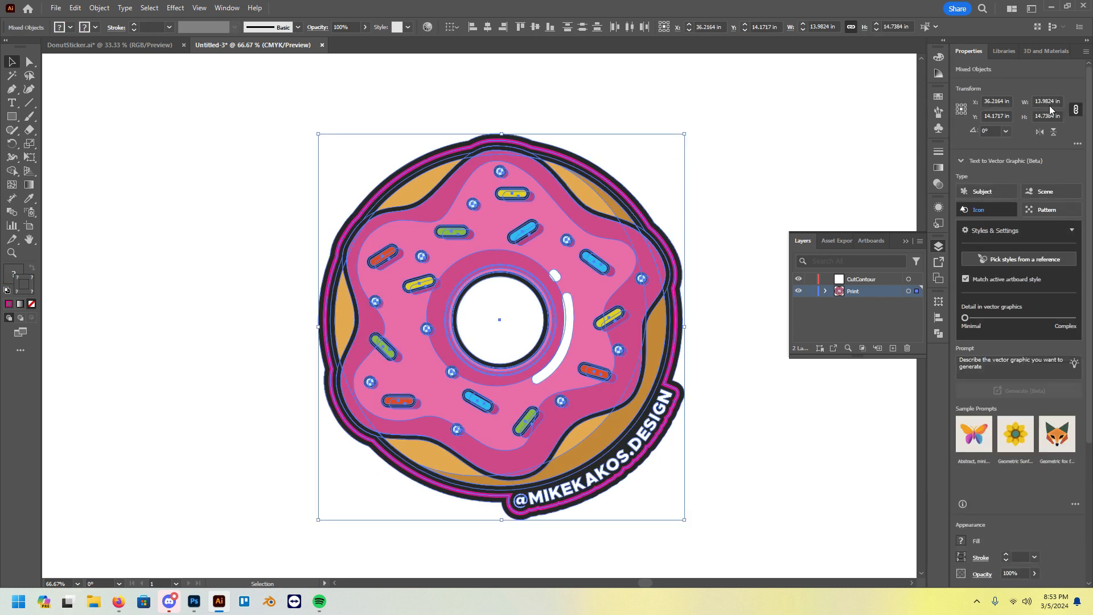
{"action": "left_click", "coordinate": [1062, 101]}
{"action": "type", "text": "3"}
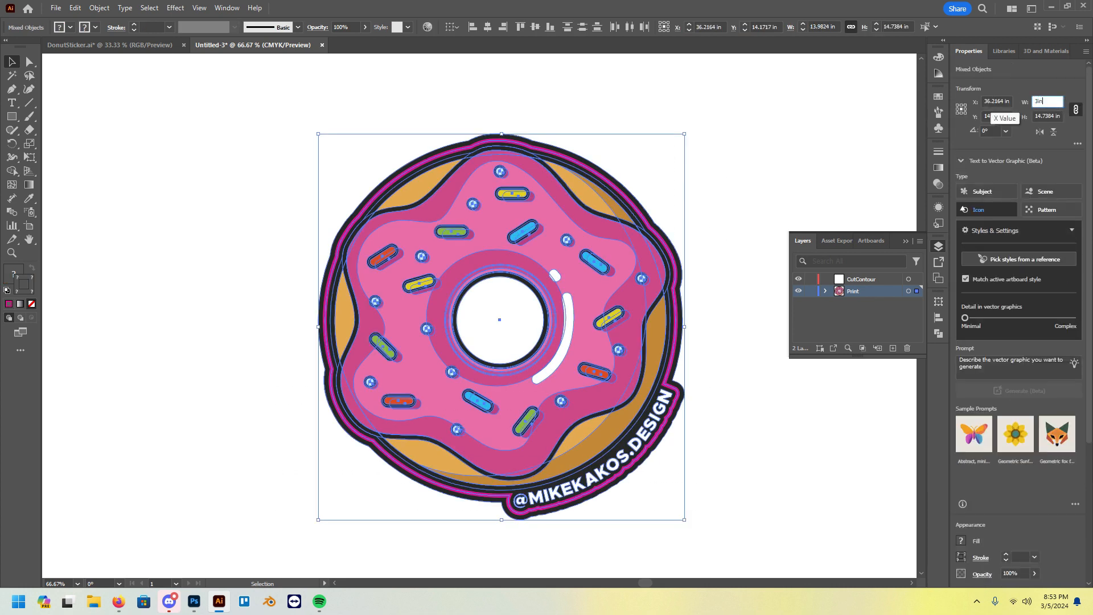
{"action": "key", "text": "Return"}
{"action": "left_click", "coordinate": [571, 277]}
Try a 0.25 pt stroke on the magenta cut outline and settle on 1 pt
{"action": "scroll", "coordinate": [572, 278], "scroll_direction": "up", "scroll_amount": 3}
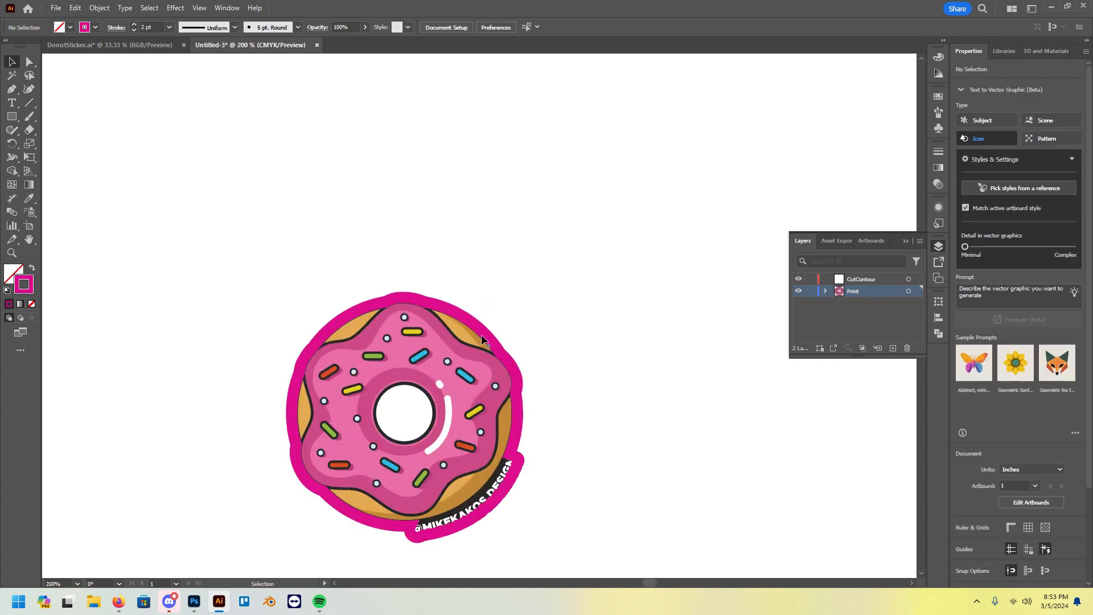
{"action": "left_click", "coordinate": [517, 334]}
{"action": "left_click", "coordinate": [1022, 556]}
{"action": "type", "text": ".25"}
{"action": "key", "text": "Return"}
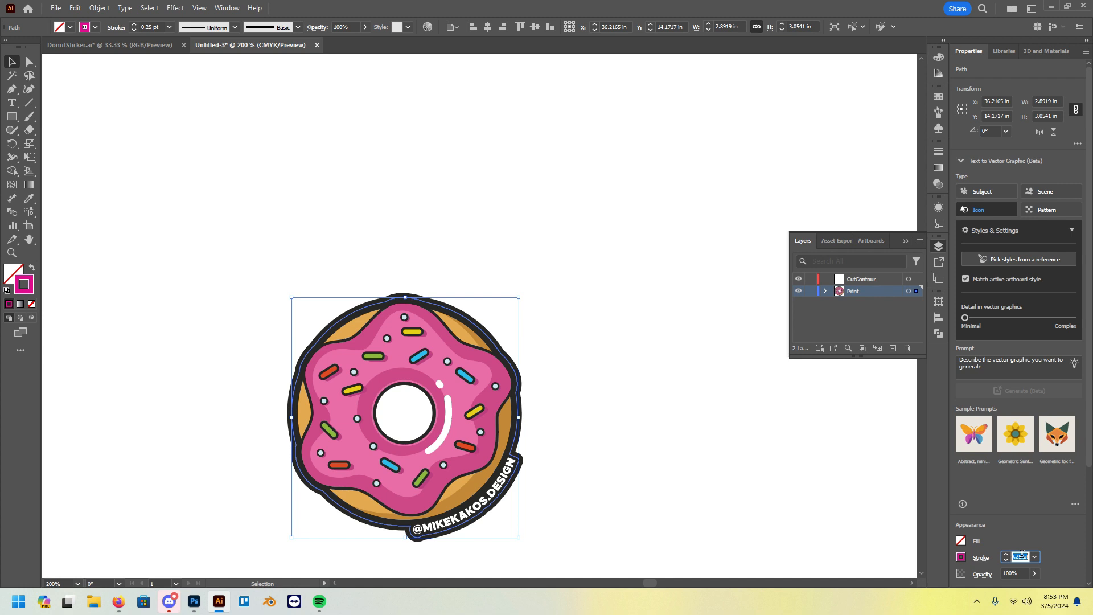
{"action": "left_click", "coordinate": [765, 428]}
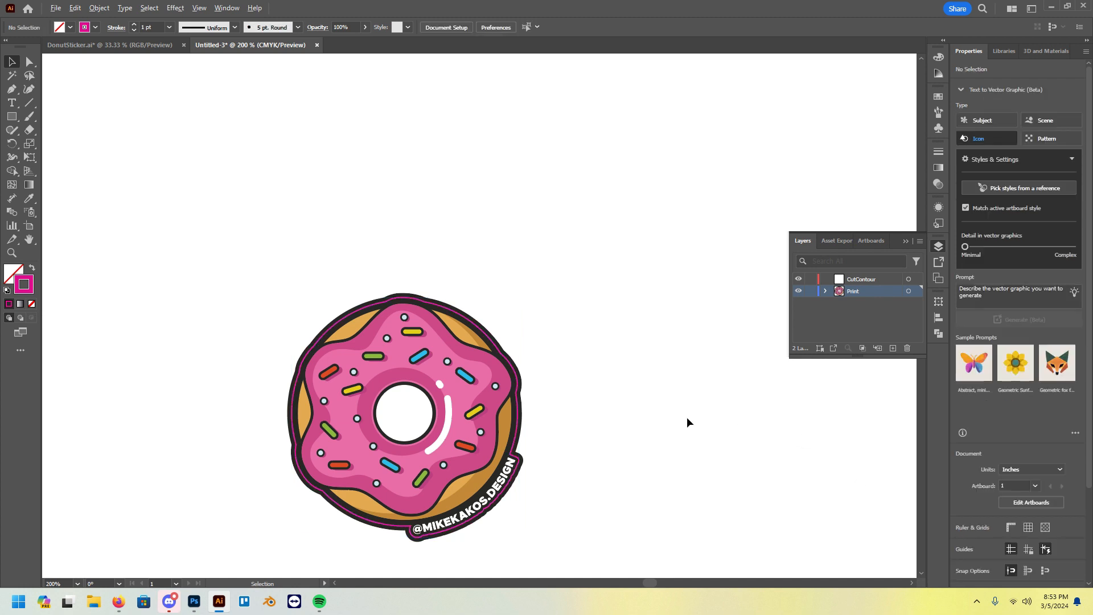
Move the donut sticker close to the artboard's lower-right corner and deselect it
{"action": "scroll", "coordinate": [661, 417], "scroll_direction": "down", "scroll_amount": 3}
{"action": "scroll", "coordinate": [535, 387], "scroll_direction": "right", "scroll_amount": 3}
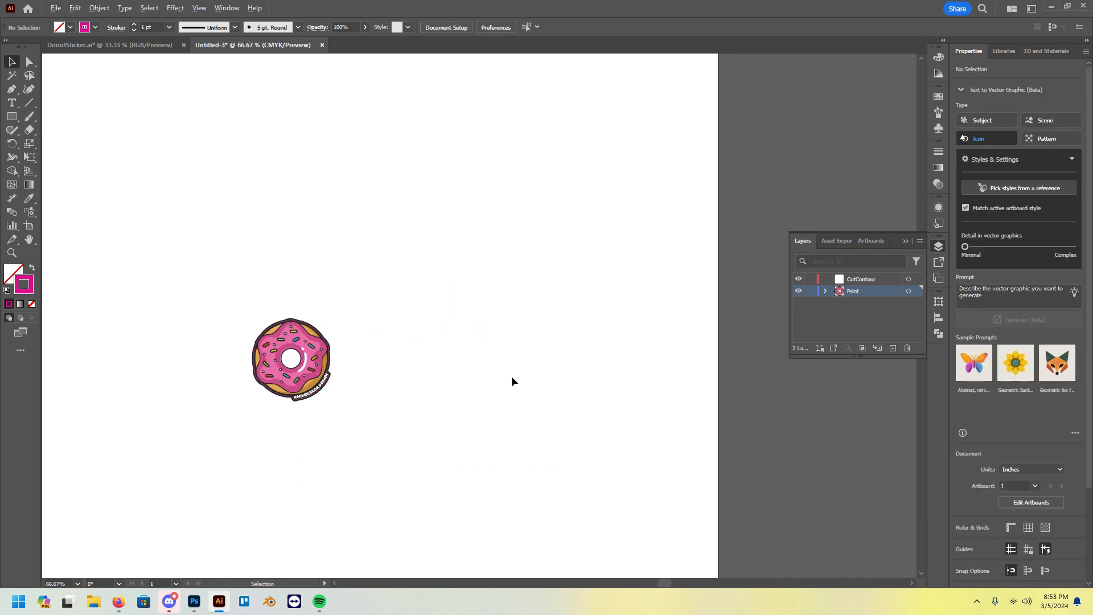
{"action": "scroll", "coordinate": [339, 322], "scroll_direction": "down", "scroll_amount": 2}
{"action": "left_click", "coordinate": [421, 382]}
{"action": "left_click_drag", "start_coordinate": [414, 378], "coordinate": [586, 428]}
{"action": "scroll", "coordinate": [591, 484], "scroll_direction": "up", "scroll_amount": 5}
{"action": "scroll", "coordinate": [587, 428], "scroll_direction": "right", "scroll_amount": 2}
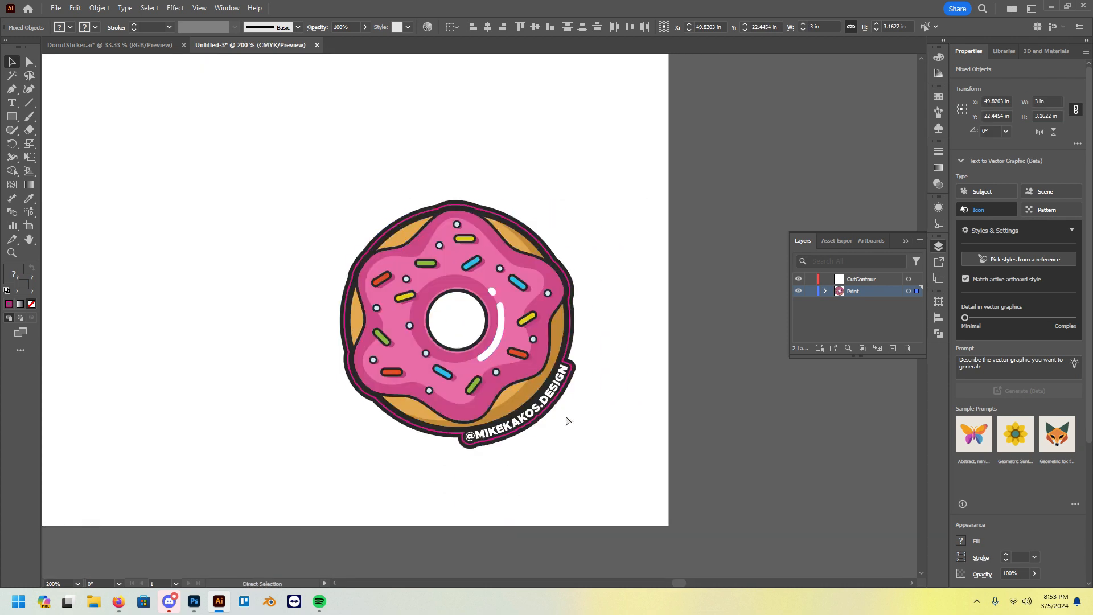
{"action": "left_click_drag", "start_coordinate": [511, 291], "coordinate": [553, 320]}
{"action": "scroll", "coordinate": [677, 395], "scroll_direction": "left", "scroll_amount": 1}
{"action": "left_click", "coordinate": [677, 394]}
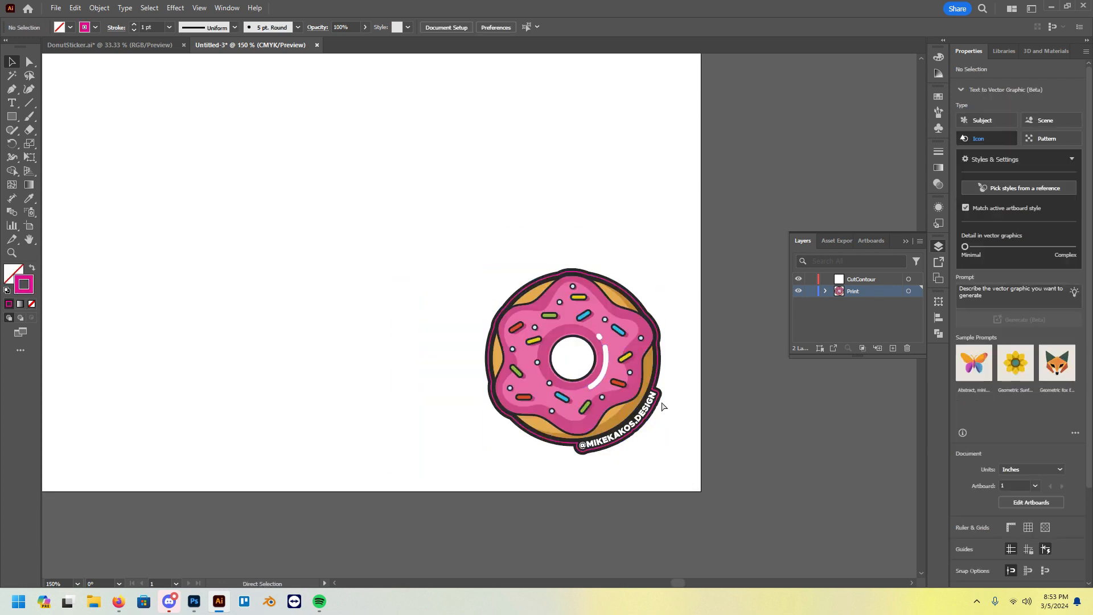
{"action": "key", "text": "ctrl+minus"}
{"action": "left_click_drag", "start_coordinate": [682, 483], "coordinate": [682, 482]}
{"action": "left_click", "coordinate": [709, 416]}
{"action": "left_click_drag", "start_coordinate": [421, 243], "coordinate": [667, 486]}
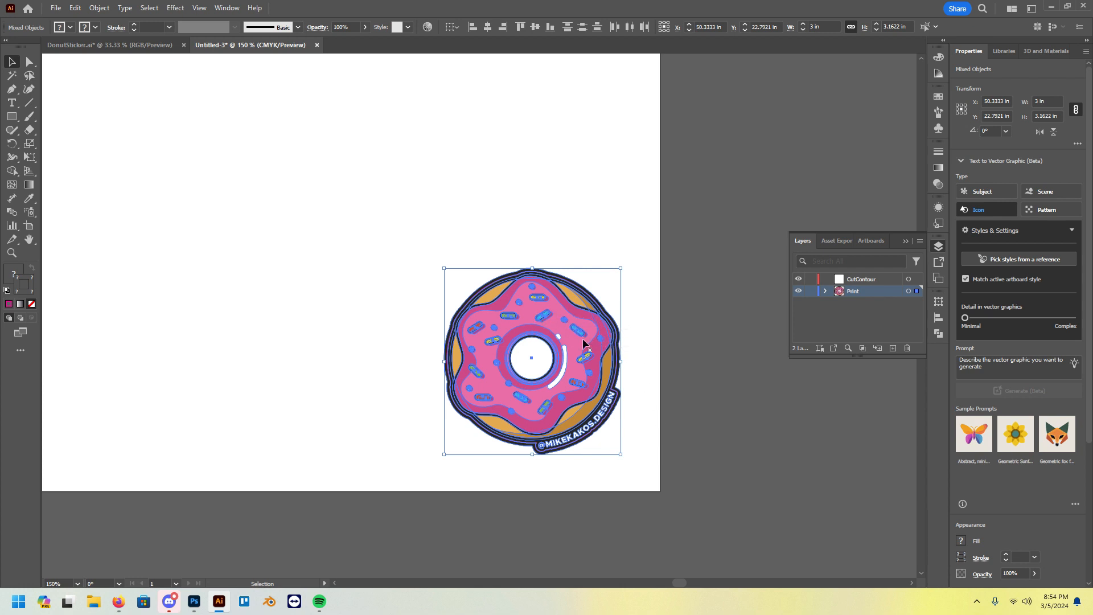
Transfer the magenta cut outline from the Print layer to the CutContour layer, keeping it in place, and deselect it
{"action": "left_click", "coordinate": [616, 309]}
{"action": "scroll", "coordinate": [599, 309], "scroll_direction": "up", "scroll_amount": 2}
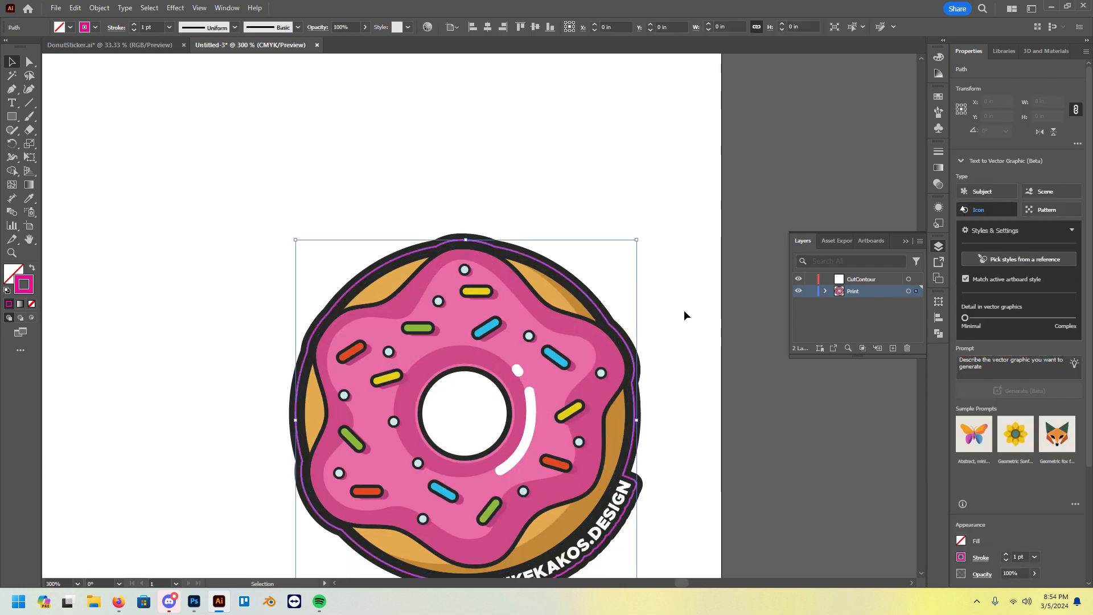
{"action": "key", "text": "a"}
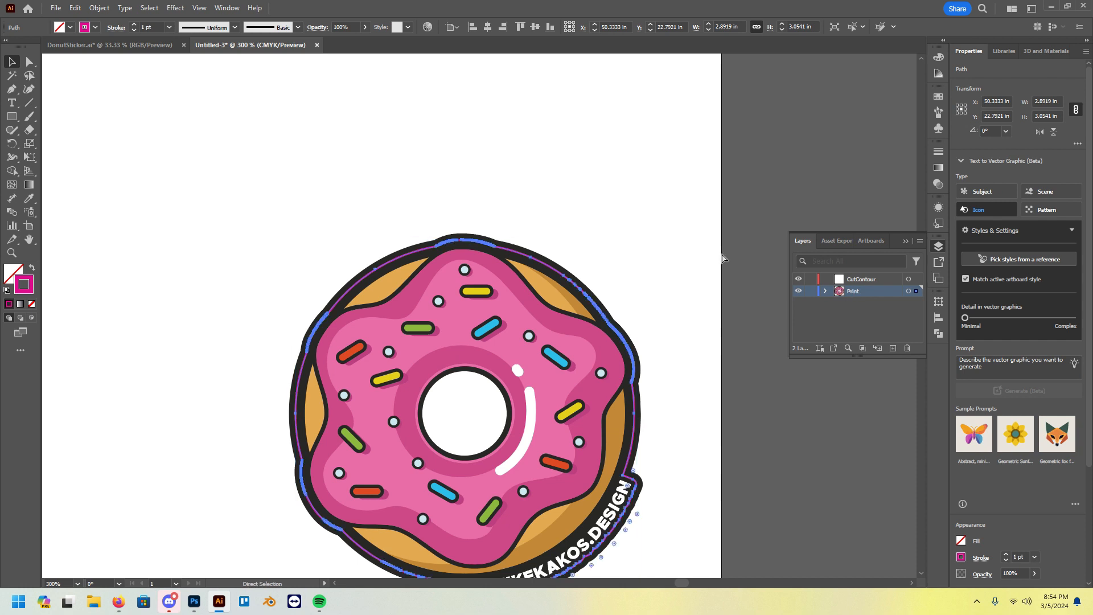
{"action": "left_click", "coordinate": [722, 258]}
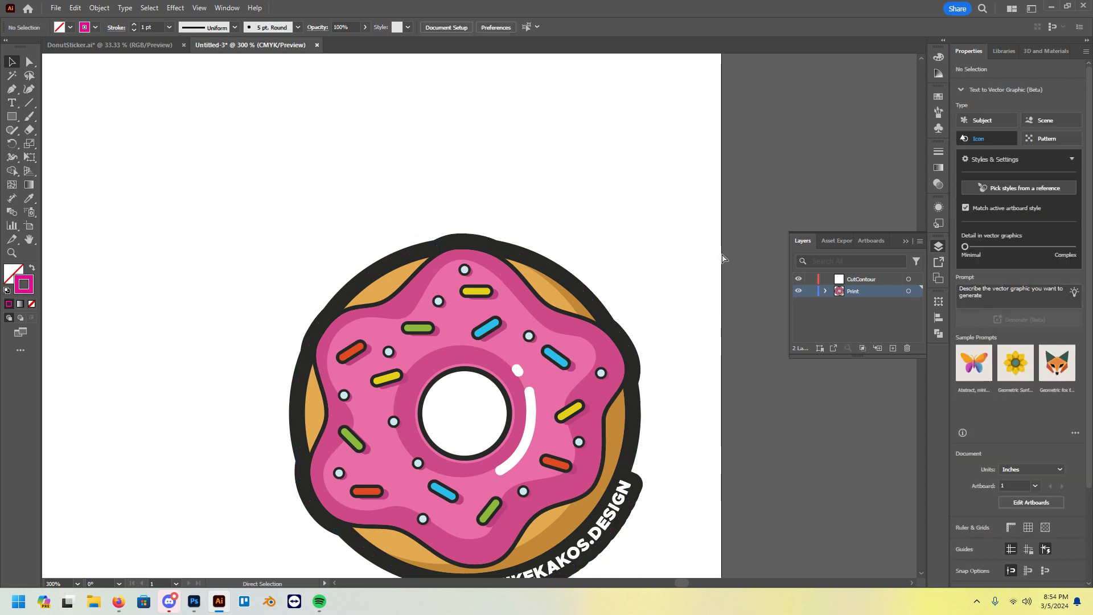
{"action": "left_click", "coordinate": [885, 283]}
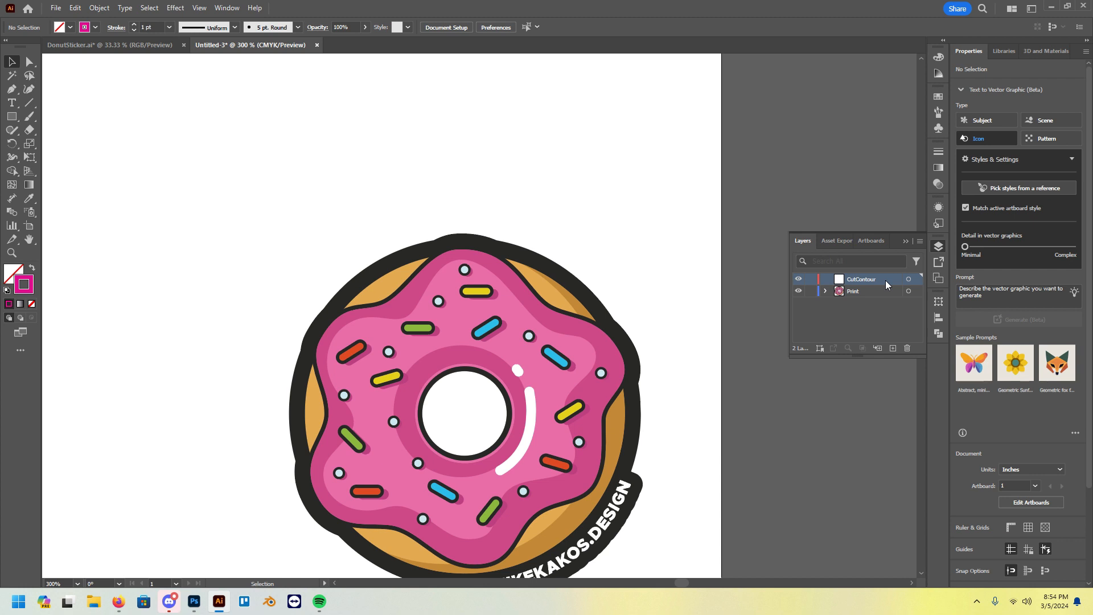
{"action": "key", "text": "ctrl+f"}
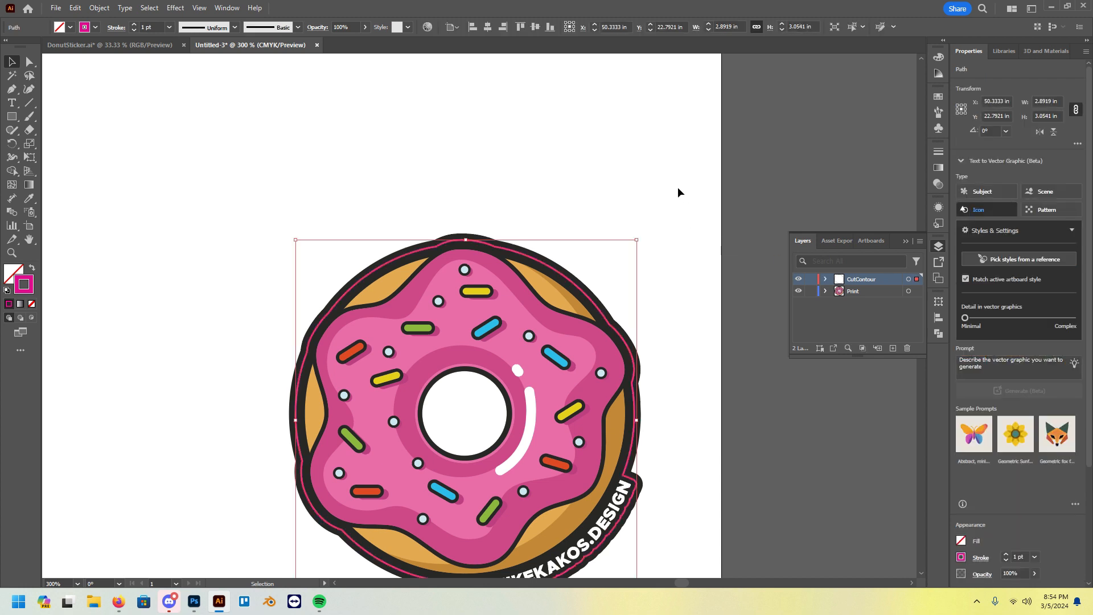
{"action": "left_click", "coordinate": [677, 186]}
Try to copy the whole donut sticker with a Move of -3.125 in horizontally and 0 in vertically
{"action": "scroll", "coordinate": [603, 210], "scroll_direction": "down", "scroll_amount": 3}
{"action": "scroll", "coordinate": [569, 245], "scroll_direction": "down", "scroll_amount": 2}
{"action": "left_click_drag", "start_coordinate": [400, 154], "coordinate": [701, 420]}
{"action": "right_click", "coordinate": [582, 318]}
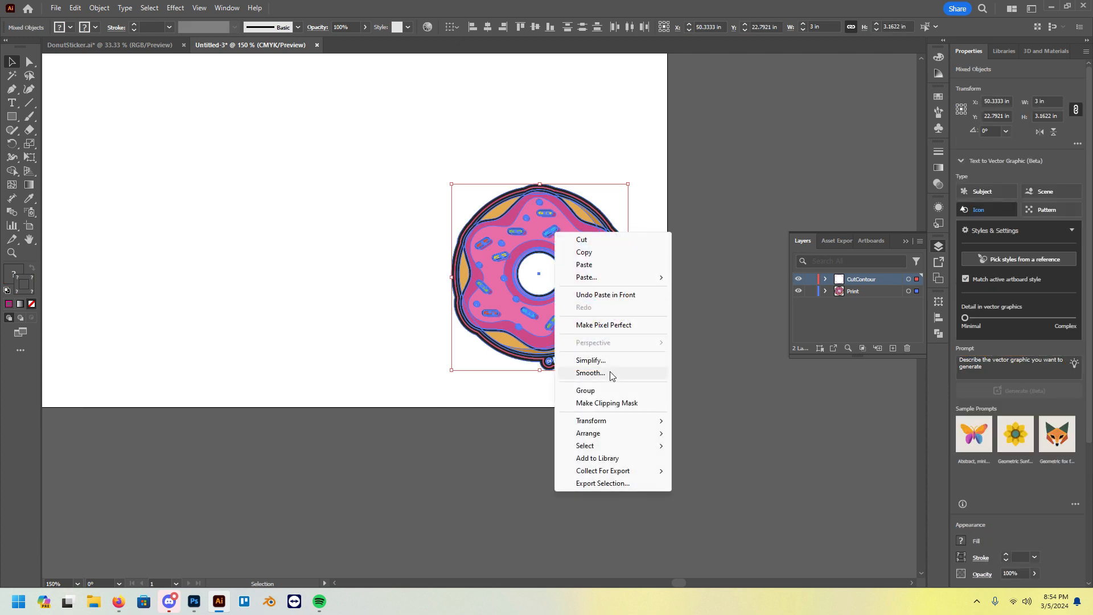
{"action": "mouse_move", "coordinate": [652, 421]}
{"action": "left_click", "coordinate": [702, 436]}
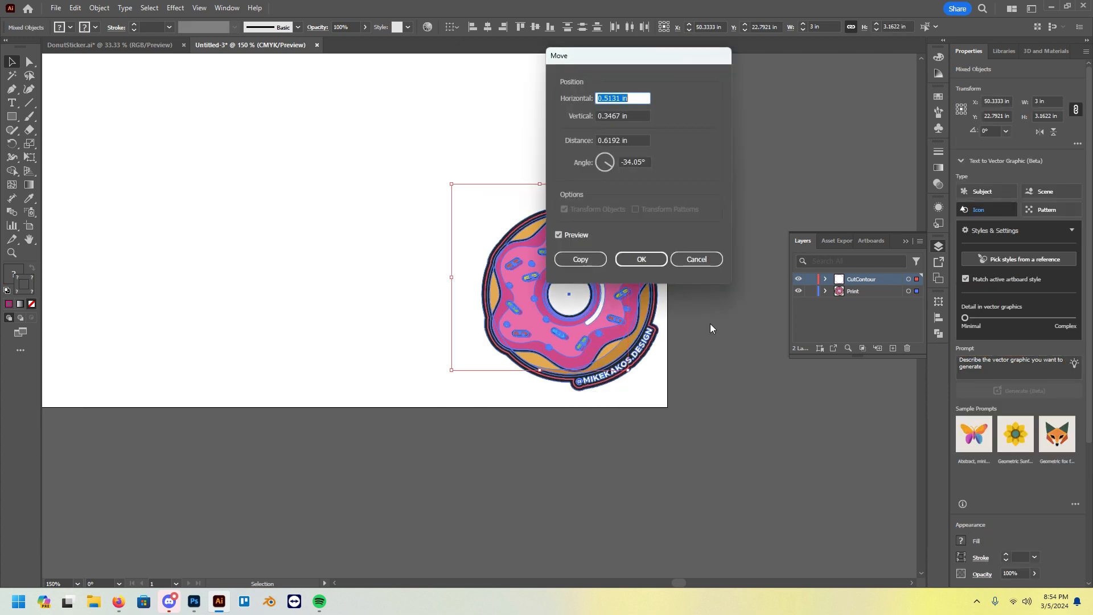
{"action": "type", "text": "0"}
{"action": "key", "text": "Tab"}
{"action": "type", "text": "0"}
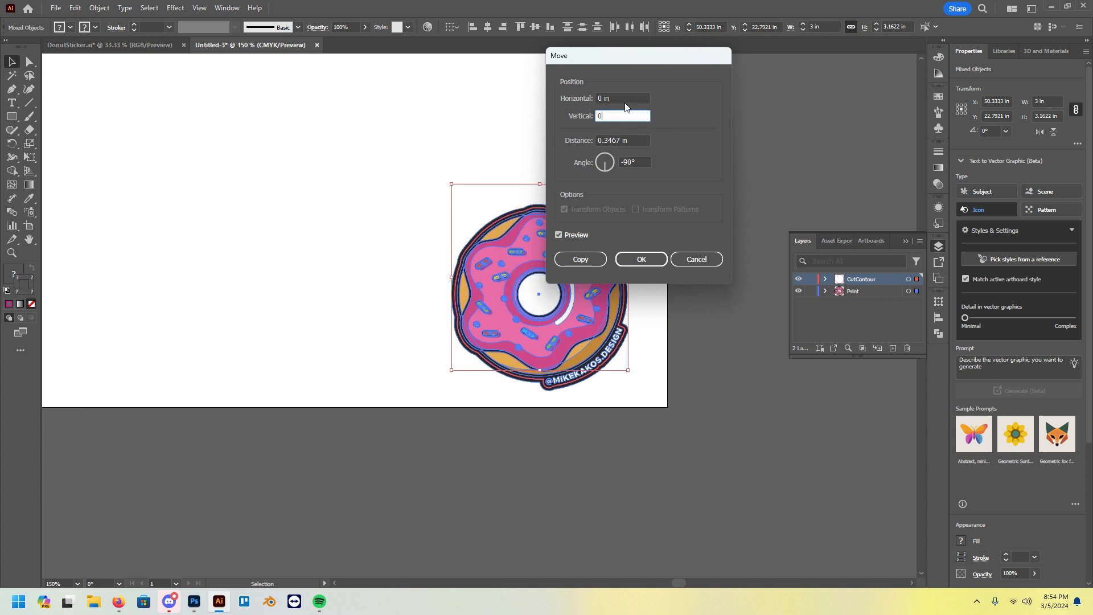
{"action": "key", "text": "shift+Tab"}
{"action": "type", "text": "-3.125"}
{"action": "key", "text": "Tab"}
{"action": "key", "text": "shift+Tab"}
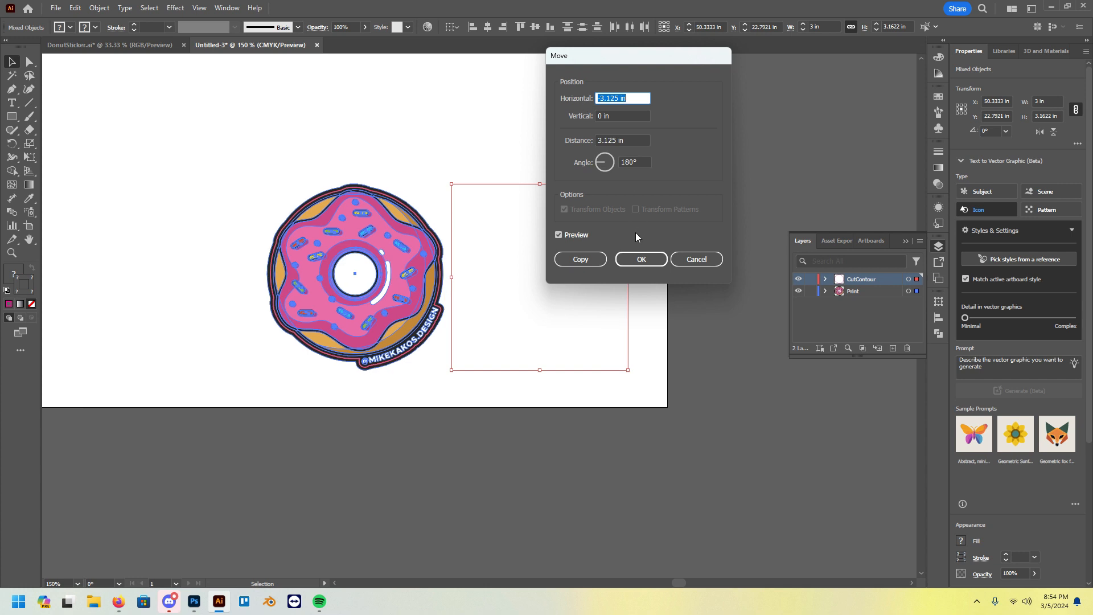
{"action": "left_click", "coordinate": [581, 260]}
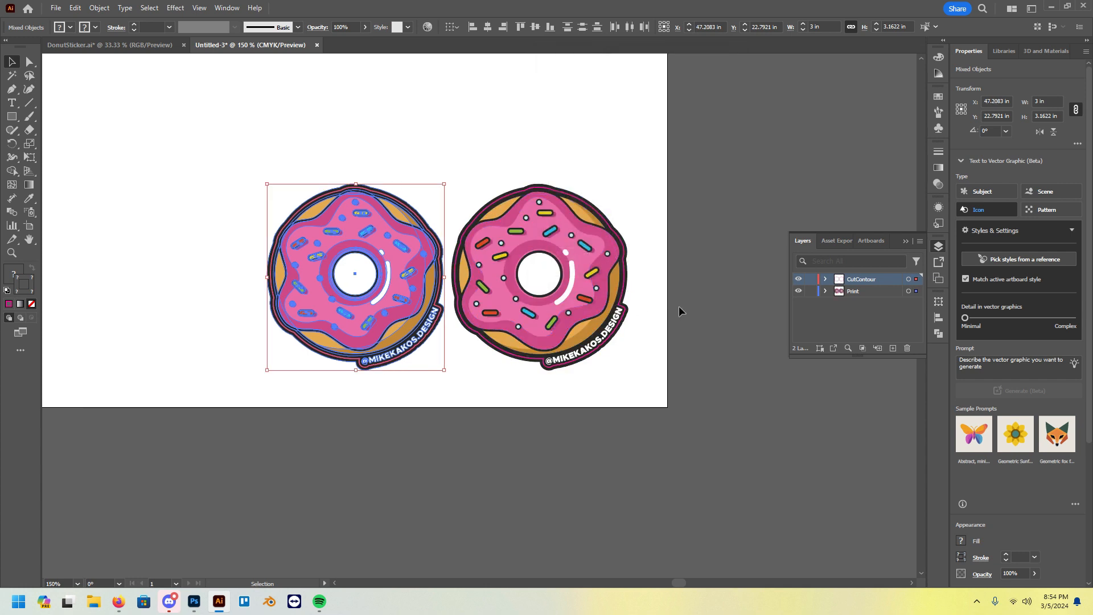
{"action": "left_click", "coordinate": [679, 306]}
Undo the sticker copy, keeping the cut outline on the CutContour layer
{"action": "key", "text": "ctrl+z"}
{"action": "key", "text": "ctrl+z"}
{"action": "key", "text": "ctrl+shift+z"}
{"action": "key", "text": "ctrl+z"}
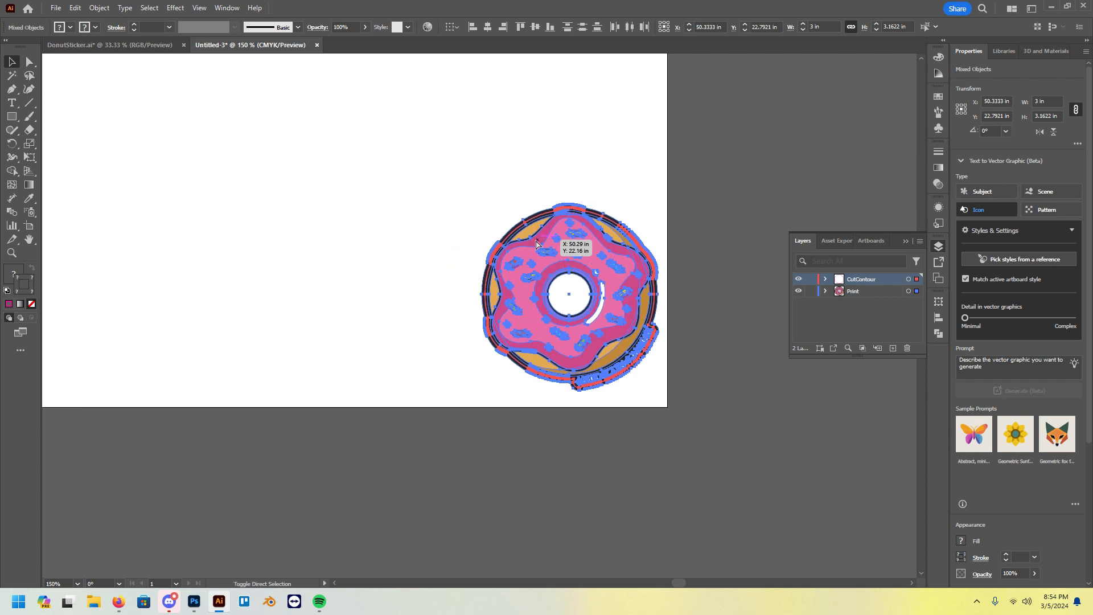
{"action": "key", "text": "ctrl+z"}
{"action": "key", "text": "ctrl+z"}
{"action": "key", "text": "ctrl+shift+z"}
Copy the whole donut sticker, artwork and cut line together, by -3.125 in horizontally and 0 in vertically using Move
{"action": "left_click", "coordinate": [610, 175]}
{"action": "mouse_move", "coordinate": [439, 166]}
{"action": "left_mouse_down"}
{"action": "mouse_move", "coordinate": [660, 358]}
{"action": "mouse_move", "coordinate": [668, 386]}
{"action": "left_mouse_up"}
{"action": "right_click", "coordinate": [528, 248]}
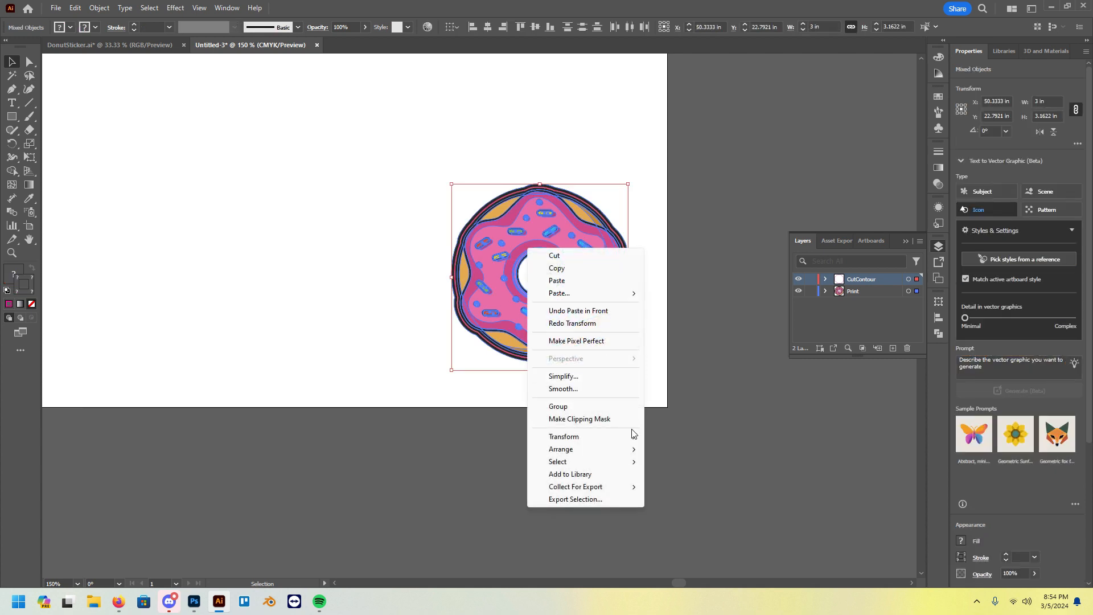
{"action": "mouse_move", "coordinate": [623, 436]}
{"action": "left_click", "coordinate": [675, 454]}
{"action": "key", "text": "Tab"}
{"action": "type", "text": "0"}
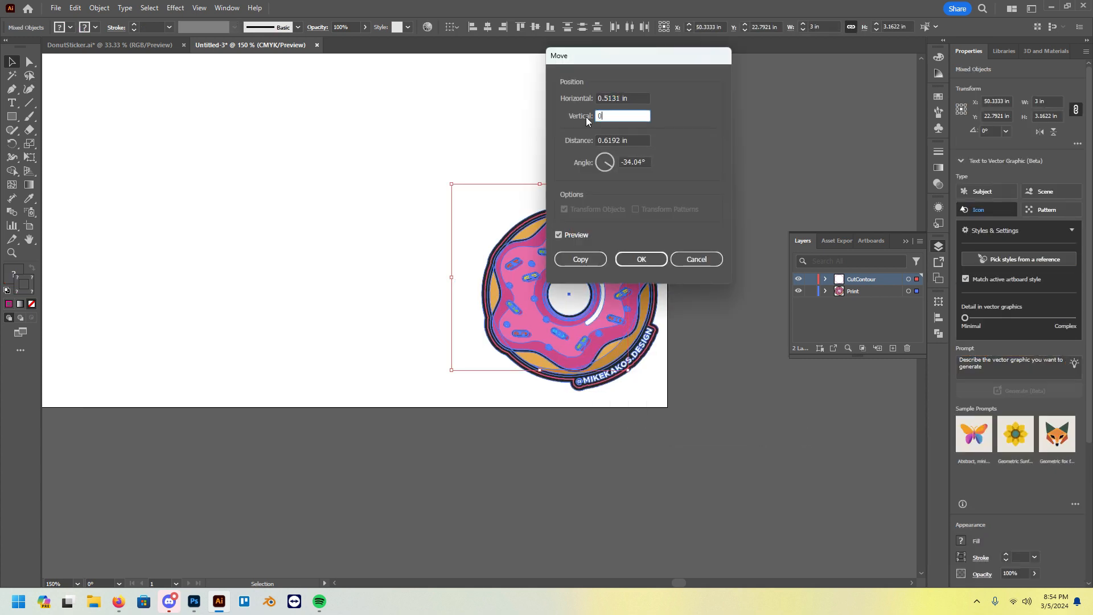
{"action": "left_click", "coordinate": [645, 97]}
{"action": "type", "text": "0"}
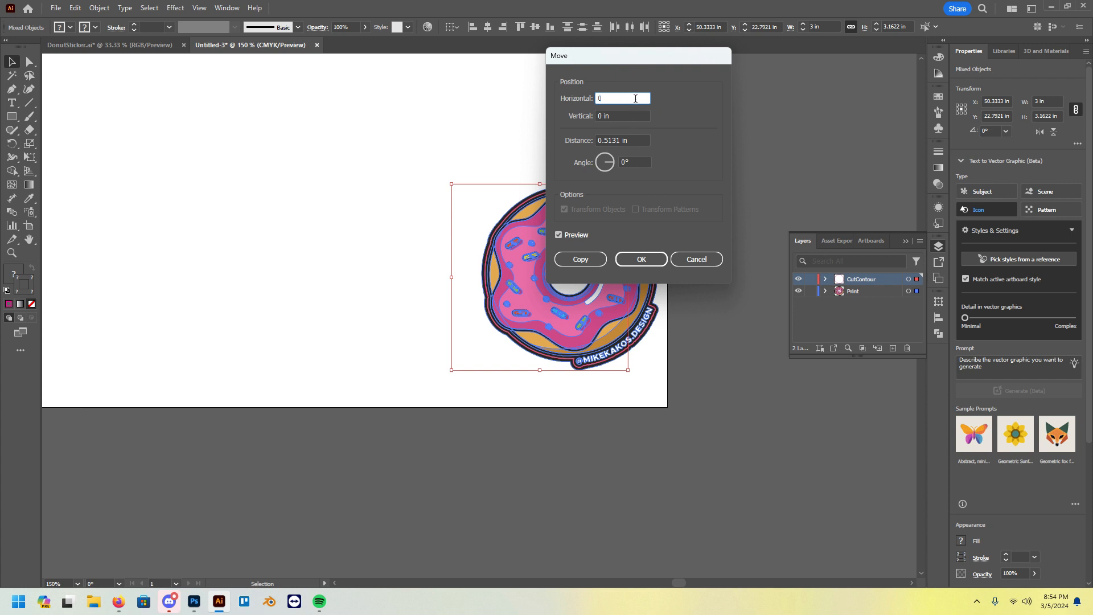
{"action": "key", "text": "Down"}
{"action": "key", "text": "Down"}
{"action": "key", "text": "Down"}
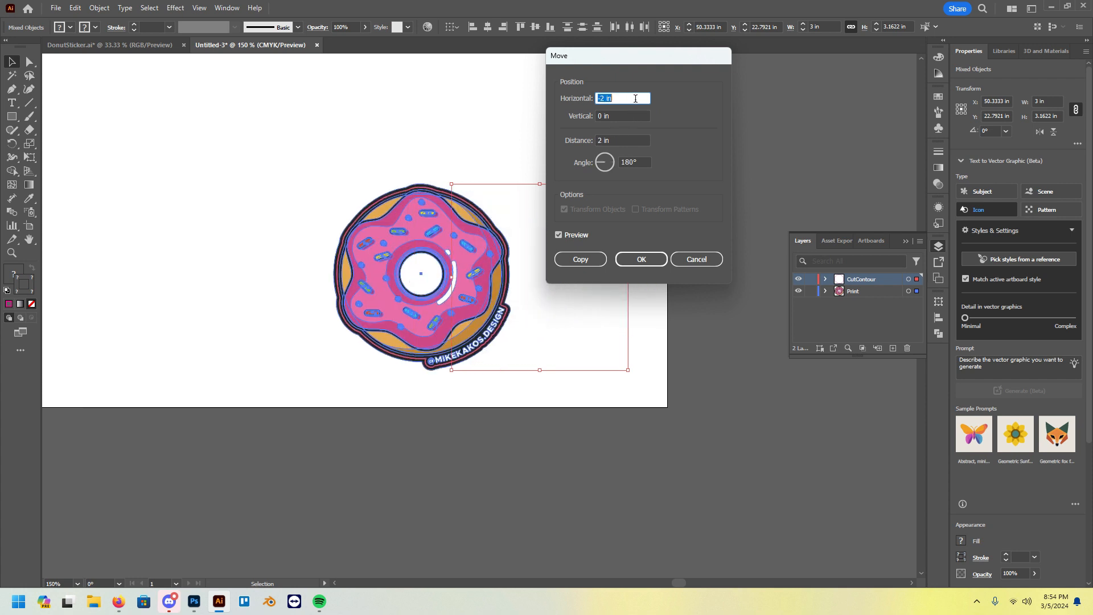
{"action": "key", "text": "Down"}
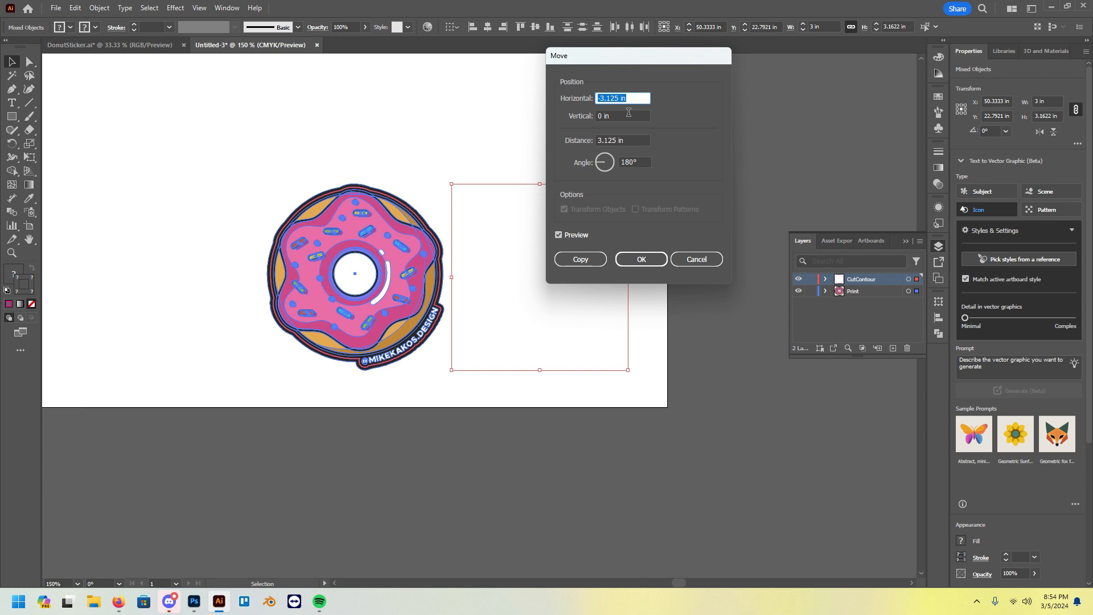
{"action": "left_click", "coordinate": [581, 259]}
Repeat the copy transform until a row of 17 donut stickers reaches the artboard's left edge
{"action": "key", "text": "ctrl+minus"}
{"action": "key", "text": "ctrl+minus"}
{"action": "key", "text": "ctrl+minus"}
{"action": "key", "text": "ctrl+d"}
{"action": "key", "text": "ctrl+d"}
{"action": "key", "text": "ctrl+d"}
{"action": "key", "text": "ctrl+d"}
{"action": "key", "text": "ctrl+d"}
{"action": "key", "text": "ctrl+d"}
{"action": "key", "text": "ctrl+d"}
{"action": "key", "text": "ctrl+d"}
{"action": "key", "text": "ctrl+d"}
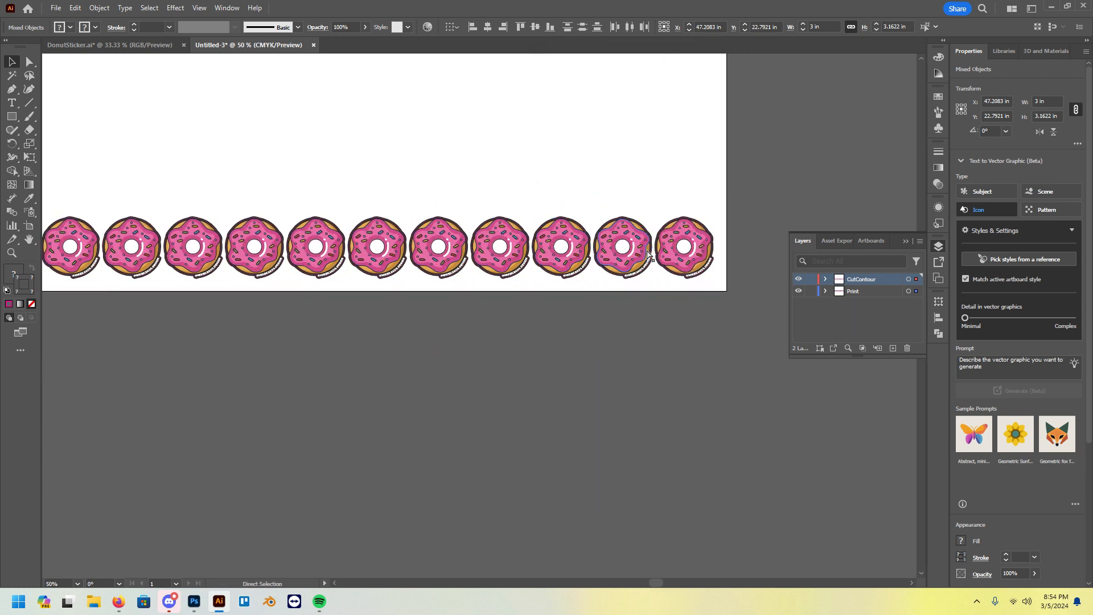
{"action": "key", "text": "ctrl+minus"}
{"action": "key", "text": "ctrl+minus"}
{"action": "key", "text": "ctrl+minus"}
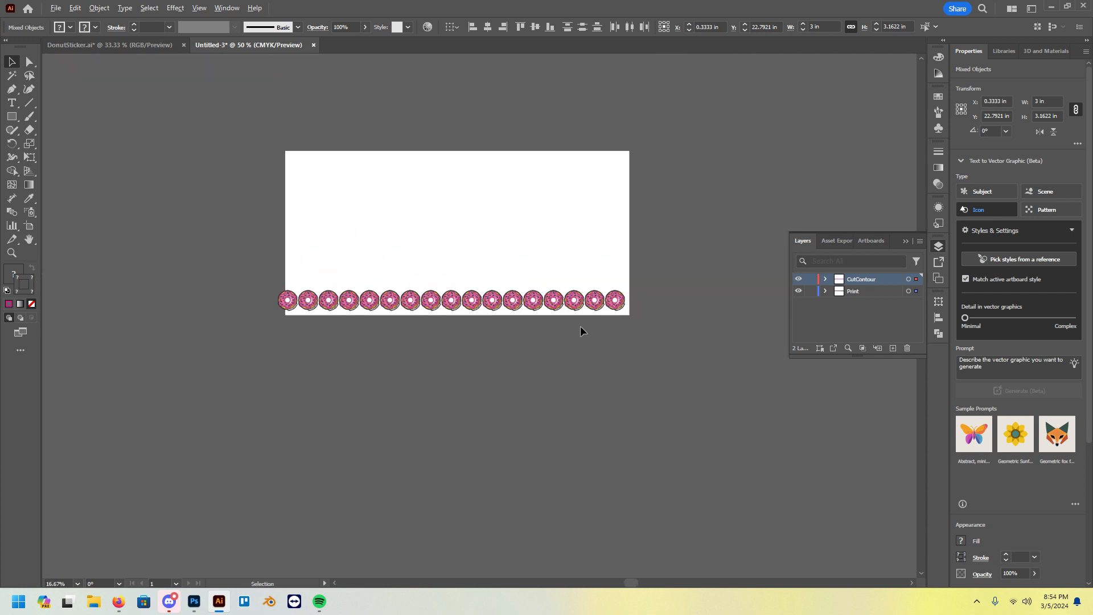
Select the whole row of donut stickers, examine its spacing and fit along the artboard's lower edge, and deselect it
{"action": "left_click_drag", "start_coordinate": [212, 269], "coordinate": [612, 305]}
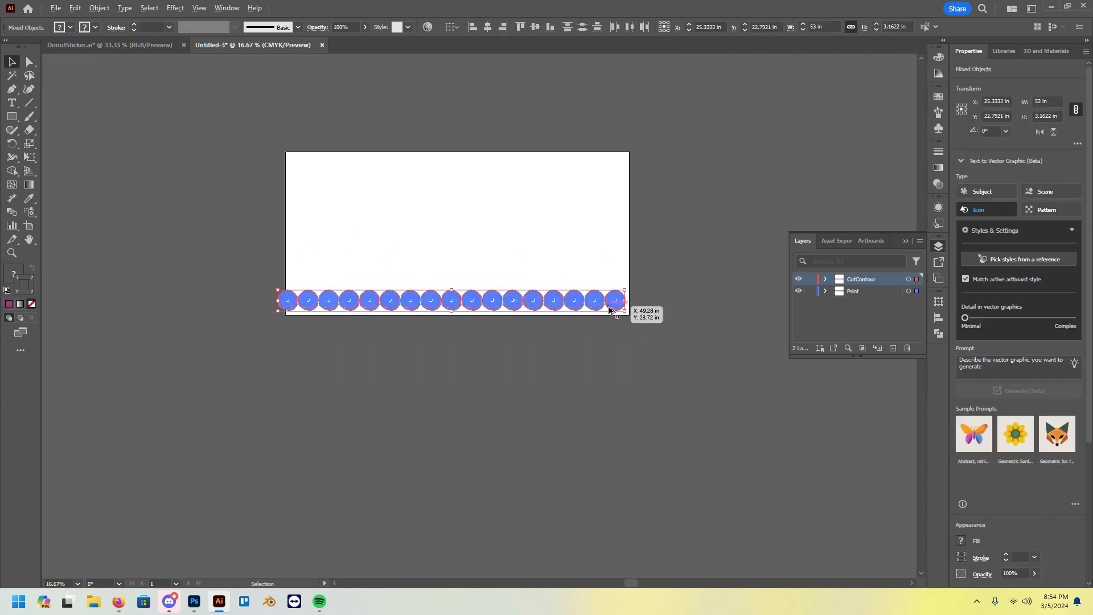
{"action": "scroll", "coordinate": [610, 301], "scroll_direction": "up", "scroll_amount": 6}
{"action": "scroll", "coordinate": [574, 302], "scroll_direction": "down", "scroll_amount": 4}
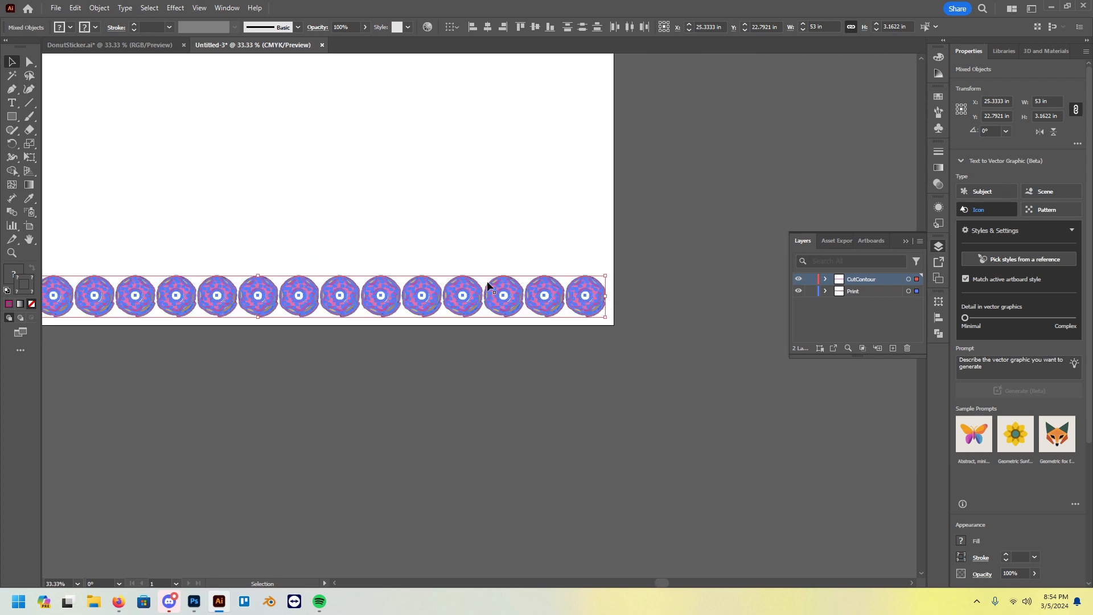
{"action": "scroll", "coordinate": [527, 304], "scroll_direction": "up", "scroll_amount": 4}
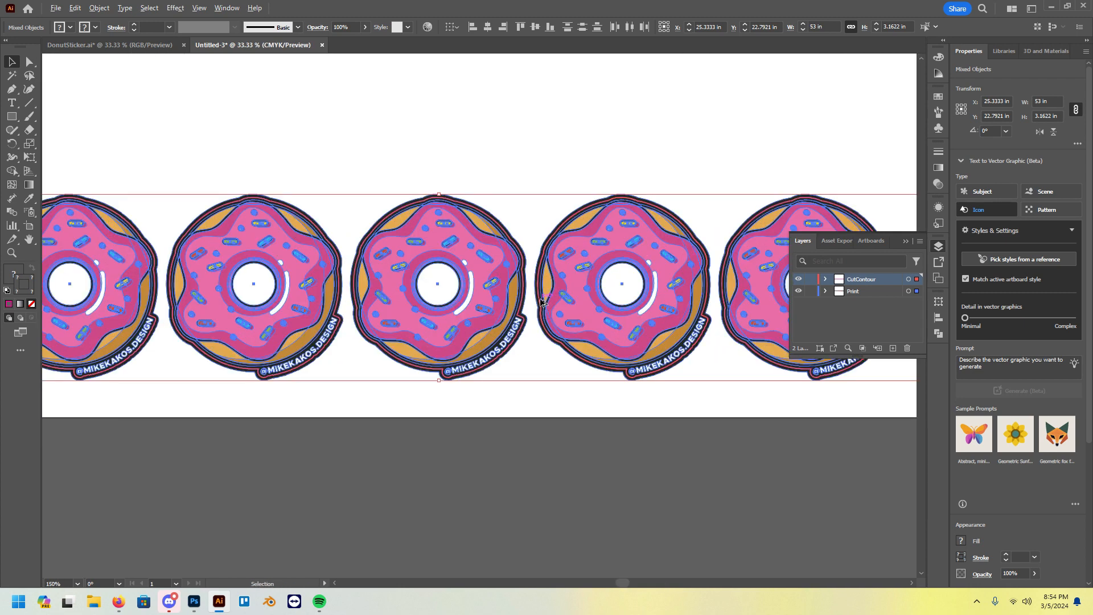
{"action": "scroll", "coordinate": [569, 302], "scroll_direction": "down", "scroll_amount": 5}
{"action": "scroll", "coordinate": [656, 303], "scroll_direction": "up", "scroll_amount": 3}
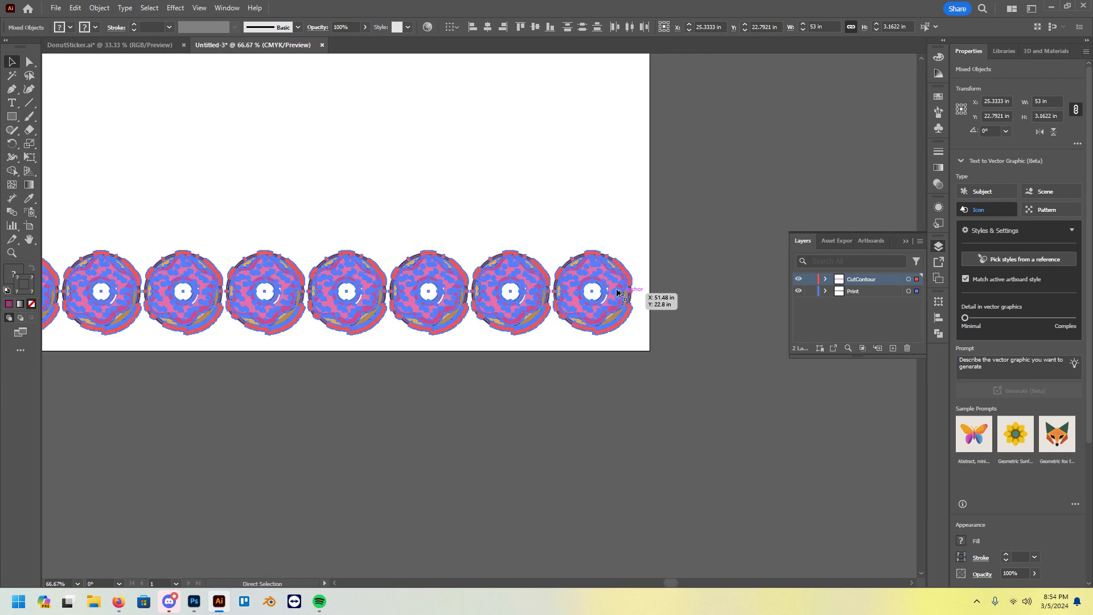
{"action": "scroll", "coordinate": [654, 298], "scroll_direction": "up", "scroll_amount": 3}
{"action": "left_click", "coordinate": [684, 234]}
{"action": "scroll", "coordinate": [650, 280], "scroll_direction": "down", "scroll_amount": 2}
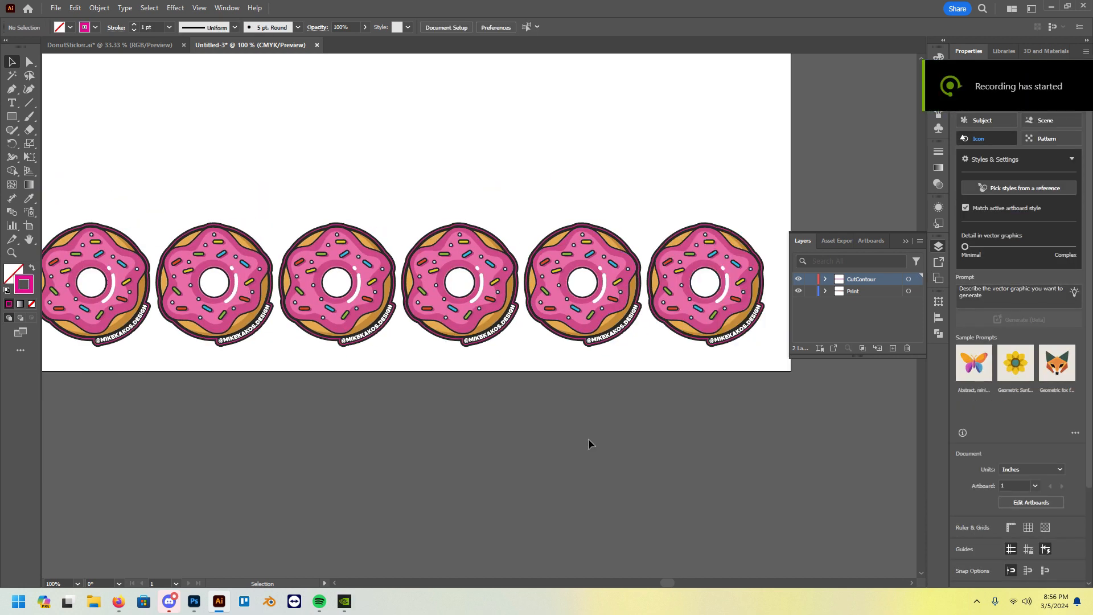